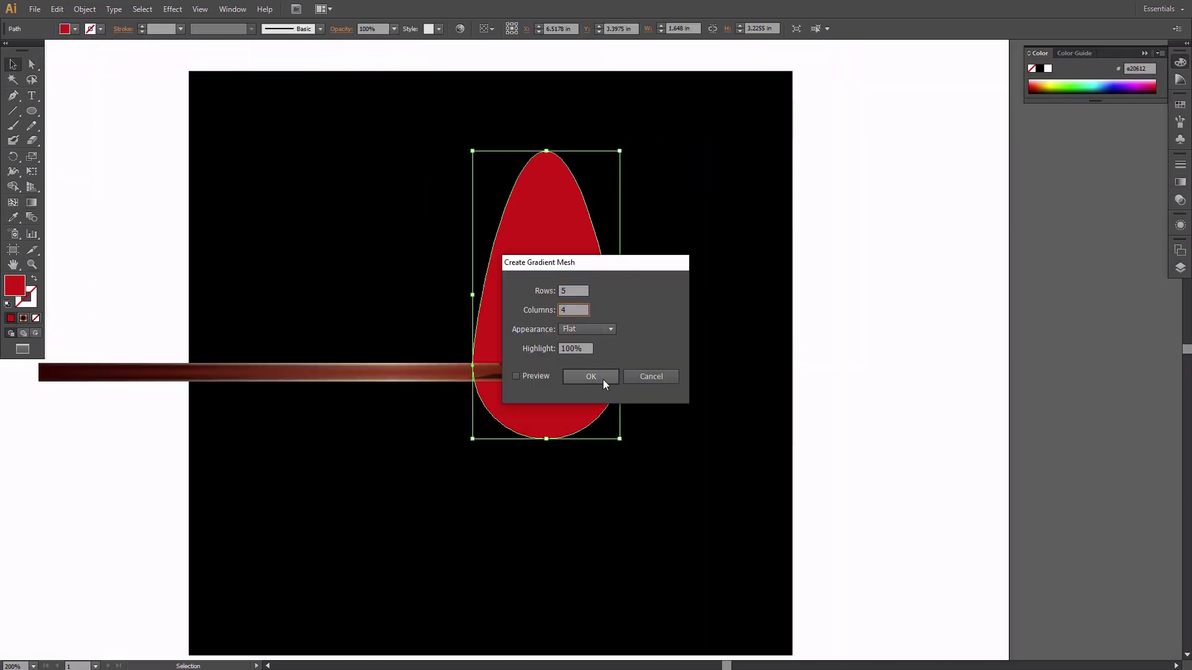
Step: Create a gradient mesh with 5 rows, 4 columns and flat appearance on the red teardrop shape
click(601, 380)
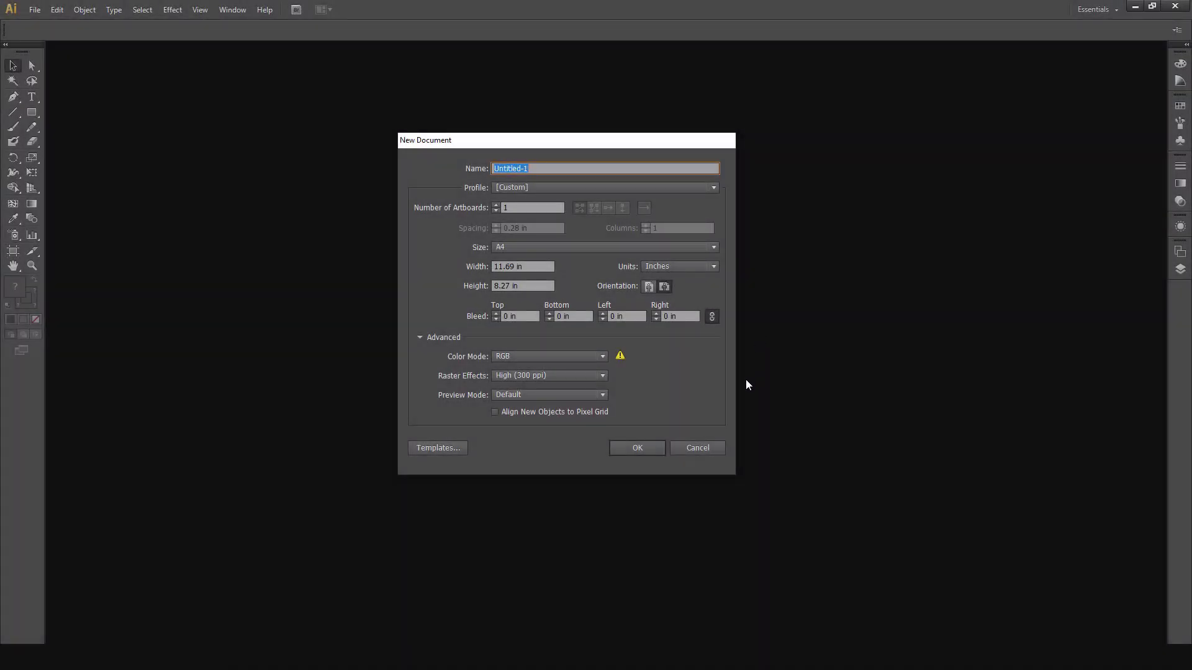
Step: Create an A4 landscape RGB document and draw a black background rectangle about 6.75 by 6.54 in
click(647, 447)
key(m)
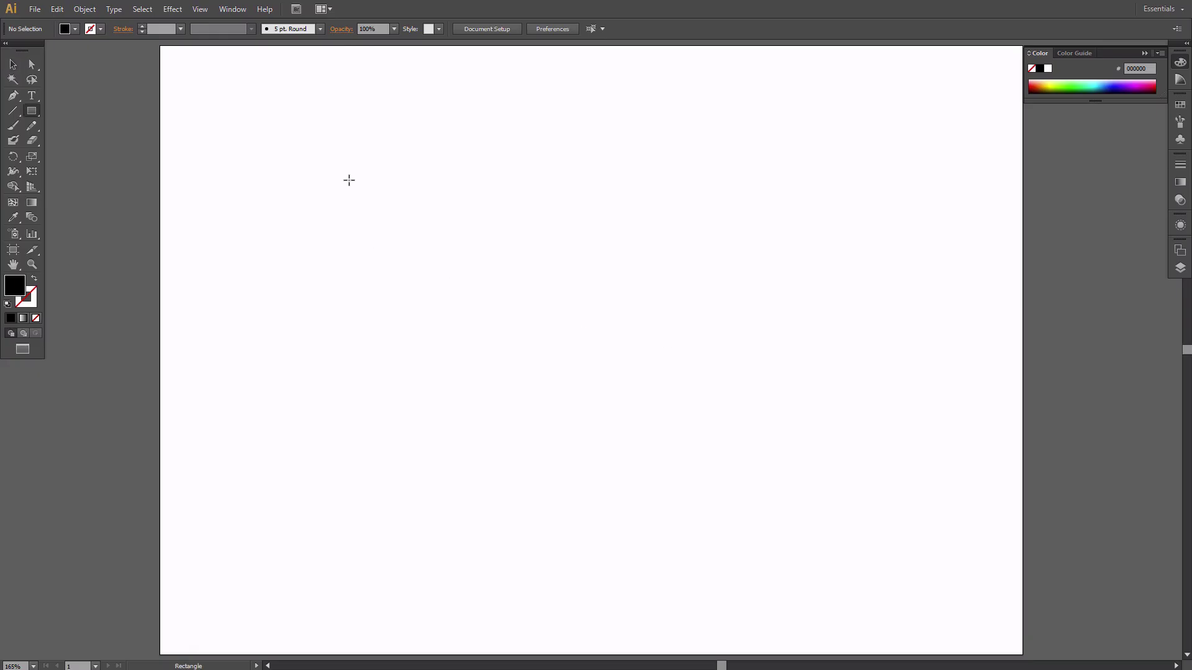
drag(345, 112, 843, 593)
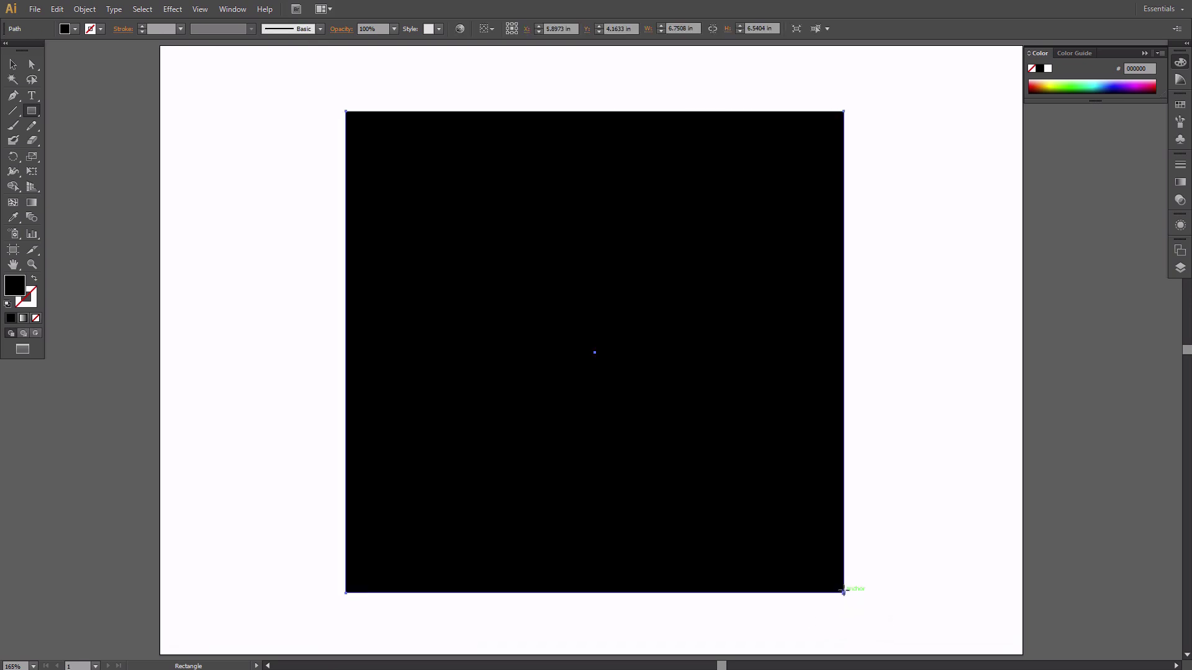
key(v)
click(915, 460)
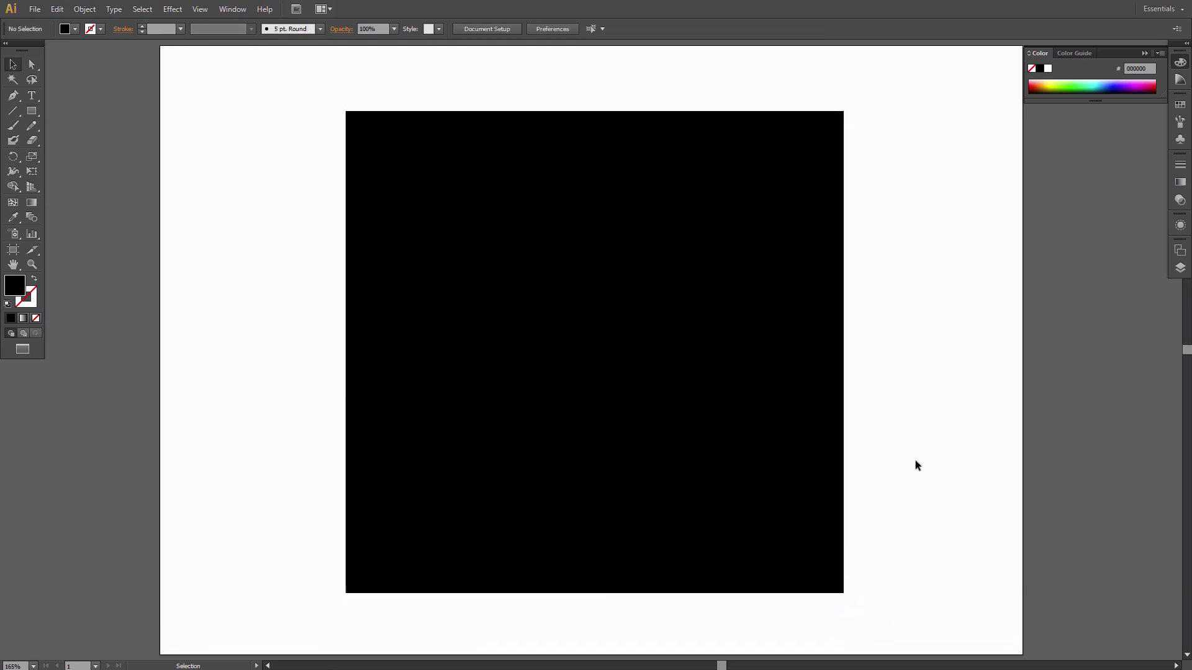
Step: Lock the black rectangle's layer and add a new layer for the artwork
click(1180, 271)
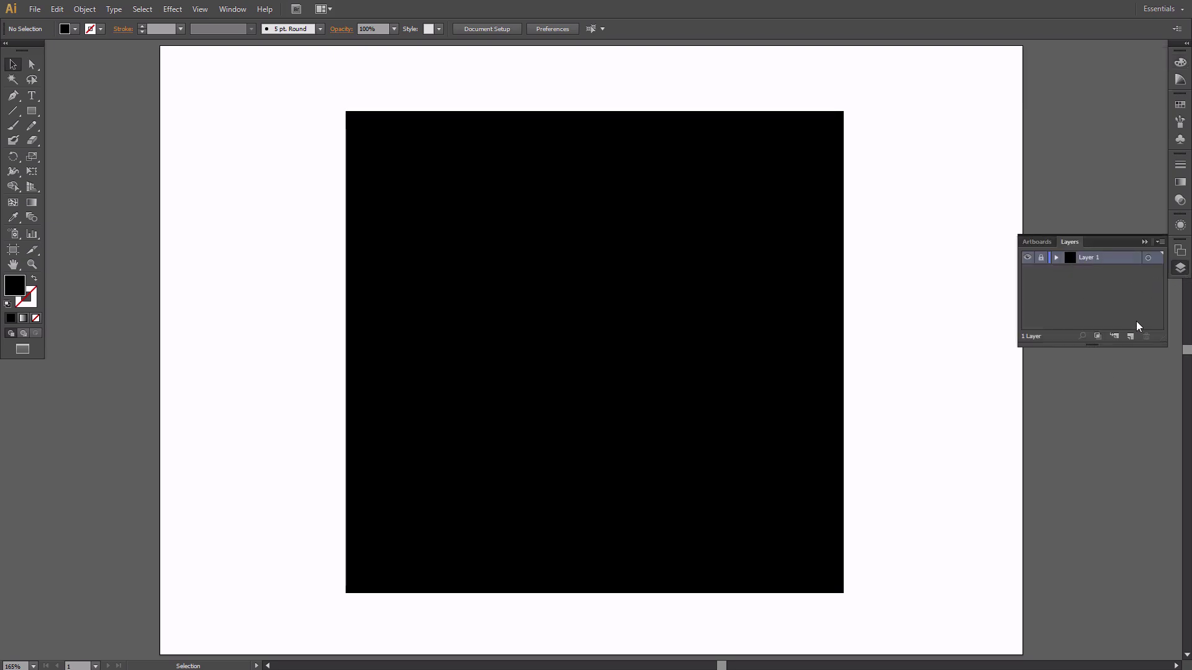
click(1130, 335)
click(1142, 242)
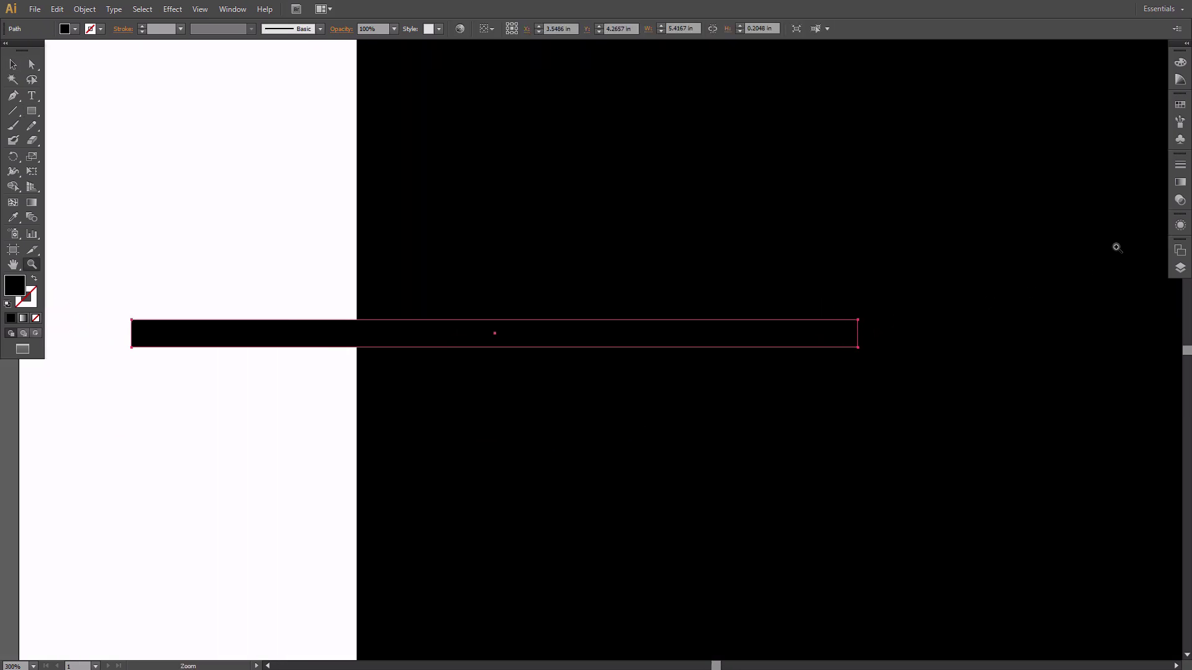
Step: Apply a linear gradient to the thin horizontal bar and set its starting stop to RGB hex 482217
click(1180, 182)
click(1034, 251)
double_click(1032, 252)
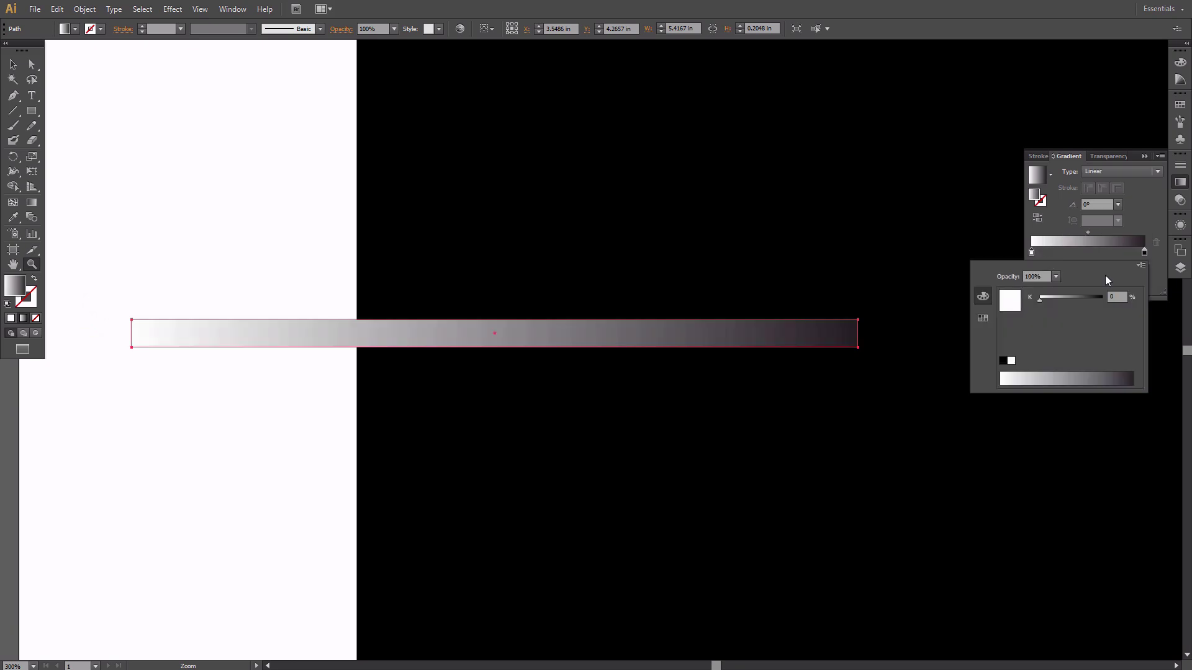
click(1139, 267)
click(1117, 293)
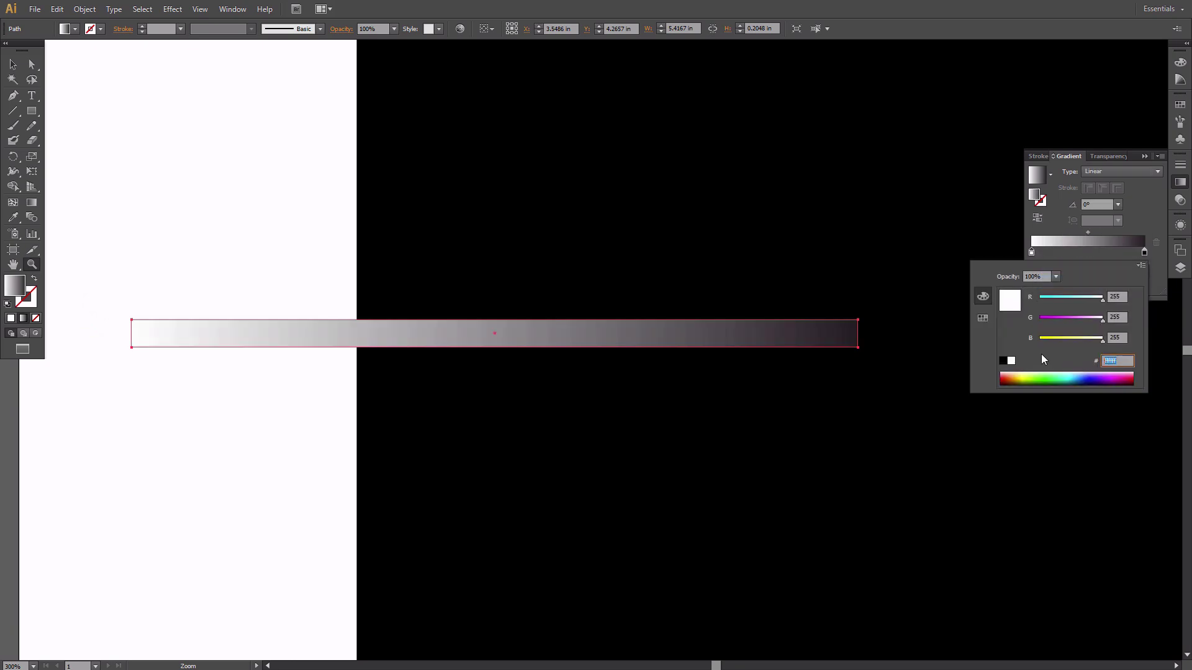
text(421a18)
key(Return)
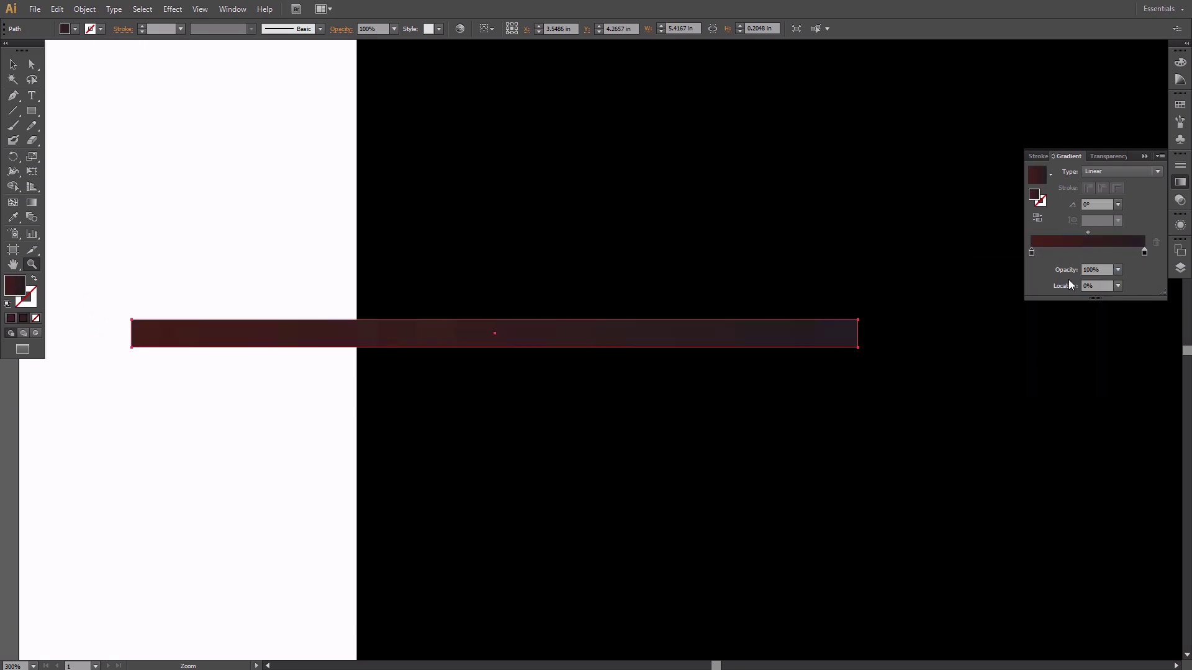
Step: Add a middle stop at about 73% of the bar's gradient and set its colour to hex efd195
double_click(1114, 252)
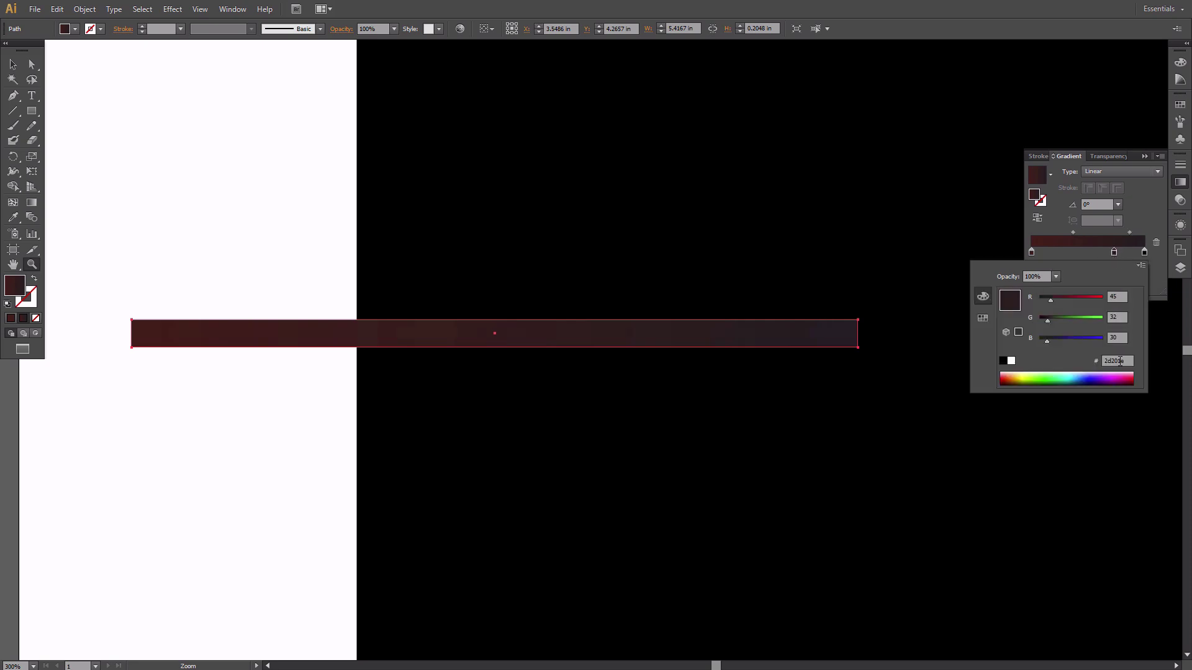
text(efd59b)
key(Return)
Step: Switch the ending stop of the bar's gradient to RGB and set its colour to hex 994521
double_click(1144, 253)
click(1140, 265)
click(1101, 285)
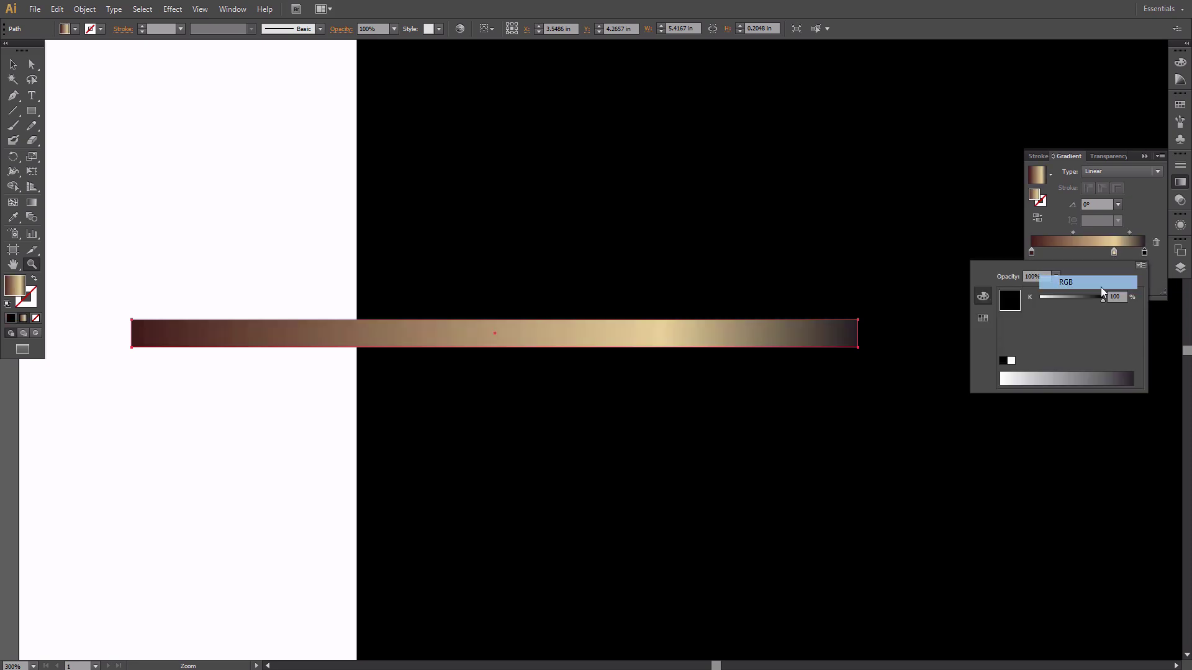
click(1101, 287)
text(9945)
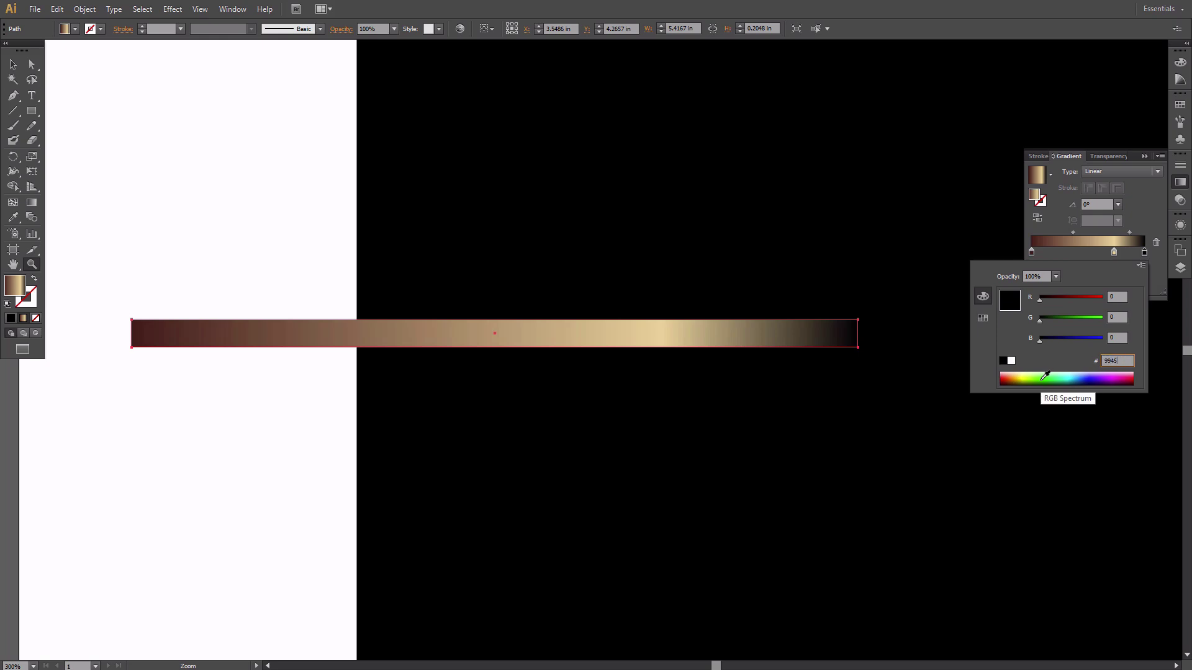
text(2d)
key(Return)
click(1143, 155)
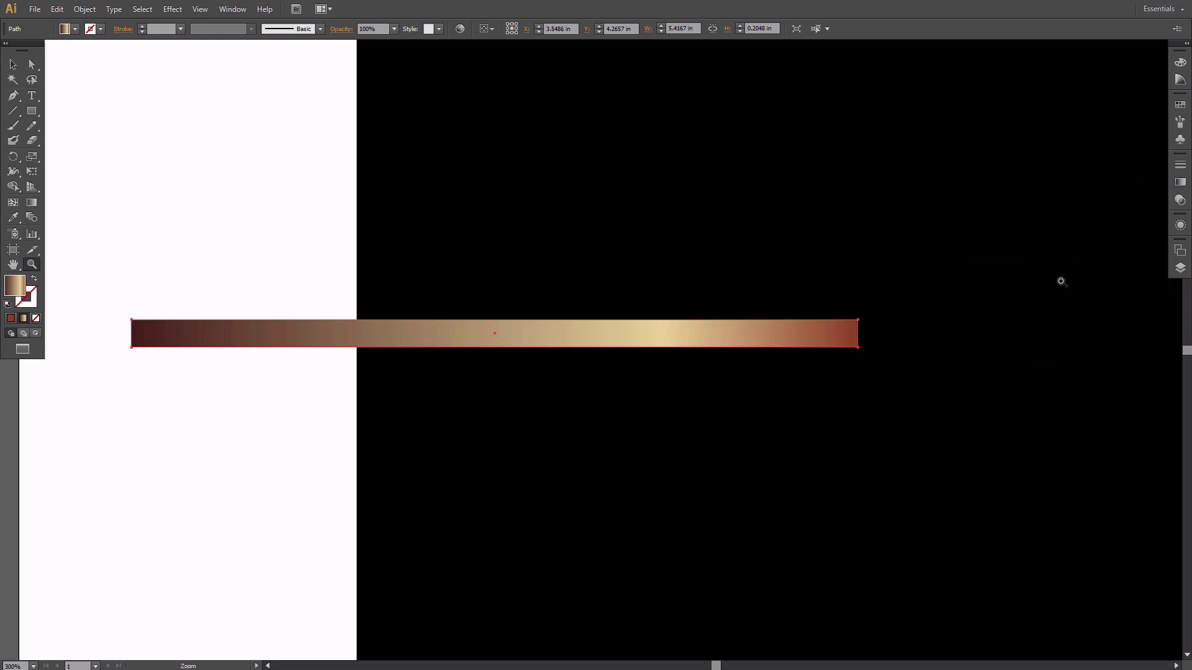
Step: Reduce the height of the bar's in-place copy to about 0.133 in, keeping it centred on the original
key(v)
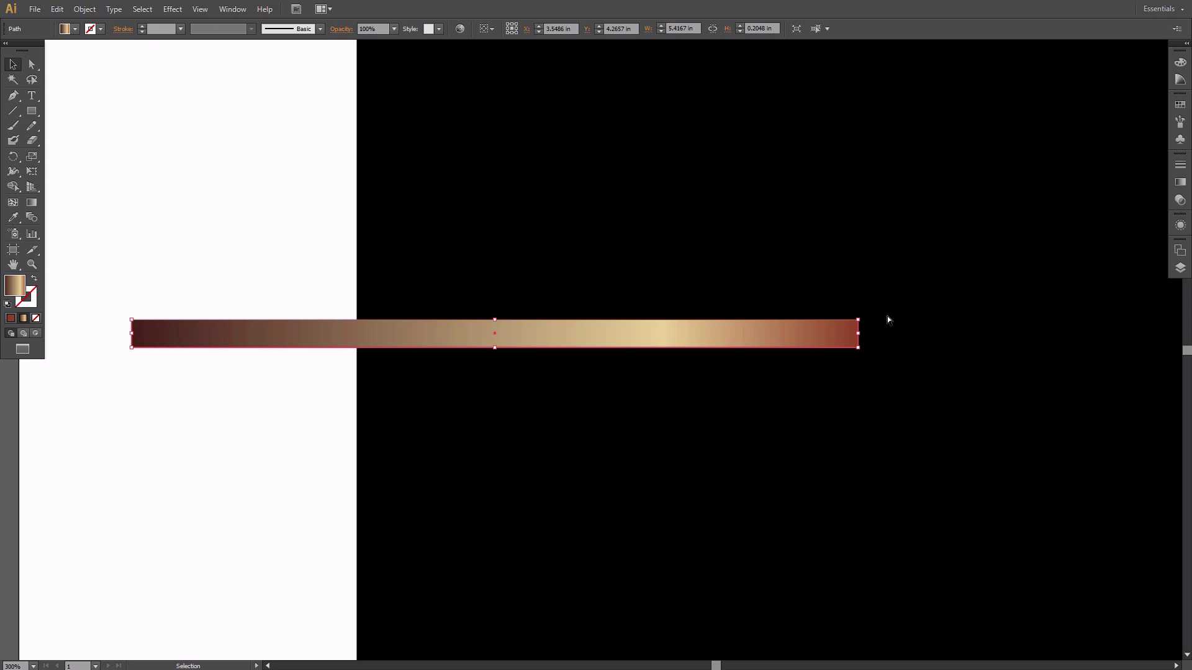
drag(494, 320, 494, 326)
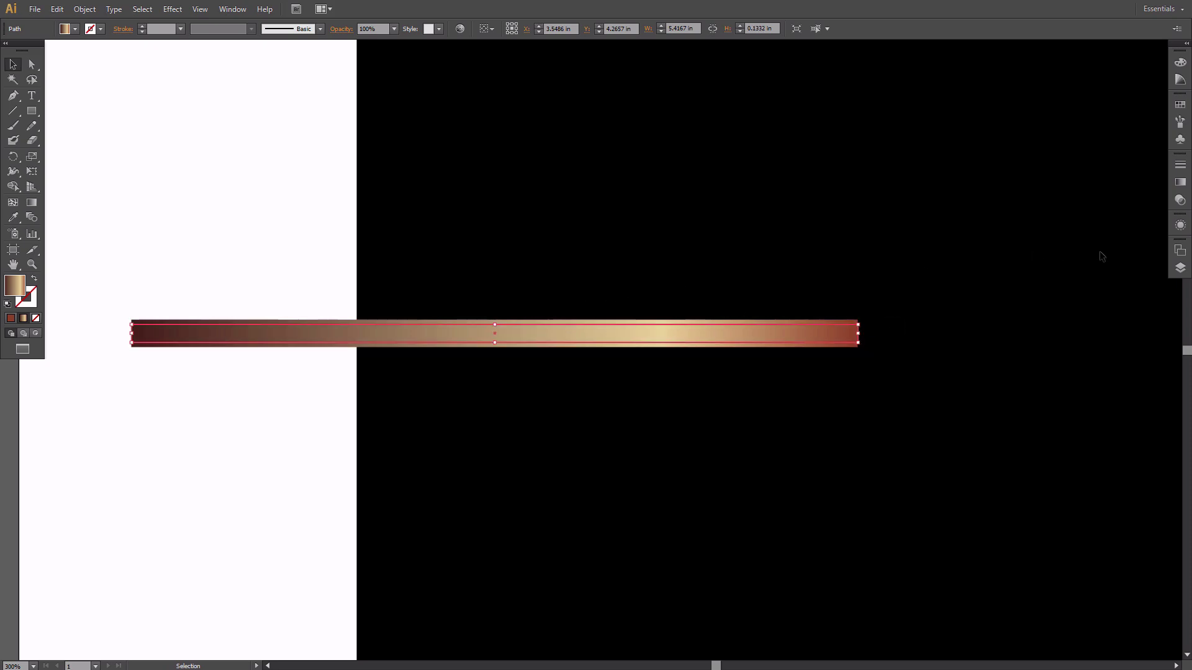
Step: Set the inner bar's starting gradient stop to hex 310901 and its middle stop to hex 996148
click(1179, 181)
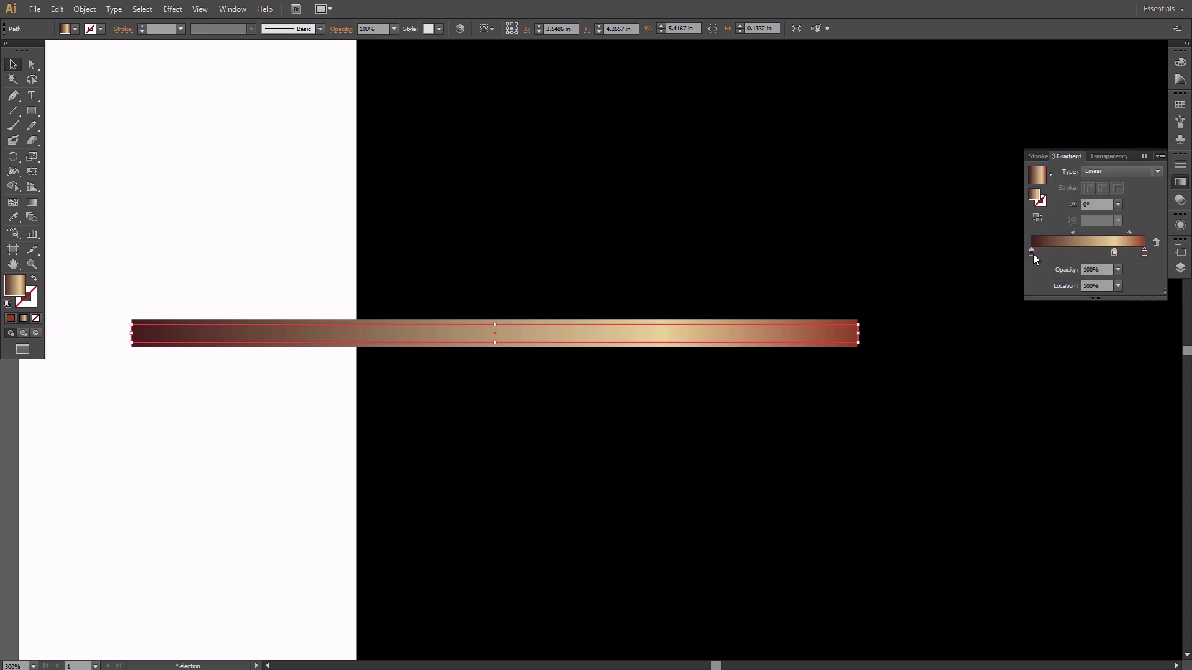
double_click(1031, 252)
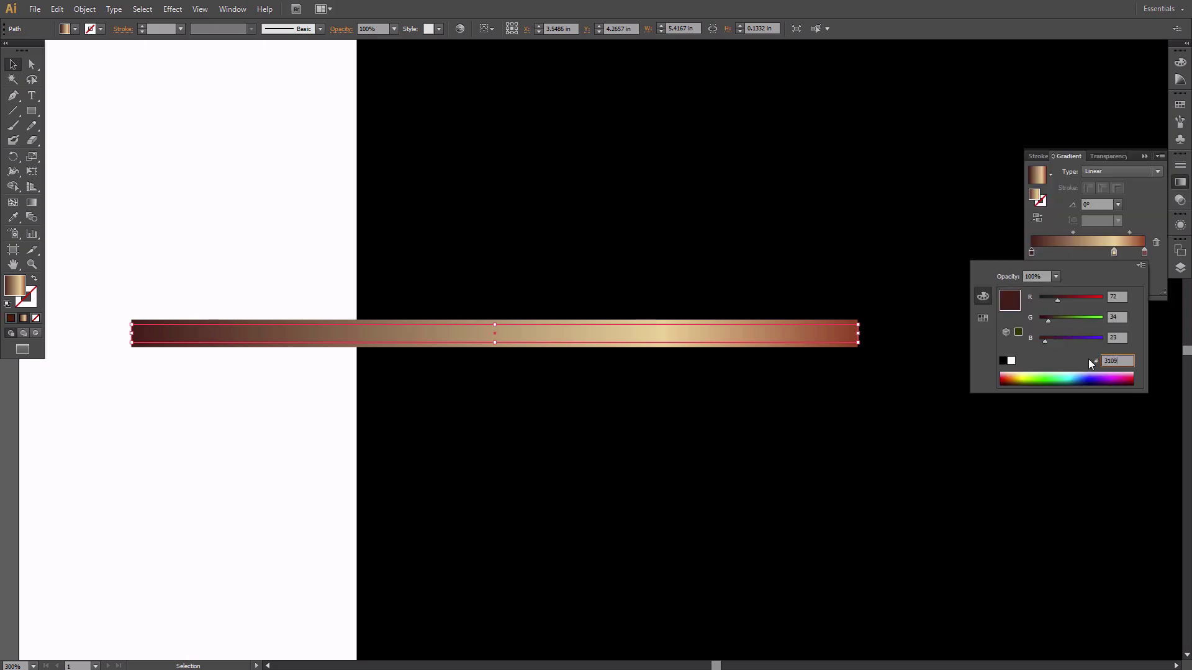
text(3109)
key(Return)
double_click(1114, 252)
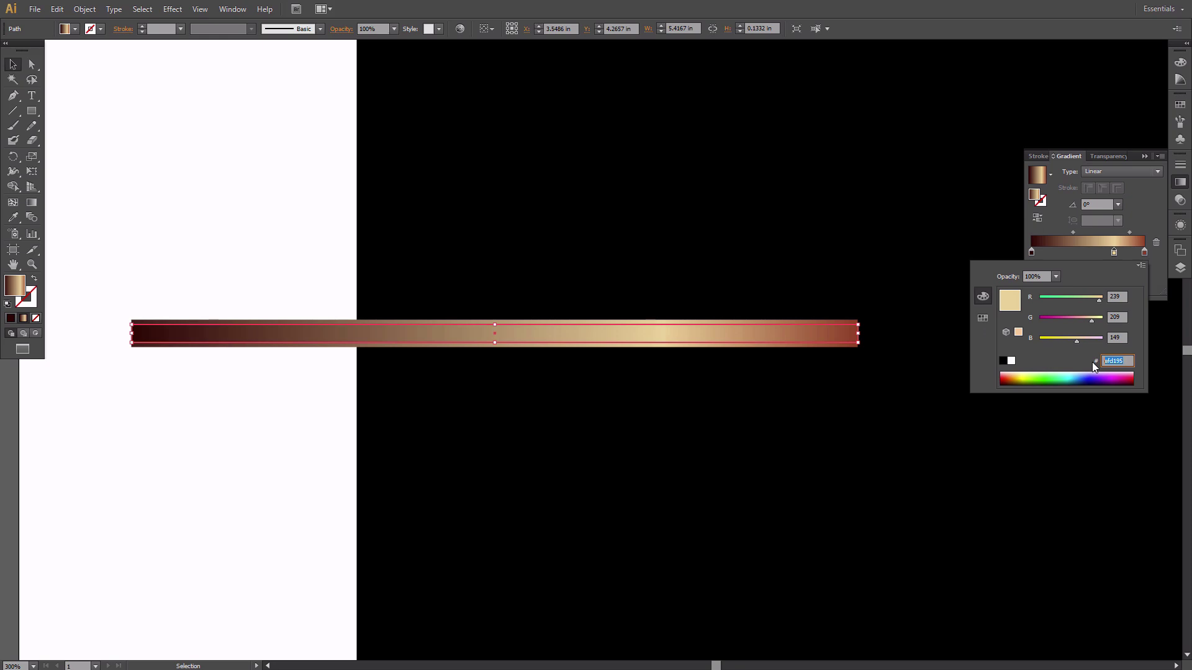
text(996521)
key(Return)
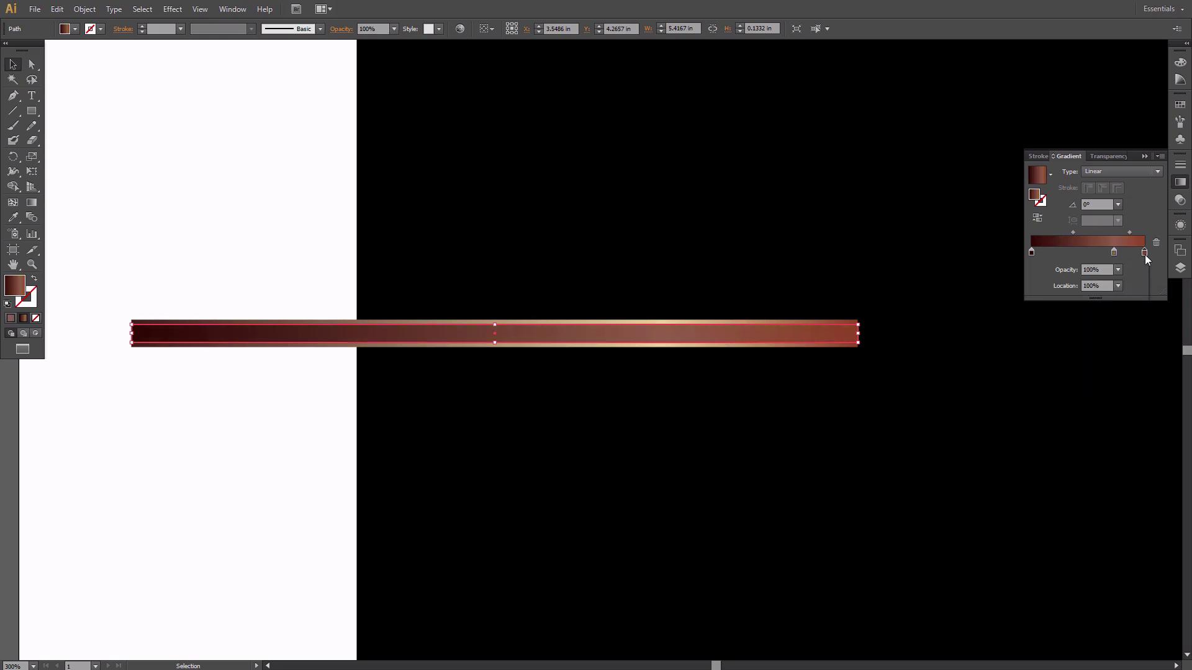
Step: Set the inner bar's ending gradient stop to hex 782803 and move the starting stop to about 27%
double_click(1144, 253)
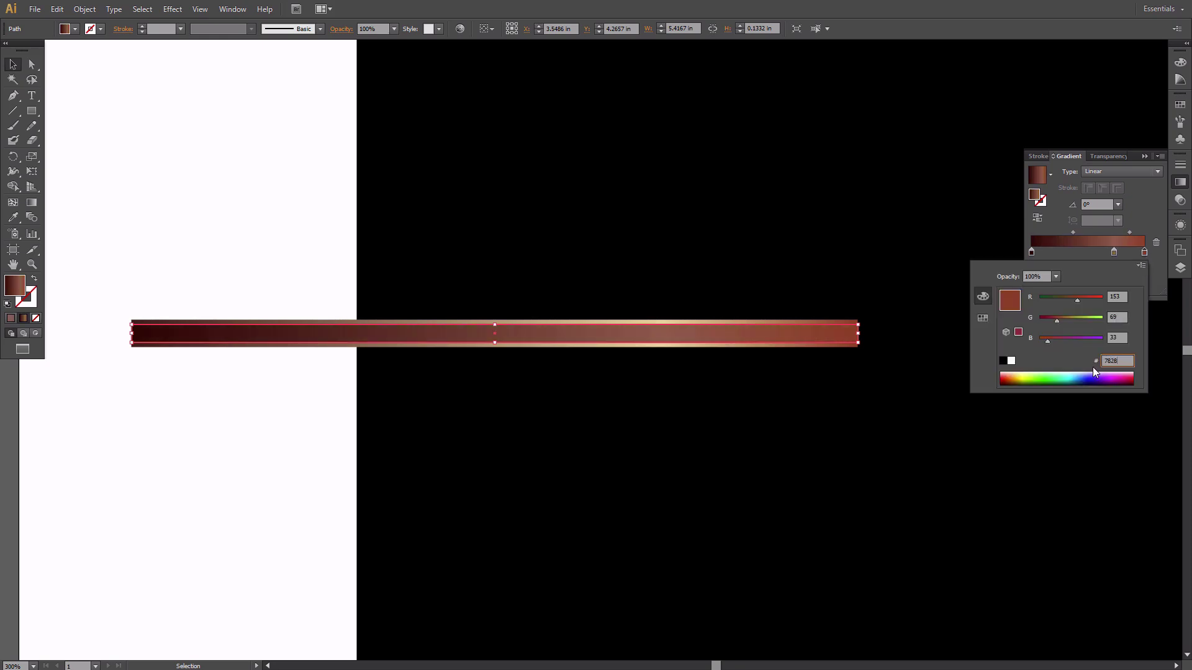
text(7828)
key(Return)
drag(1033, 252, 1062, 253)
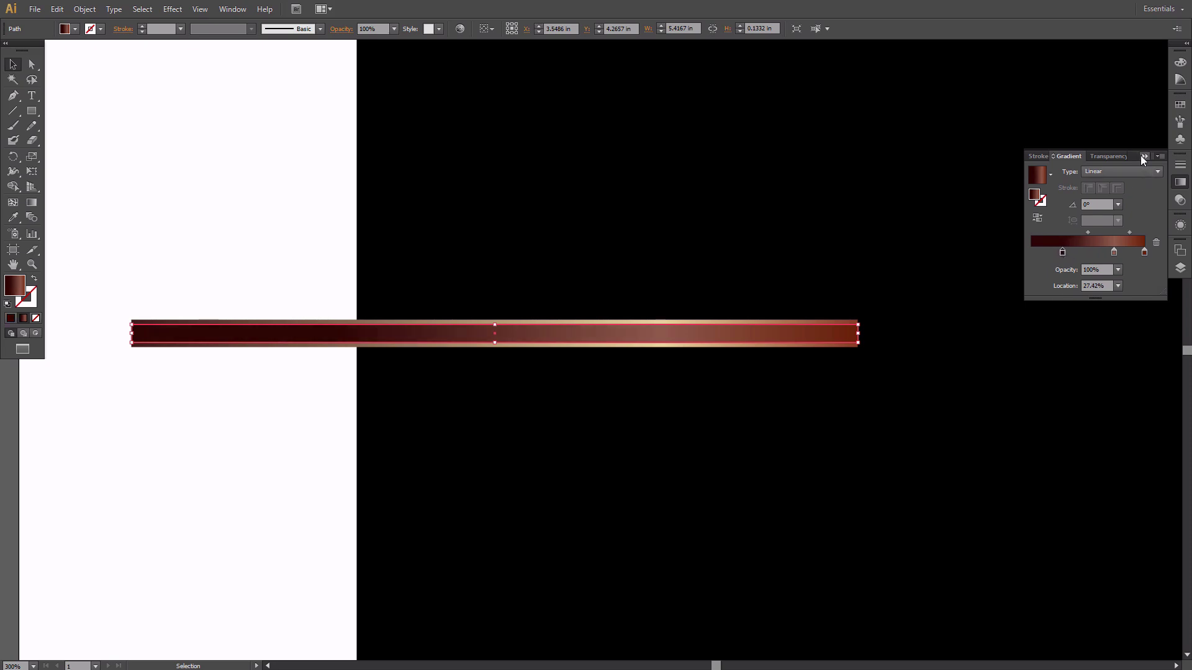
click(654, 275)
Step: Select both the outer and inner bars and make a blend between them
drag(245, 276, 270, 403)
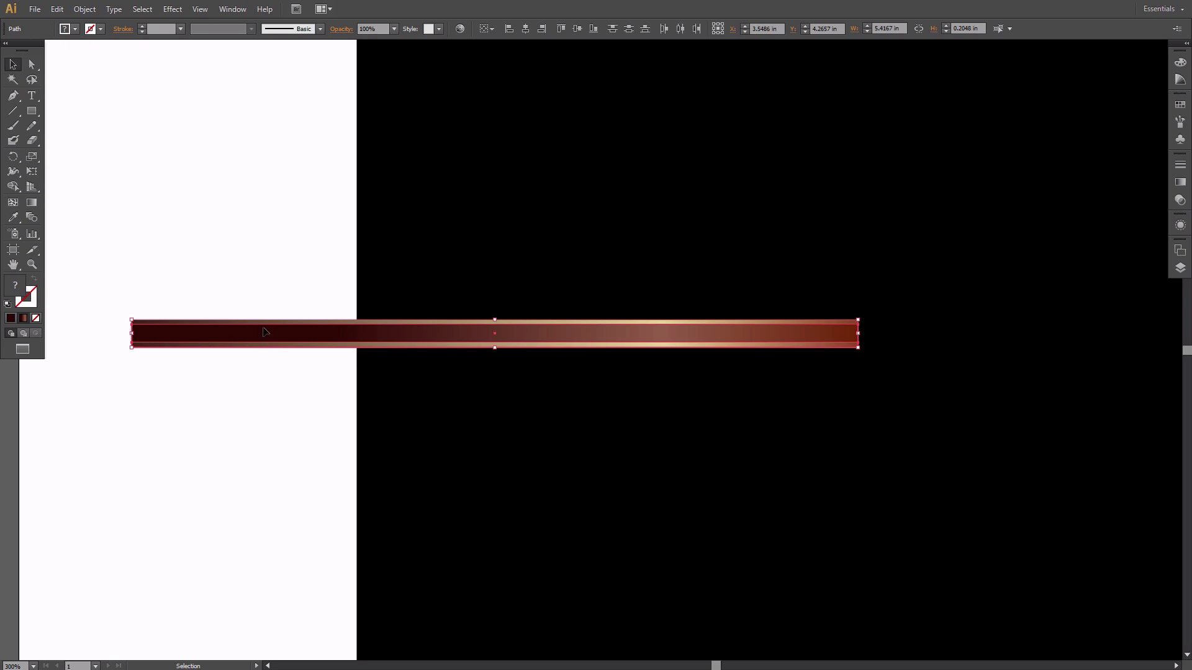
click(84, 9)
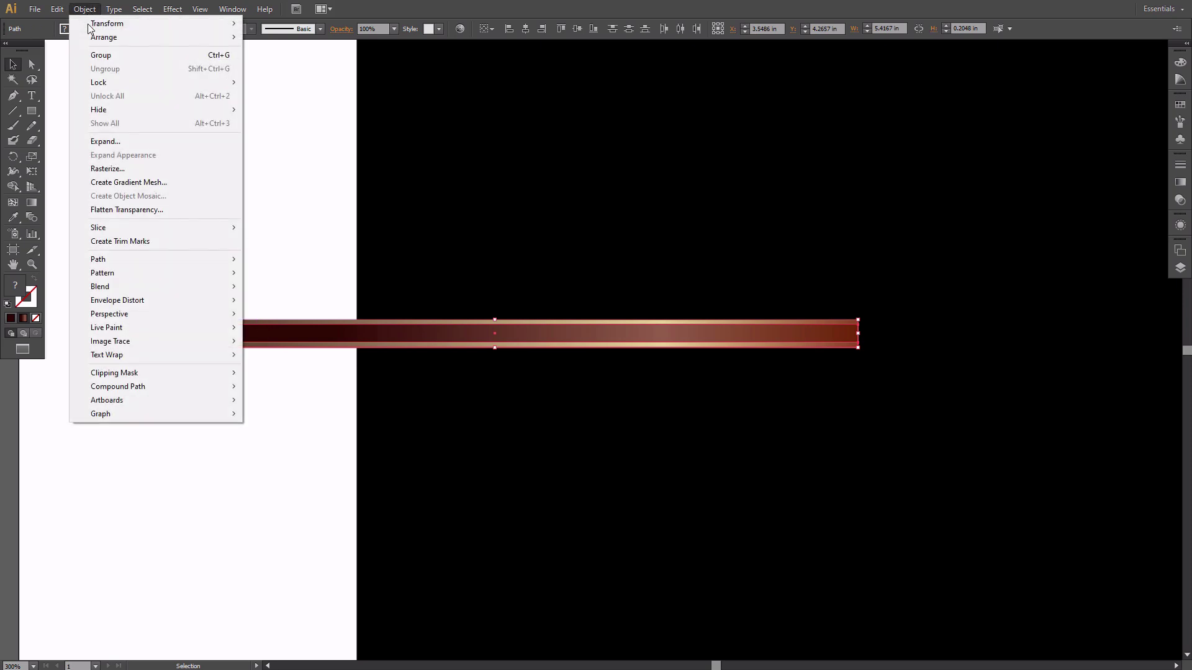
mouse_move(121, 284)
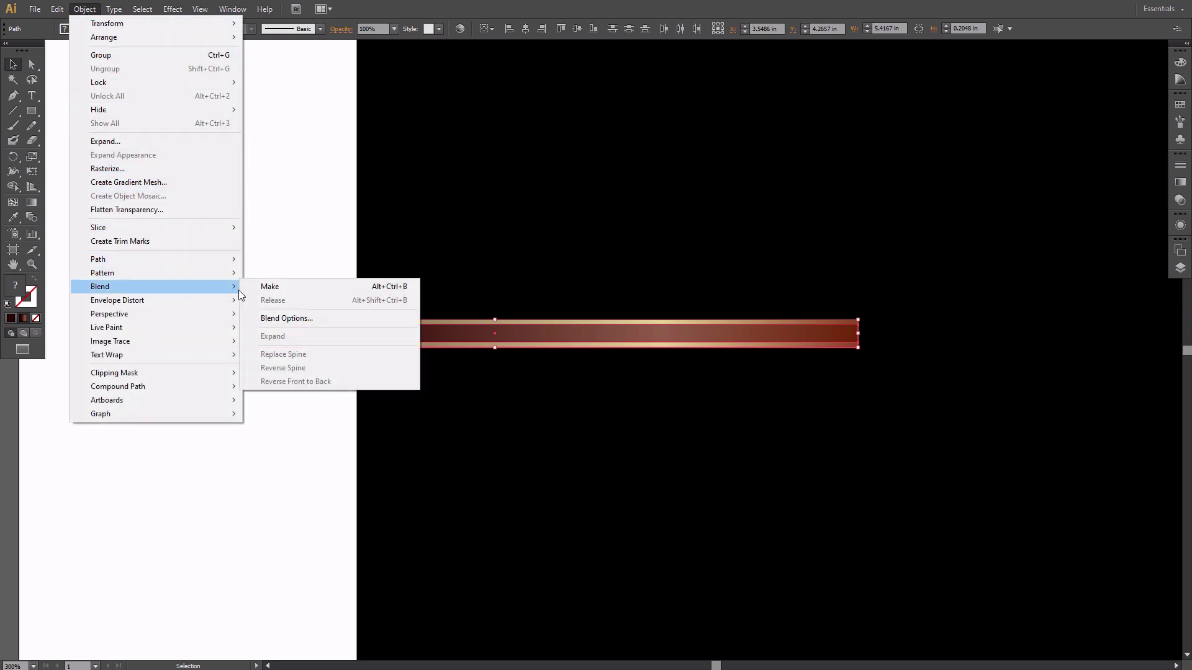
click(269, 287)
Step: Set the blend's spacing to Specified Steps with 50 steps
click(85, 9)
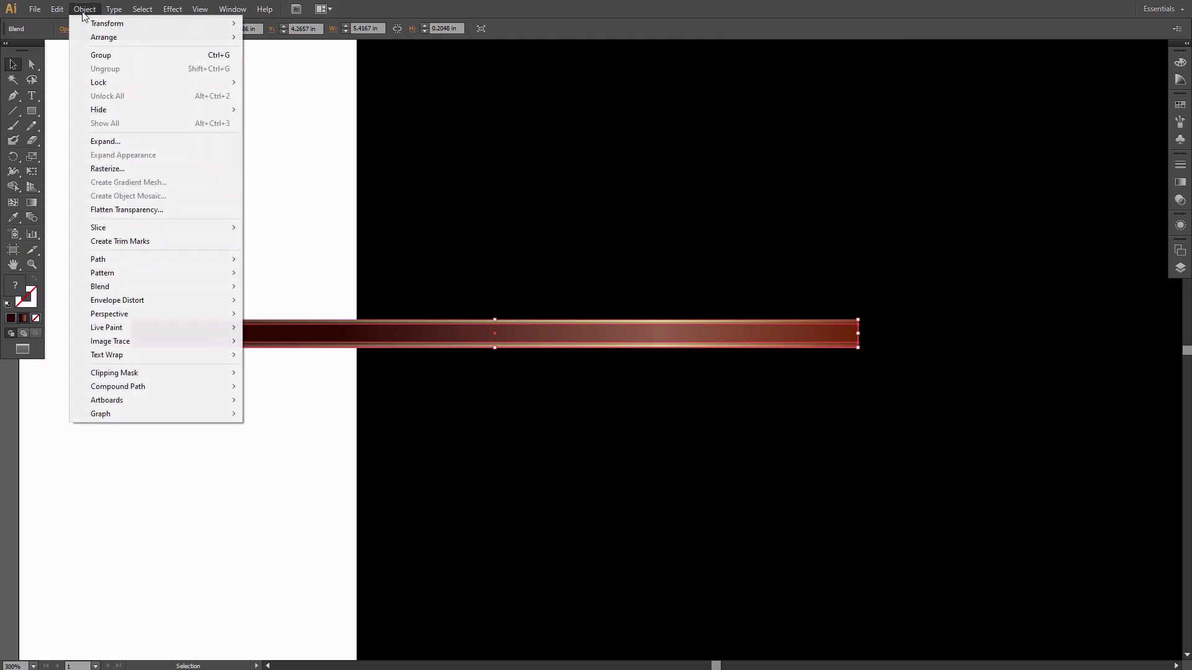
mouse_move(131, 289)
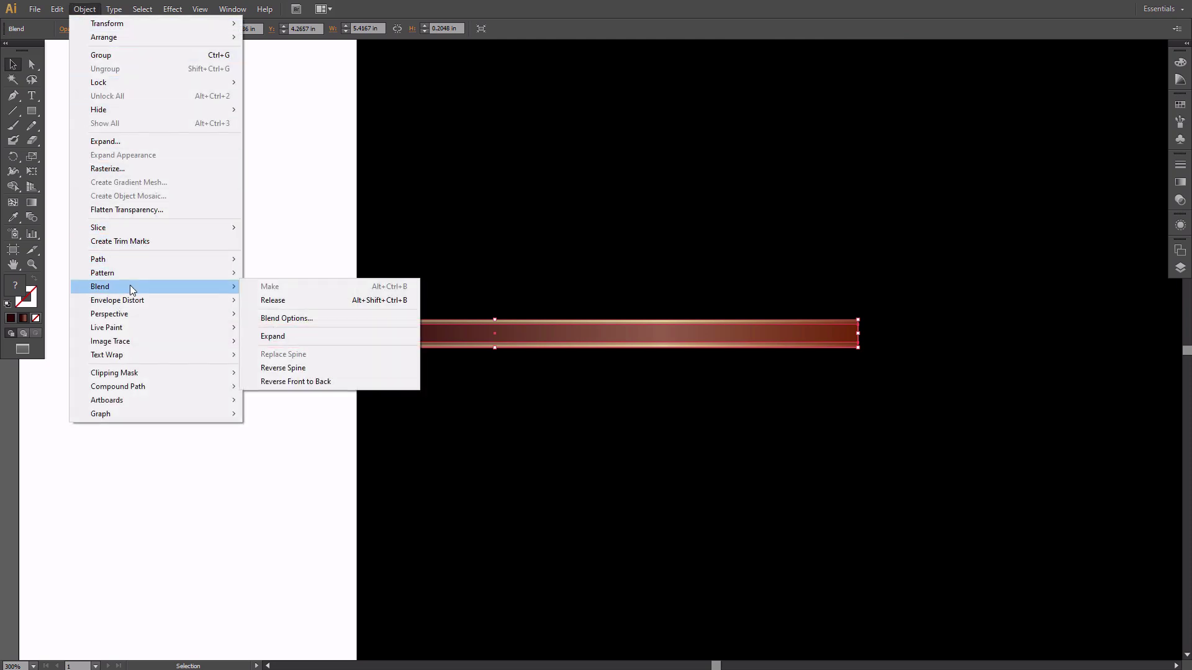
click(270, 318)
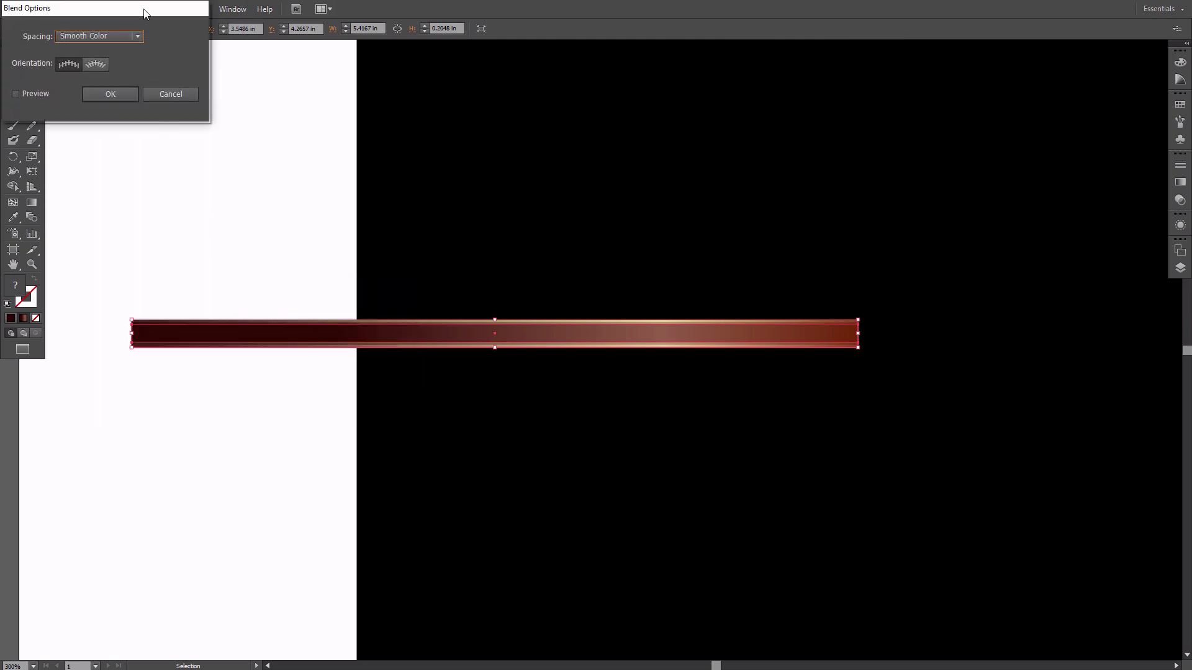
drag(144, 13, 229, 104)
click(200, 131)
click(192, 151)
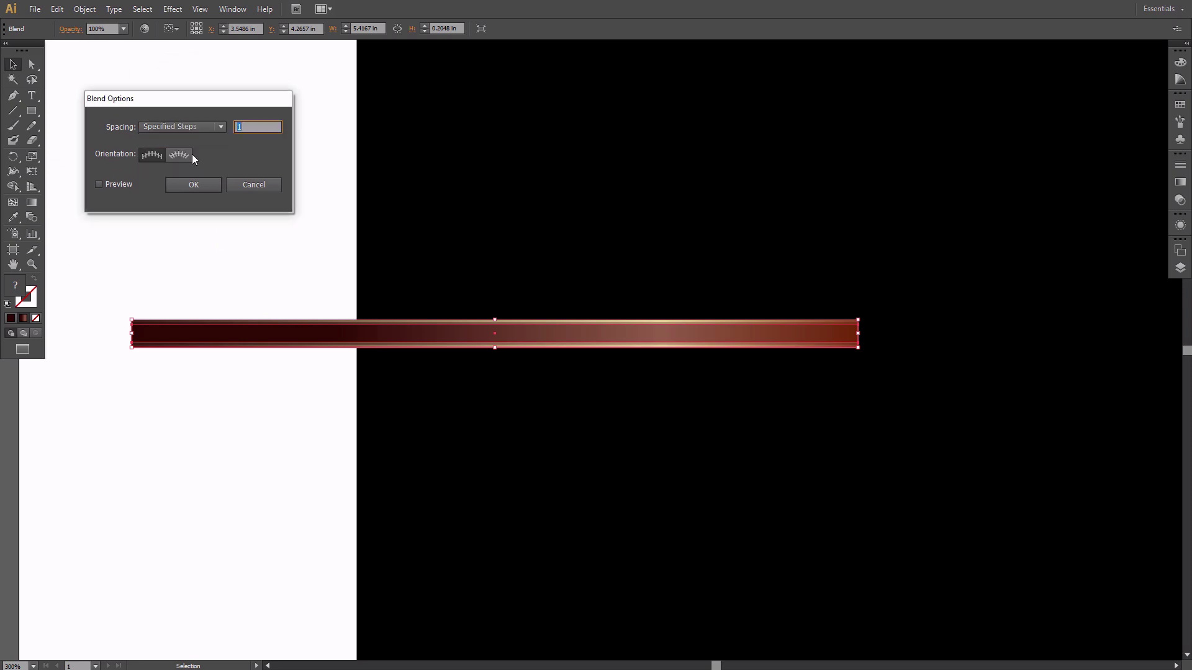
click(251, 127)
text(50)
click(215, 184)
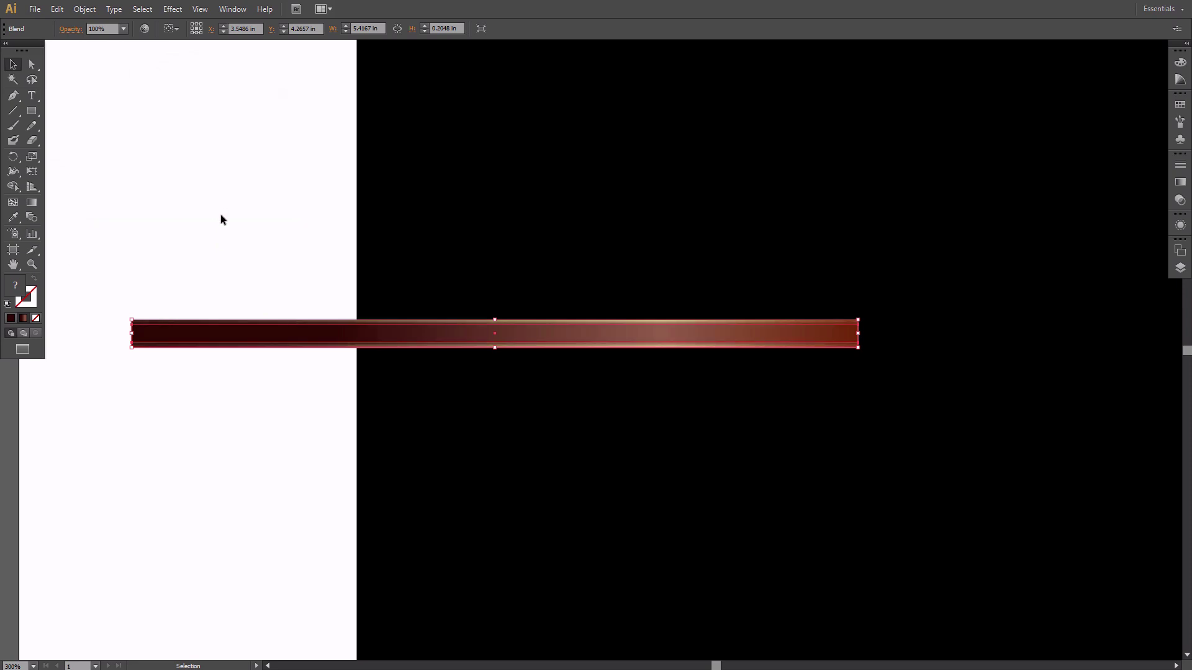
Step: Draw a rectangle about 5.42 by 0.133 in exactly over the blend's inner bar
click(210, 229)
key(m)
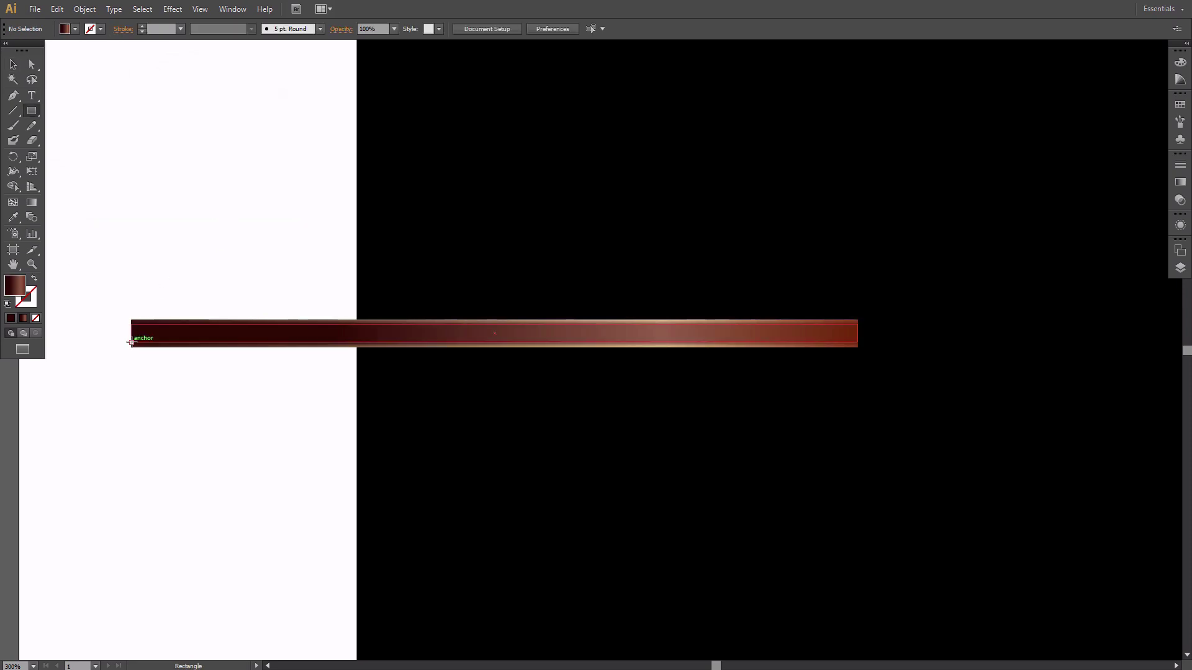
drag(133, 337, 858, 324)
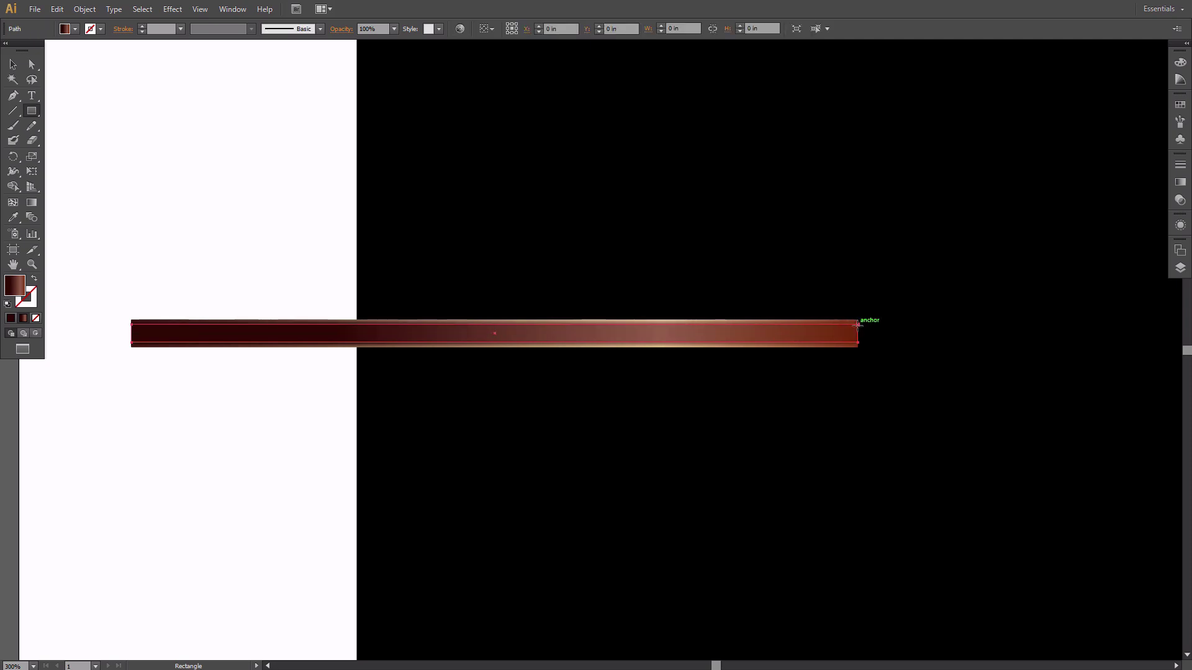
Step: Set the middle gradient stop of the new rectangle to hex 984429
click(1179, 185)
double_click(1032, 252)
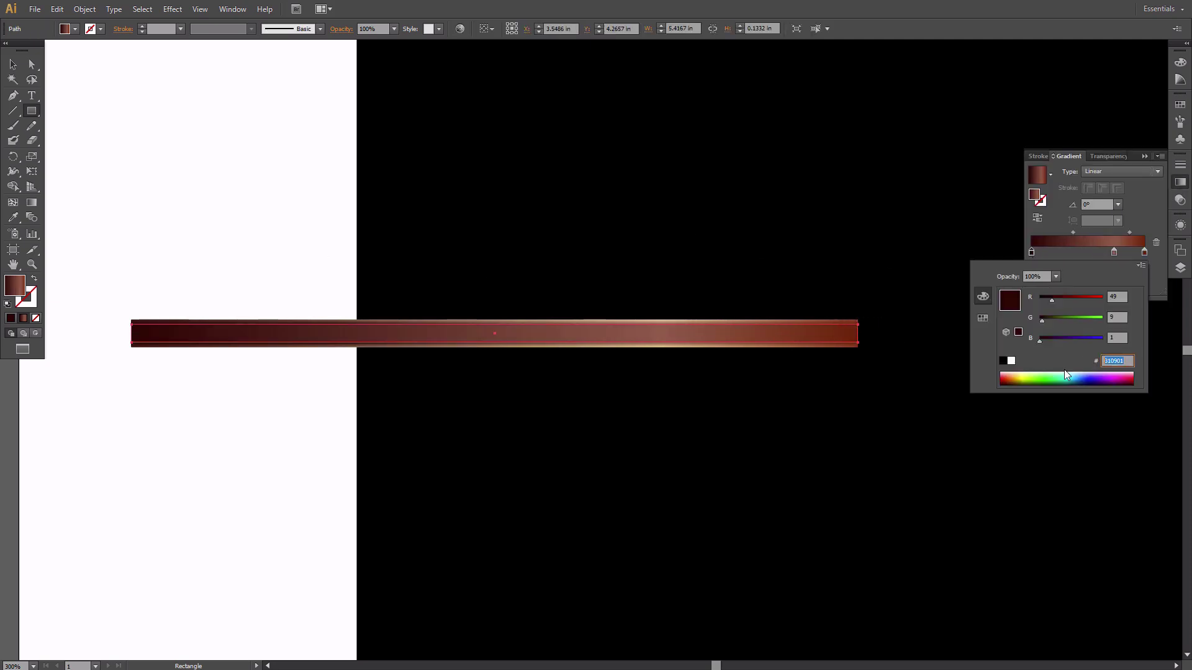
click(1114, 252)
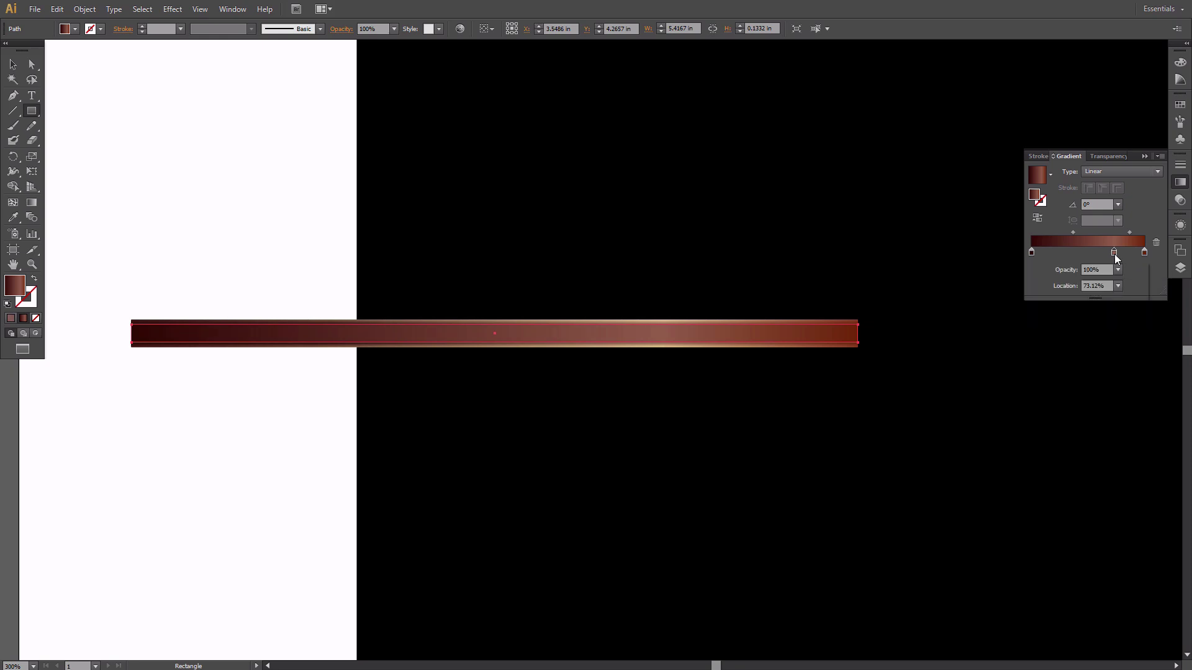
double_click(1114, 253)
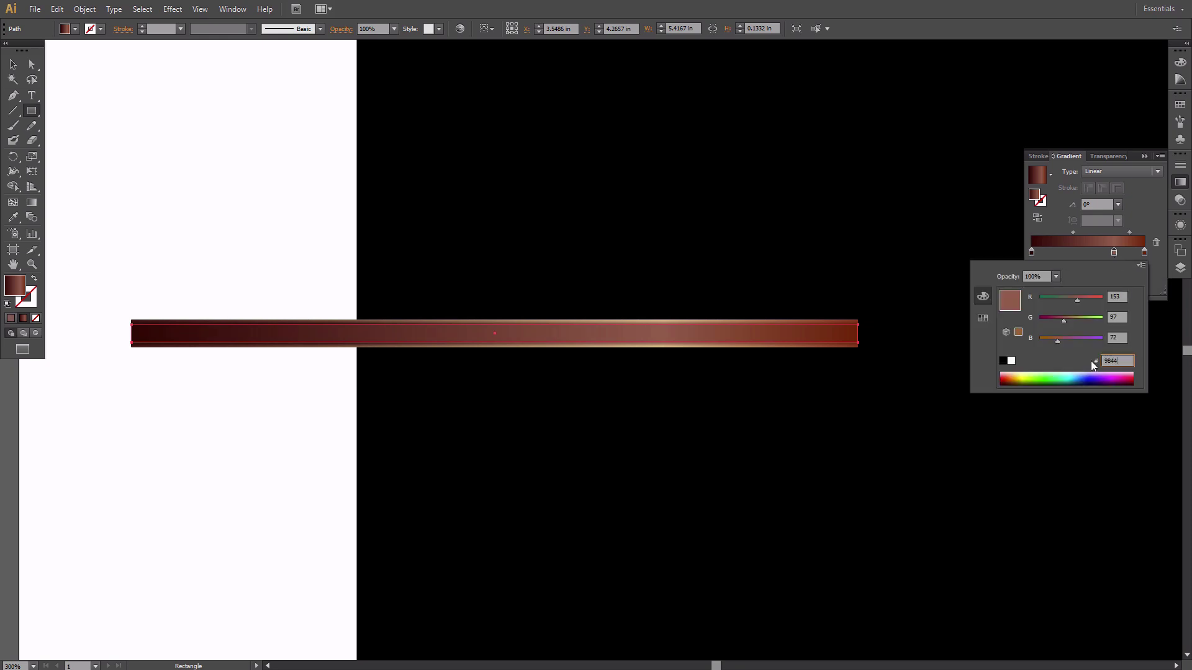
text(984429)
key(Return)
Step: Set the end gradient stop on the lighter side of the rectangle to hex 792702
double_click(1144, 252)
drag(1129, 360, 1053, 361)
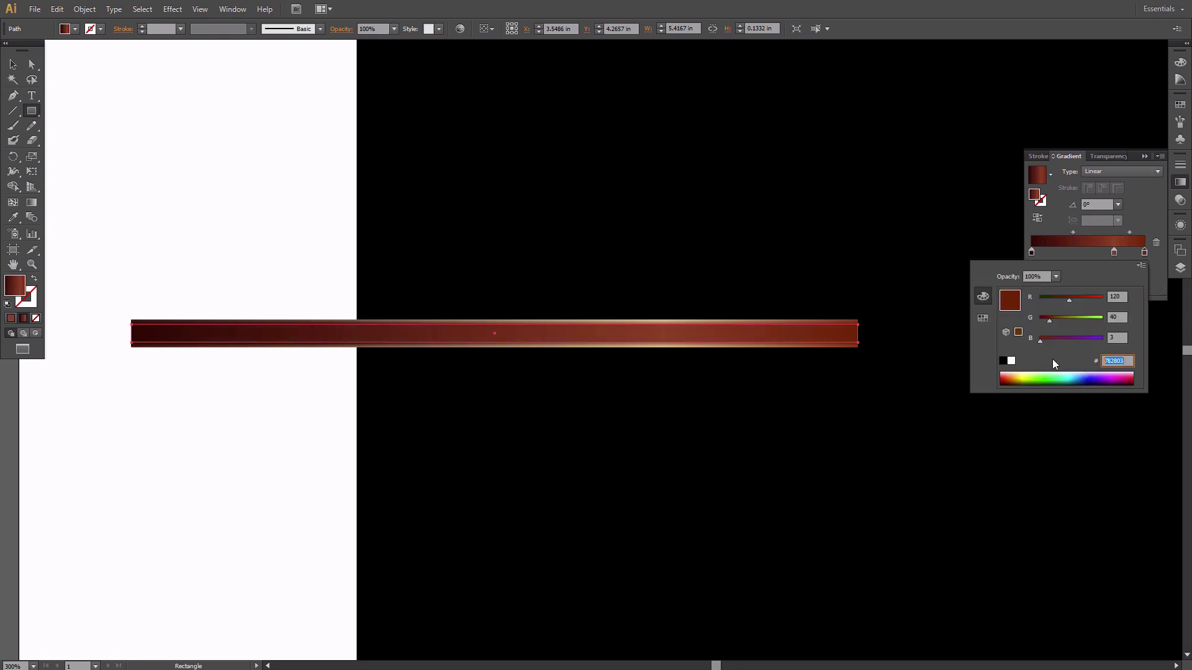
text(7927)
key(Return)
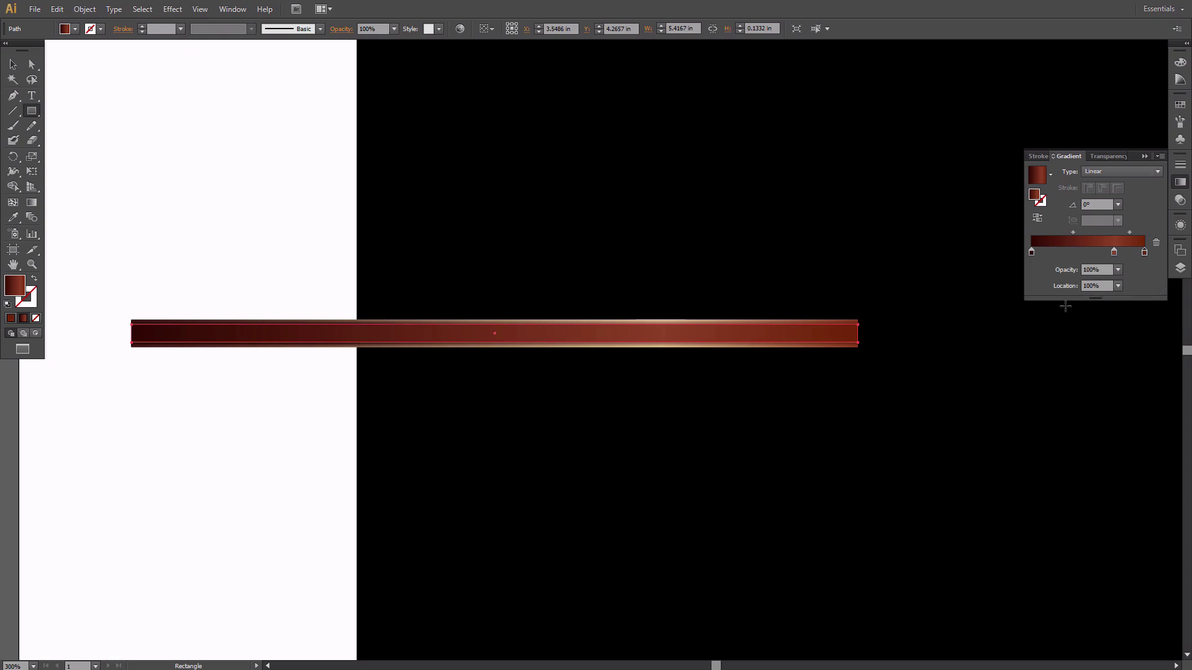
Step: Lower the opacity of the new rectangle to 0%
click(1180, 200)
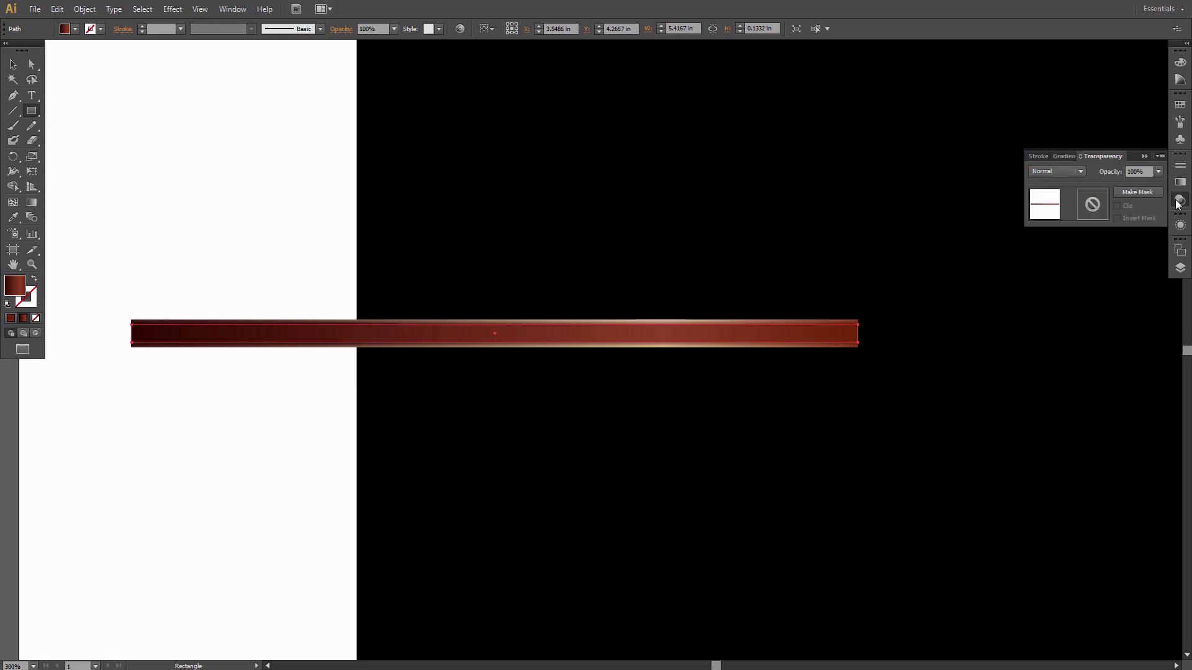
click(1157, 172)
click(1141, 185)
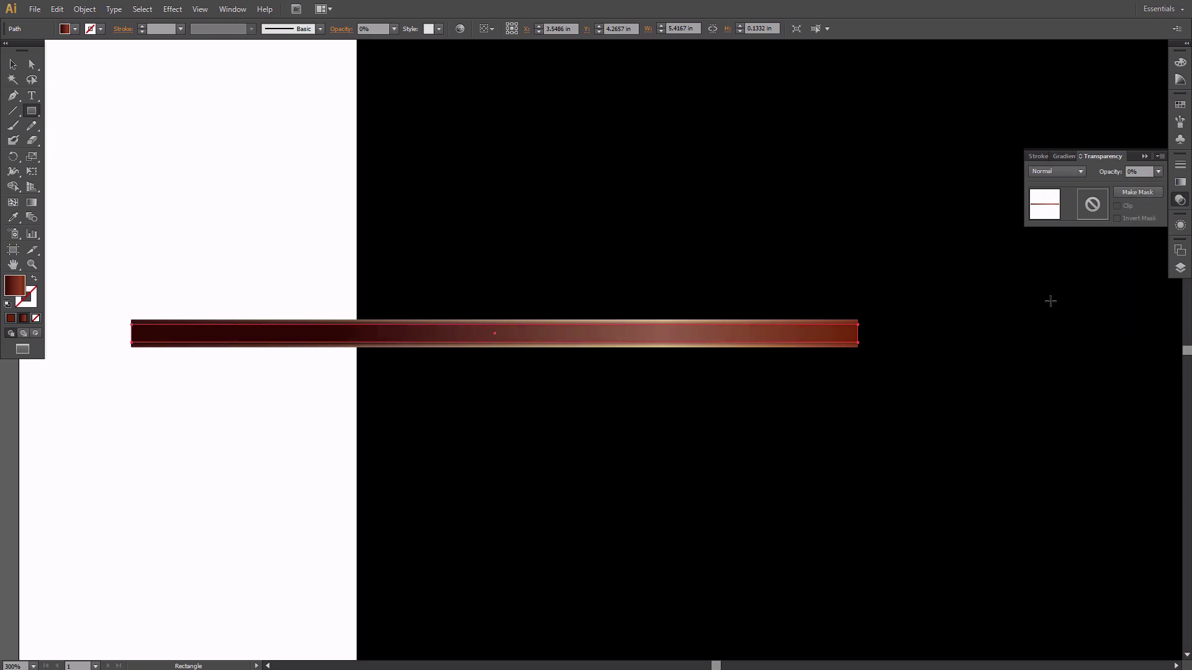
Step: Shrink an in-place copy of the transparent rectangle about its center to about 0.03 in tall and set its opacity to 100%
key(v)
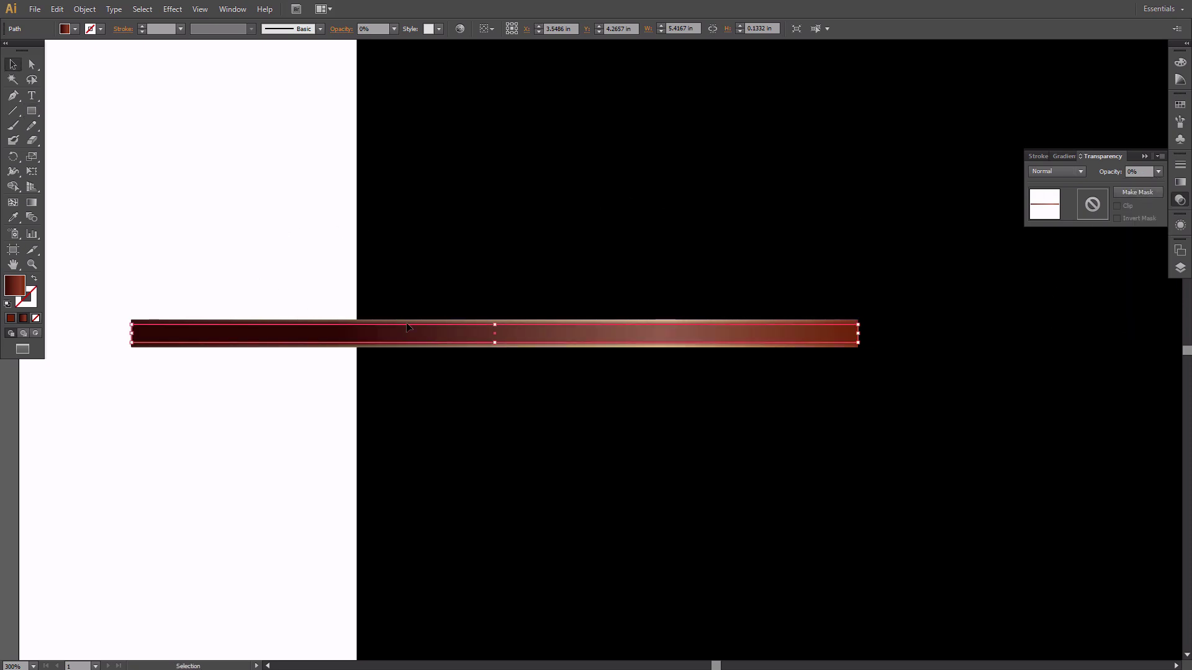
drag(495, 324, 494, 332)
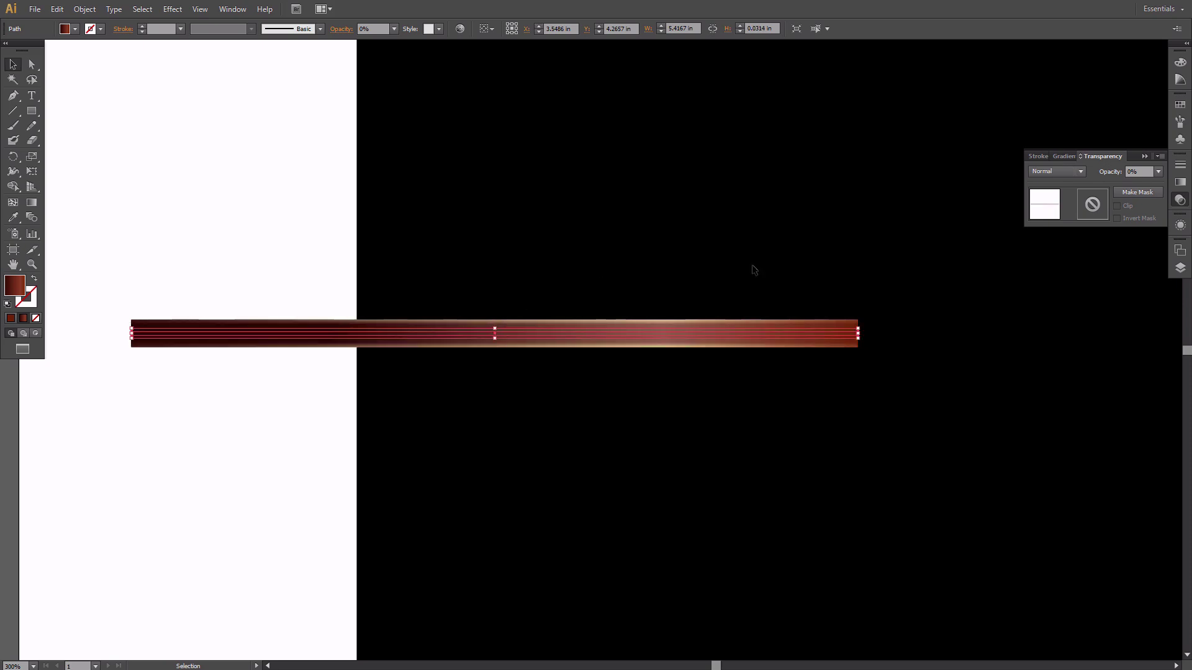
click(1157, 171)
click(1142, 322)
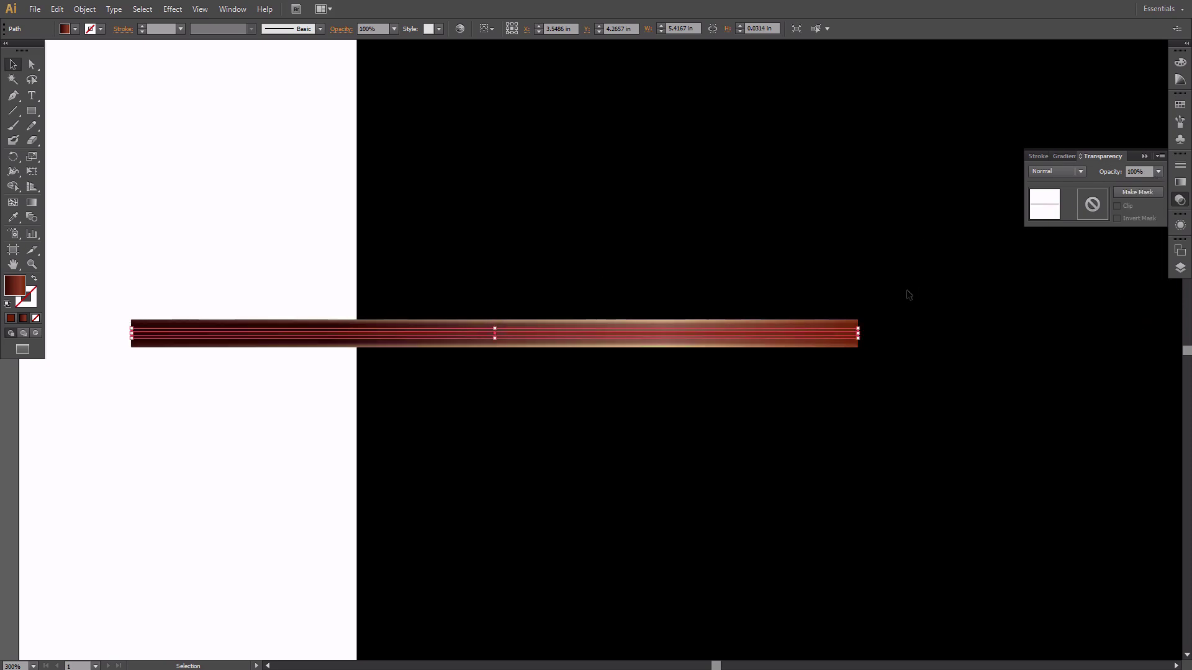
Step: Select the thin opaque rectangle together with the transparent one and make a blend between them
click(308, 230)
click(257, 333)
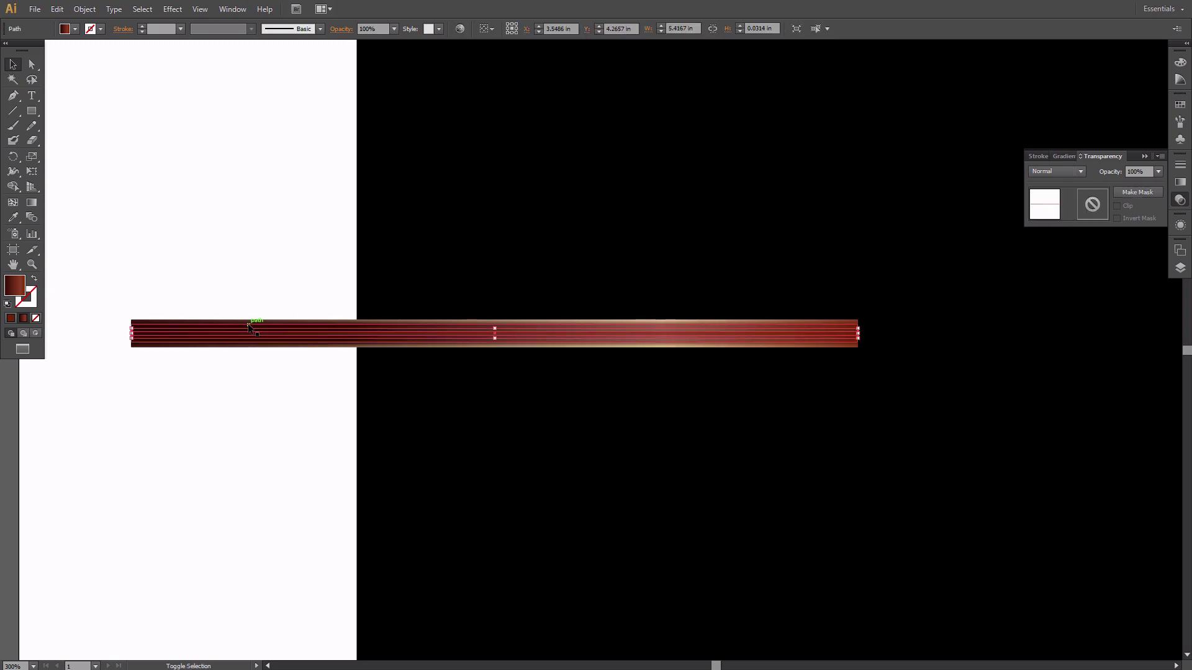
shift+click(249, 326)
click(84, 8)
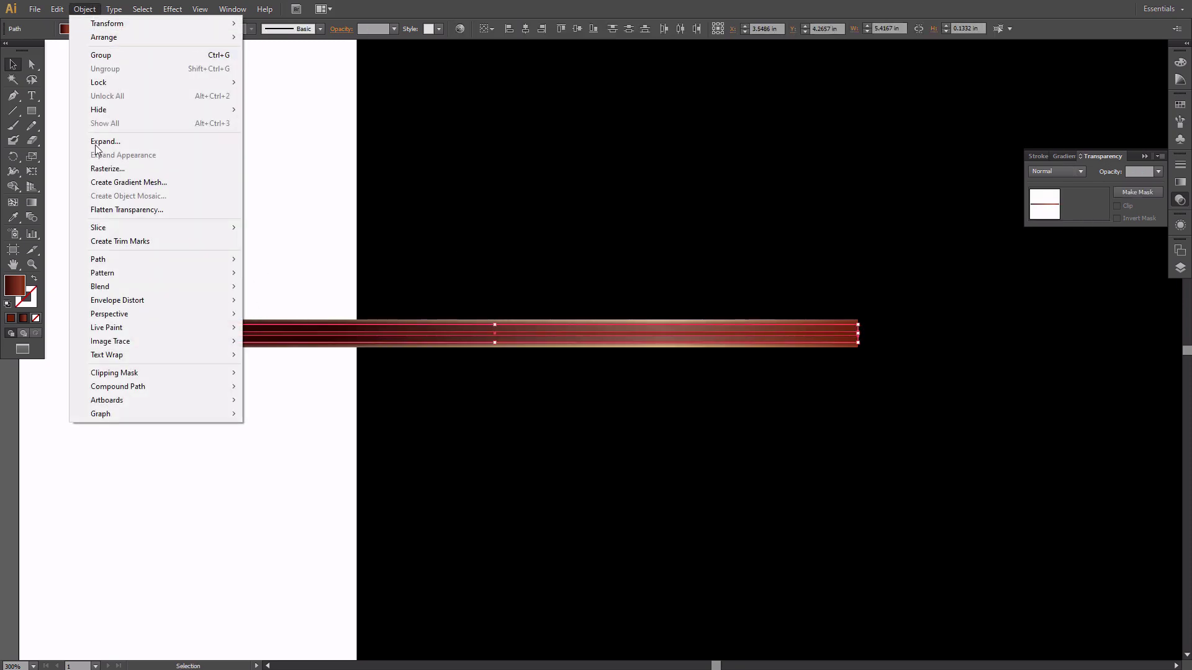
mouse_move(128, 288)
click(267, 287)
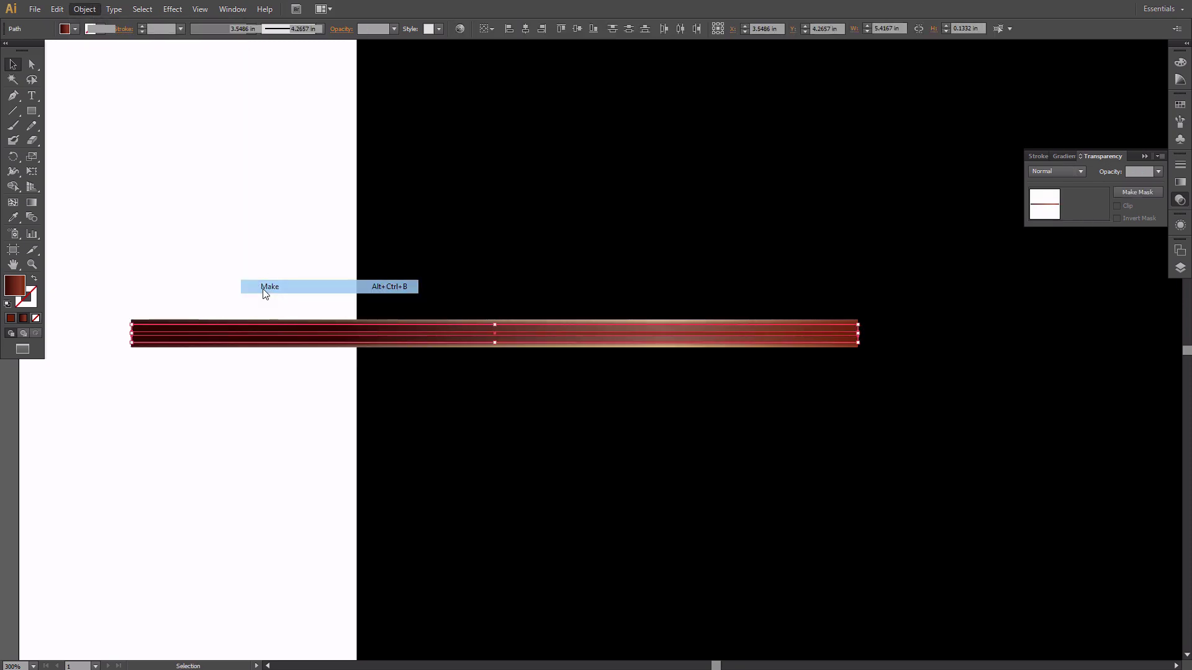
click(207, 281)
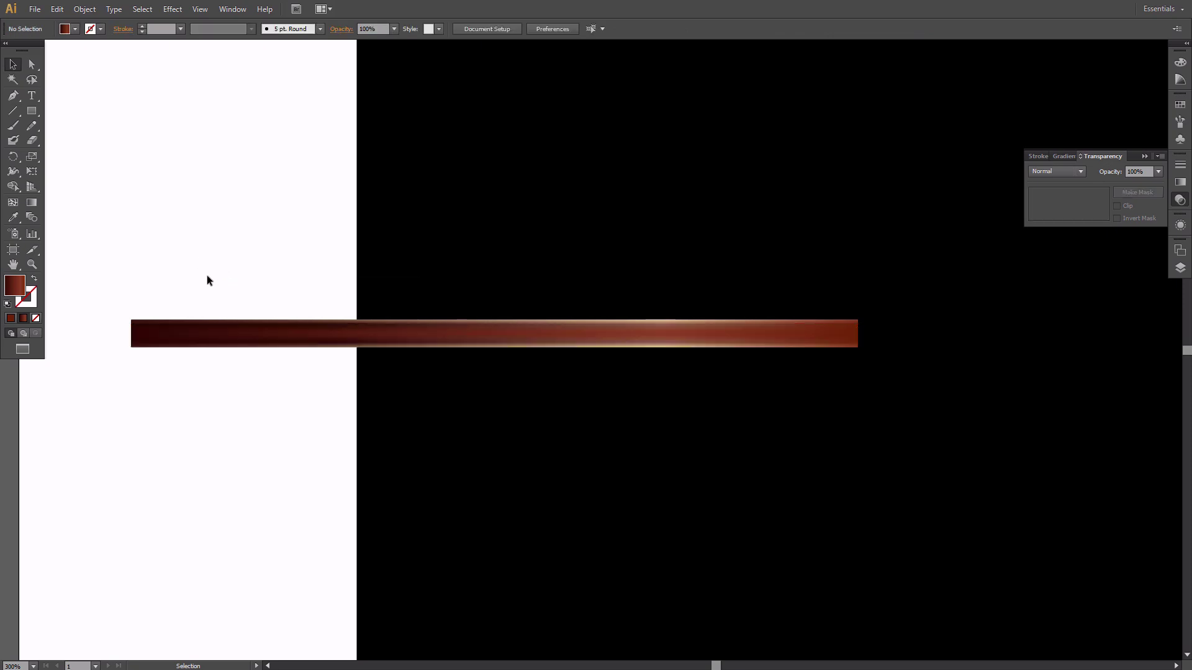
Step: Draw a circle about 0.39 in across just beyond the lighter end of the stick, vertically centered on it
click(1146, 157)
drag(925, 373, 713, 417)
key(z)
click(645, 379)
click(671, 379)
drag(672, 379, 699, 429)
key(l)
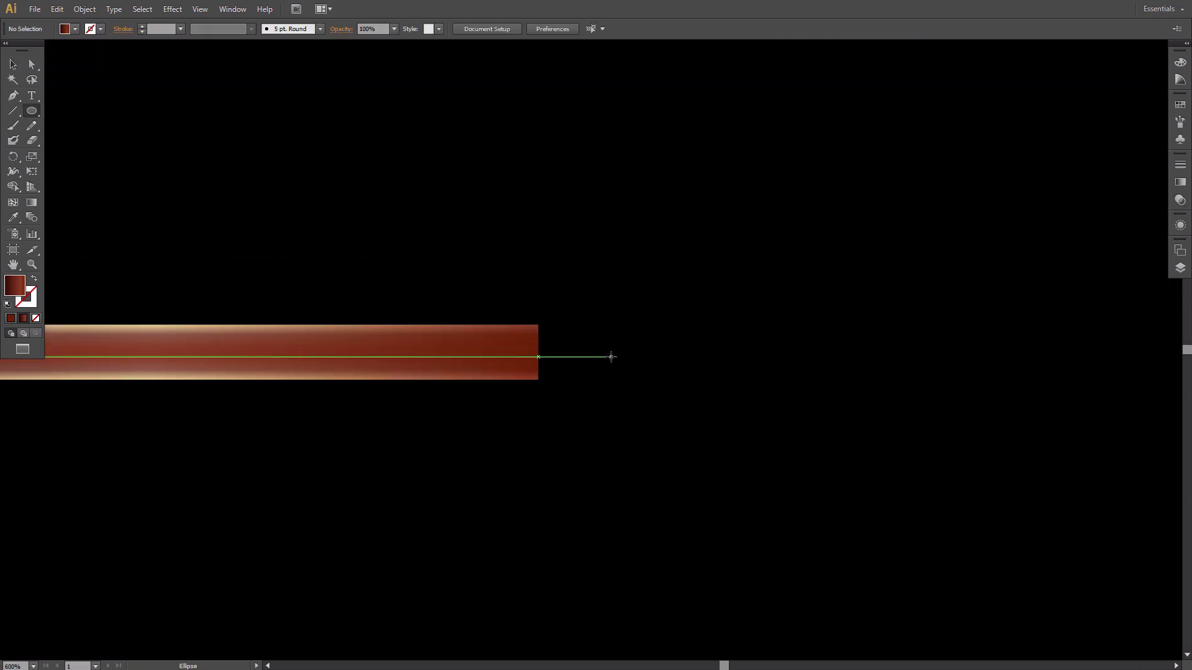
drag(627, 353, 678, 405)
Step: Fill the circle with solid hex e20612 and deselect it
click(1180, 62)
click(1140, 68)
text(e)
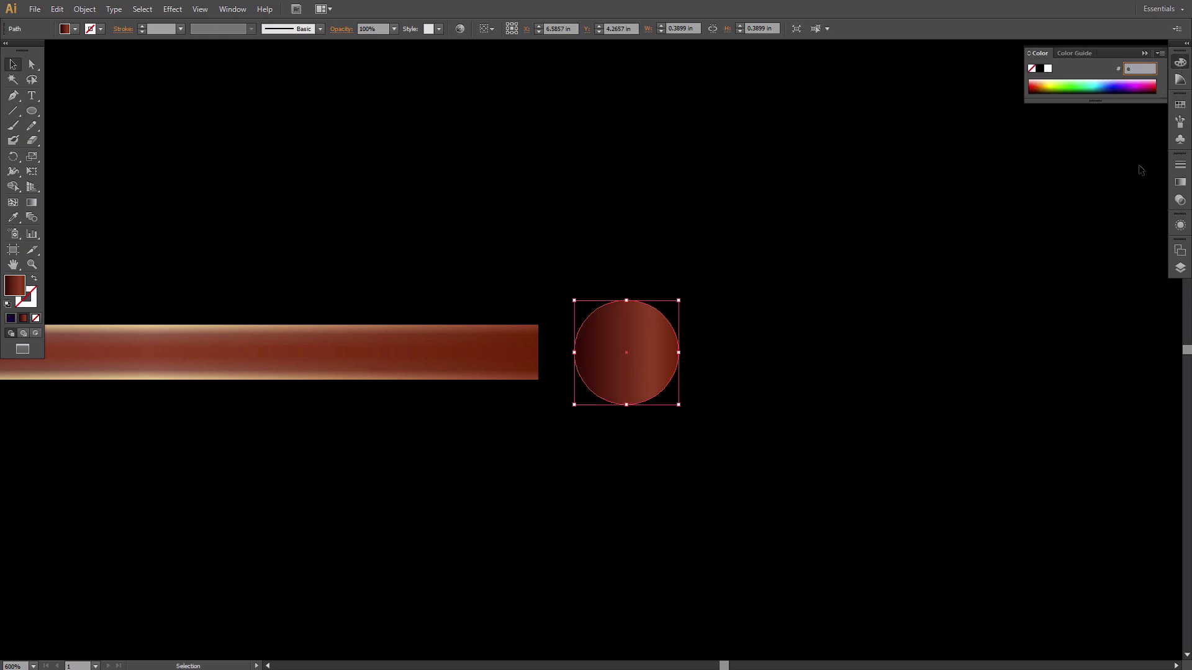
text(20612)
key(Return)
click(891, 328)
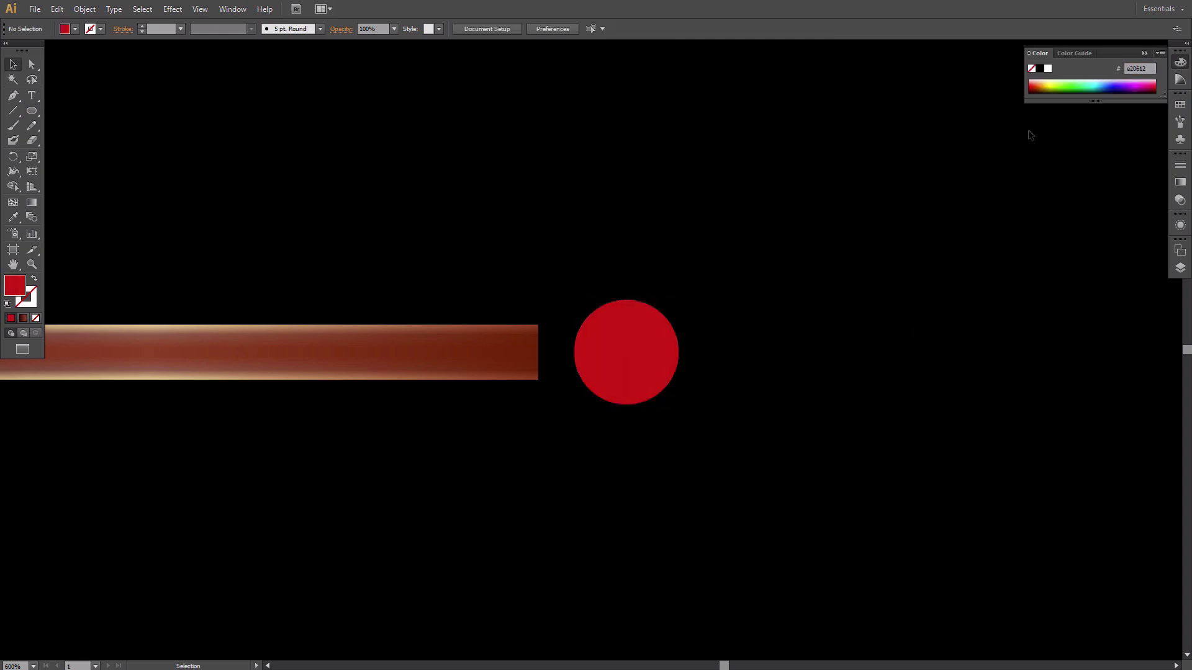
click(1145, 52)
Step: Pull the circle's anchor nearest the stick horizontally over the stick's end to about X 6.08 in, forming a teardrop
key(a)
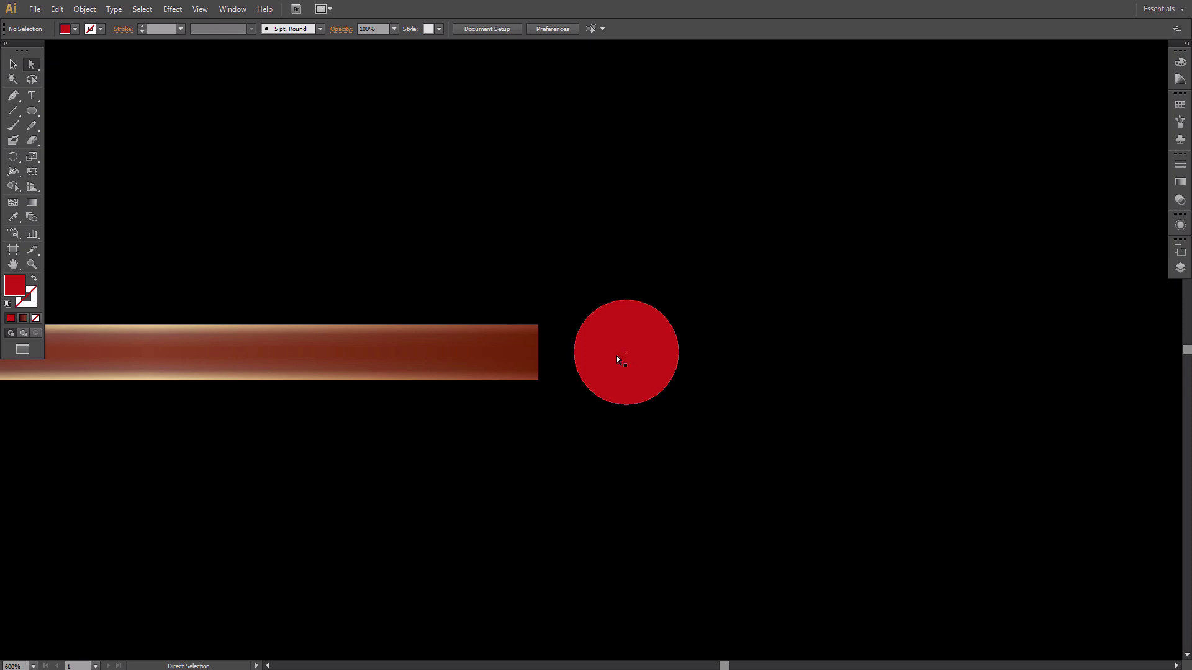
click(613, 354)
drag(575, 354, 491, 351)
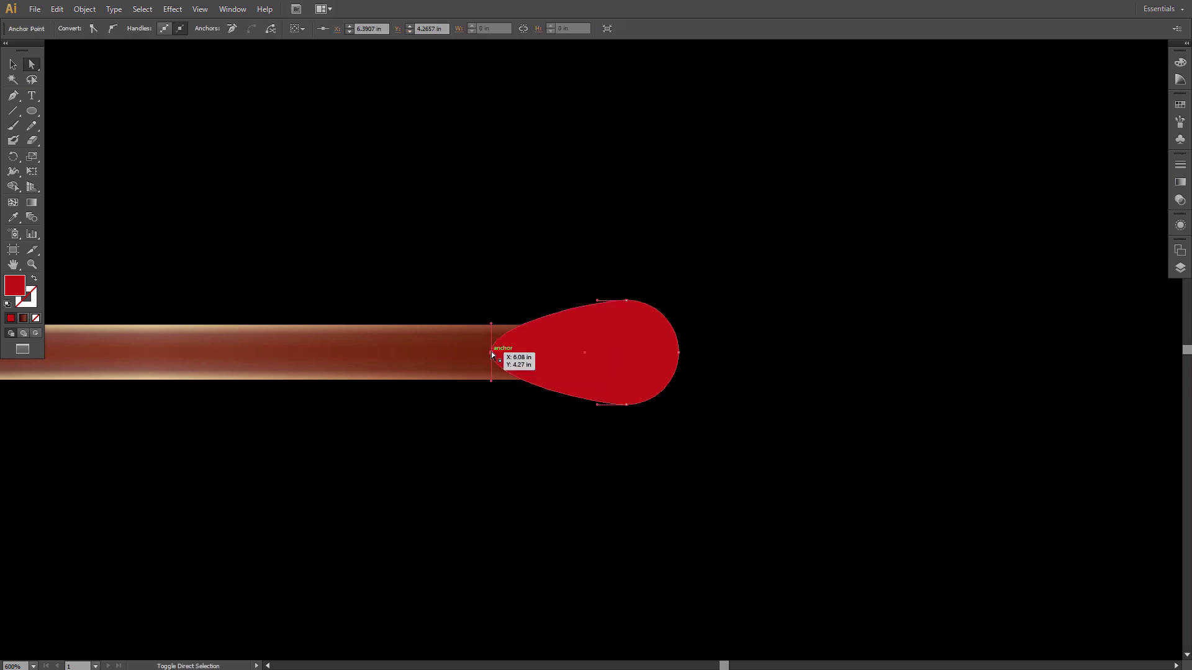
Step: Add anchor points where the teardrop crosses the stick's lower and upper edges and convert both to corner points
key(p)
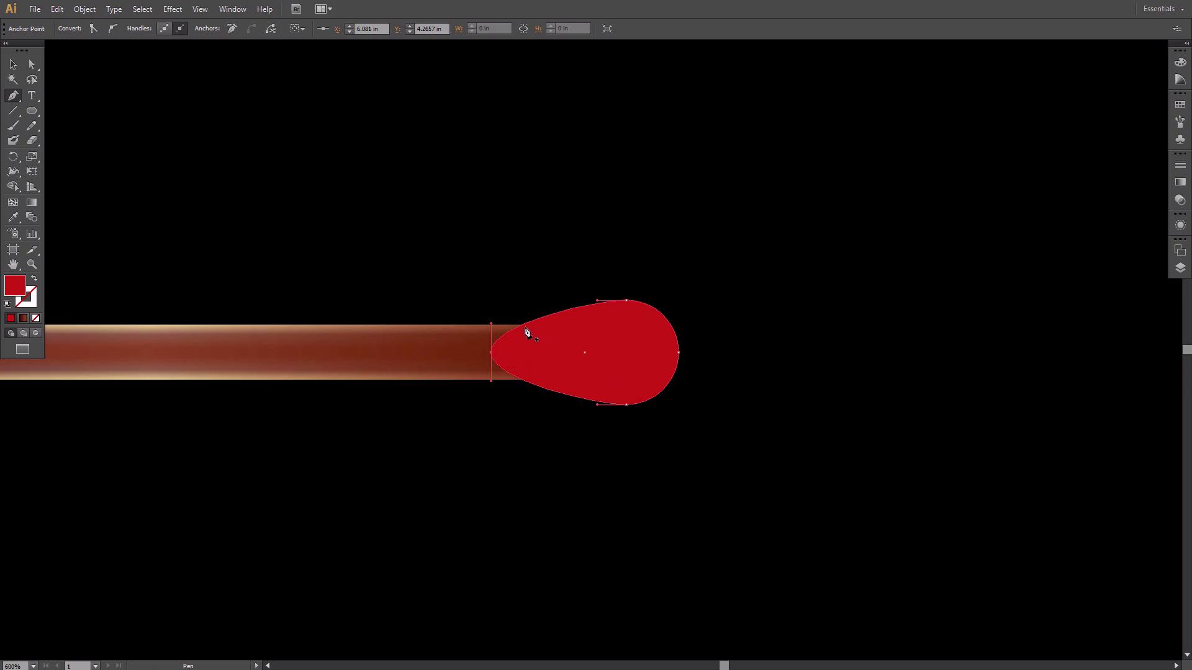
click(521, 380)
alt+click(522, 381)
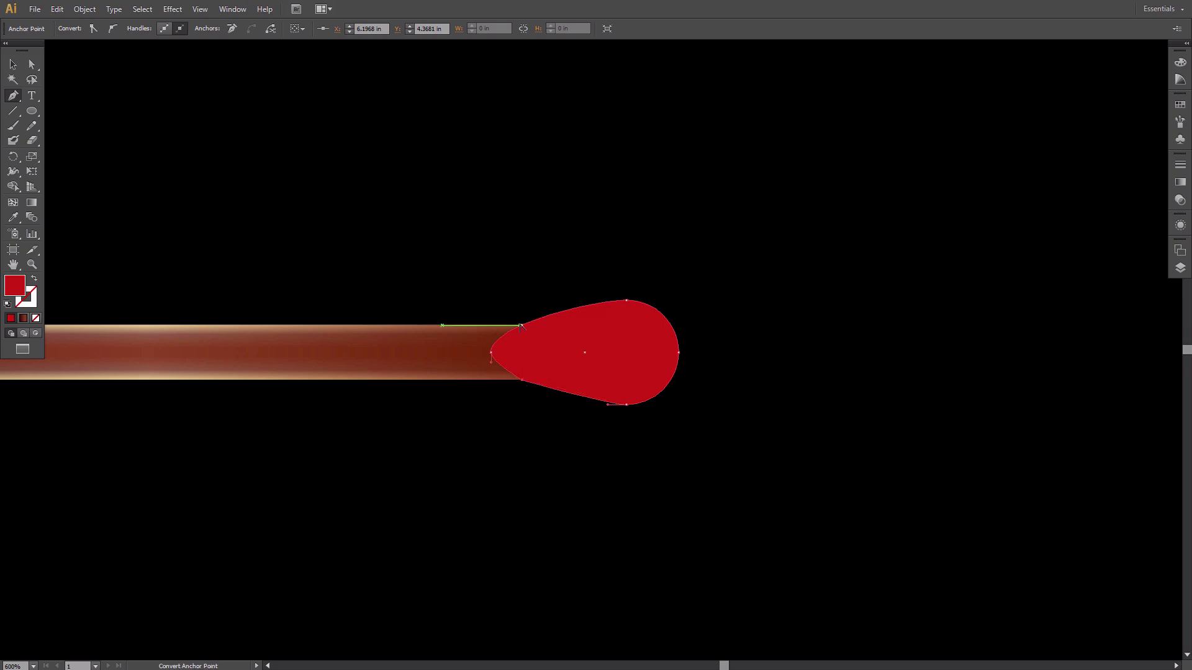
click(522, 325)
alt+click(522, 325)
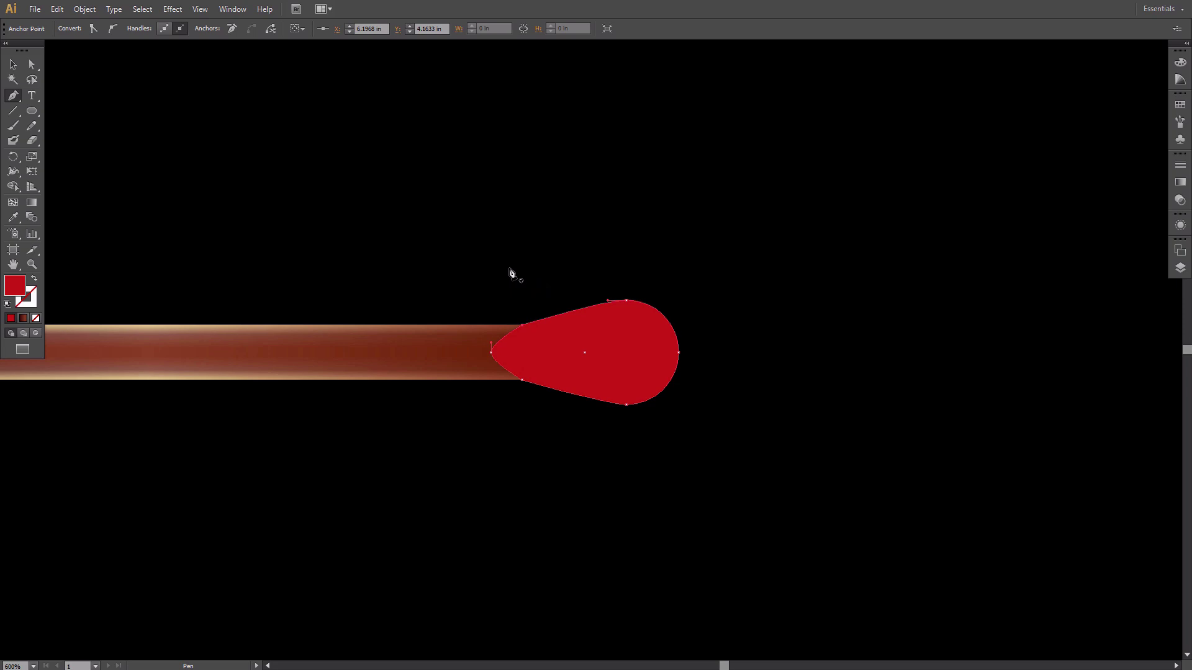
Step: Move the teardrop's tip anchor inward to about X 6.22 in so the head's base curves inward
key(a)
drag(490, 353, 526, 352)
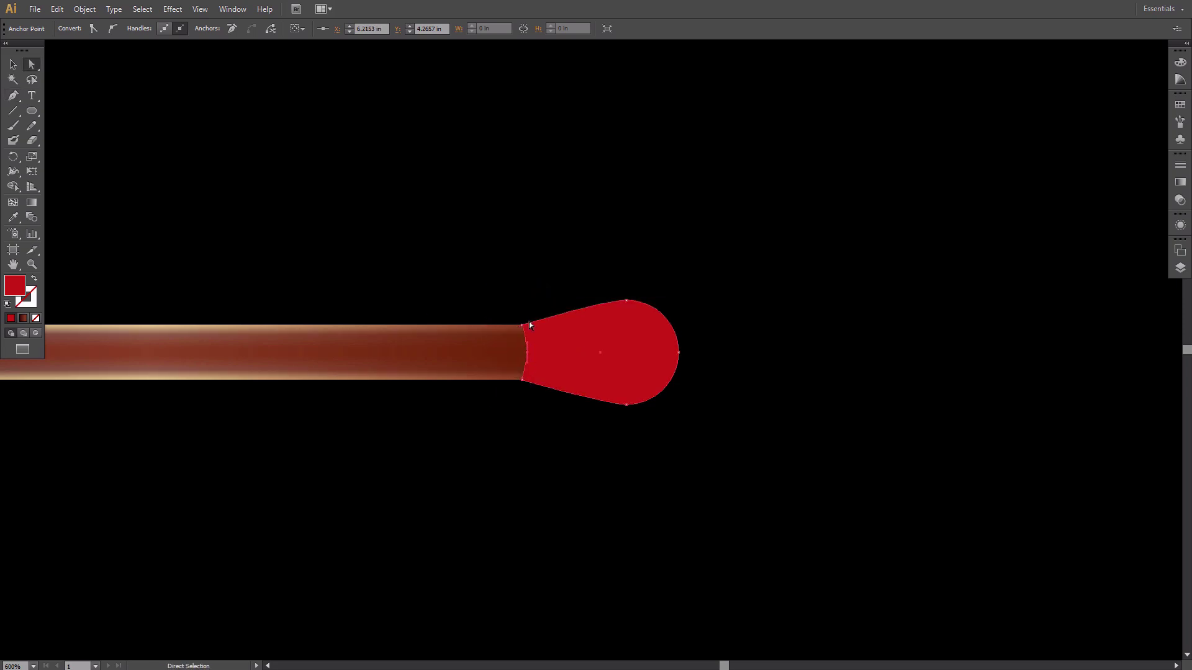
click(533, 276)
Step: Apply a radial gradient to the match head, running from its lower interior near the base to its rounded far edge
key(ctrl+a)
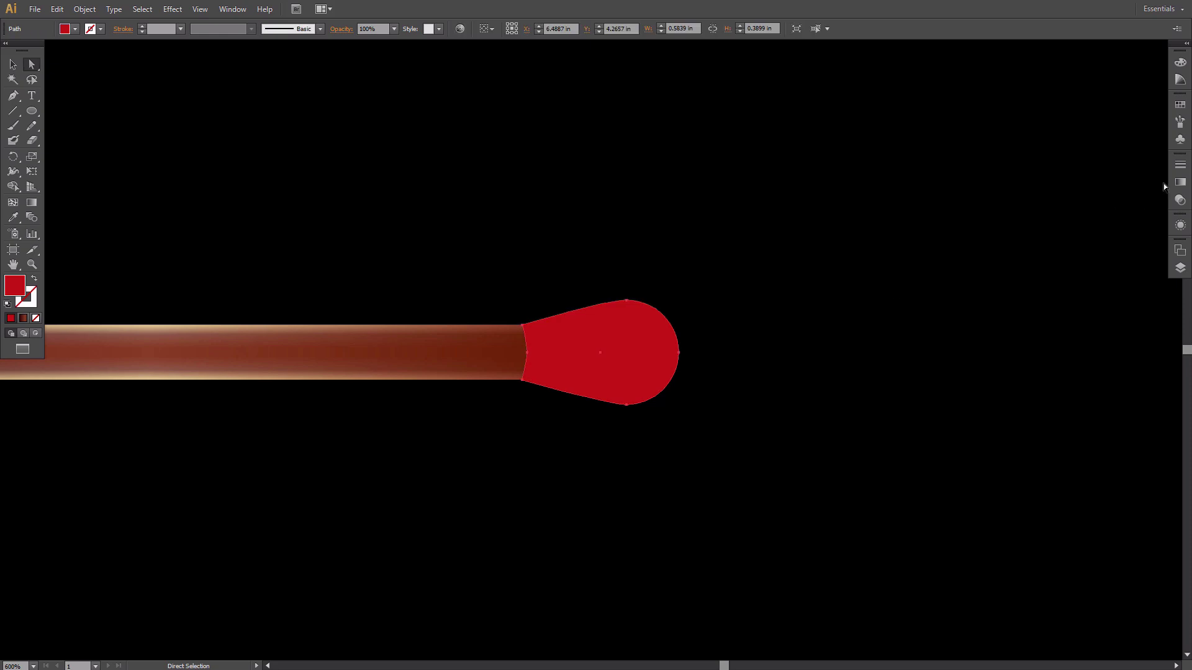
click(1179, 182)
click(1102, 173)
click(1101, 199)
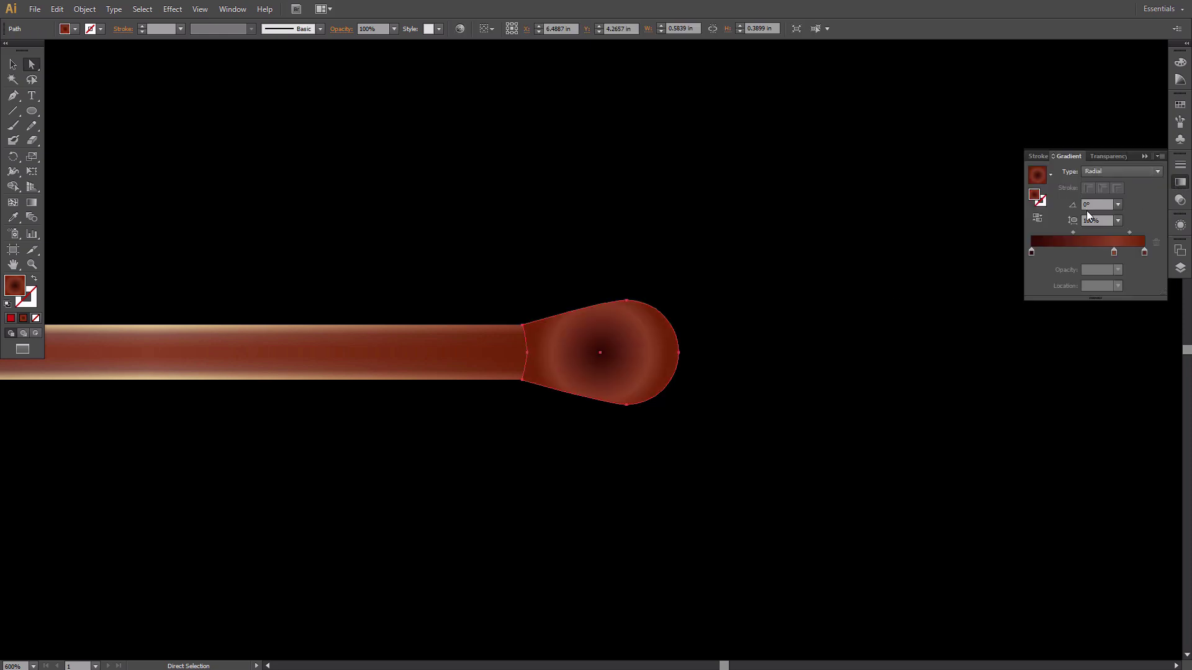
key(g)
drag(560, 369, 683, 379)
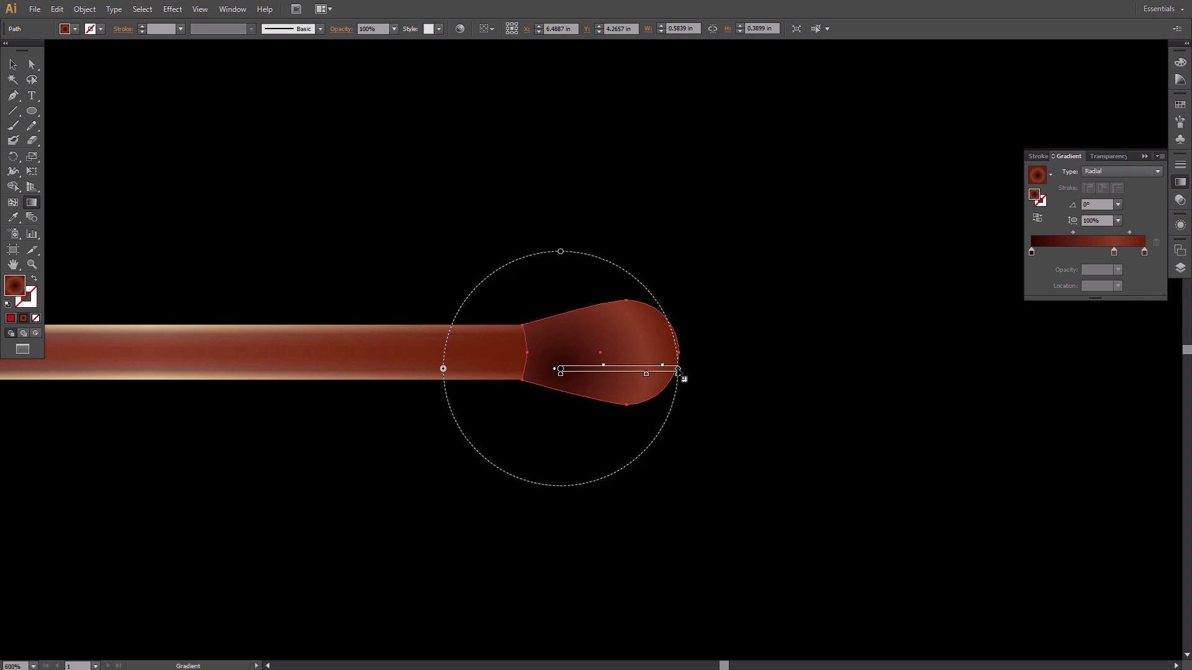
Step: Set the match head gradient's center stop to hex 210000 and its middle stop to hex 994521
double_click(560, 375)
text(21)
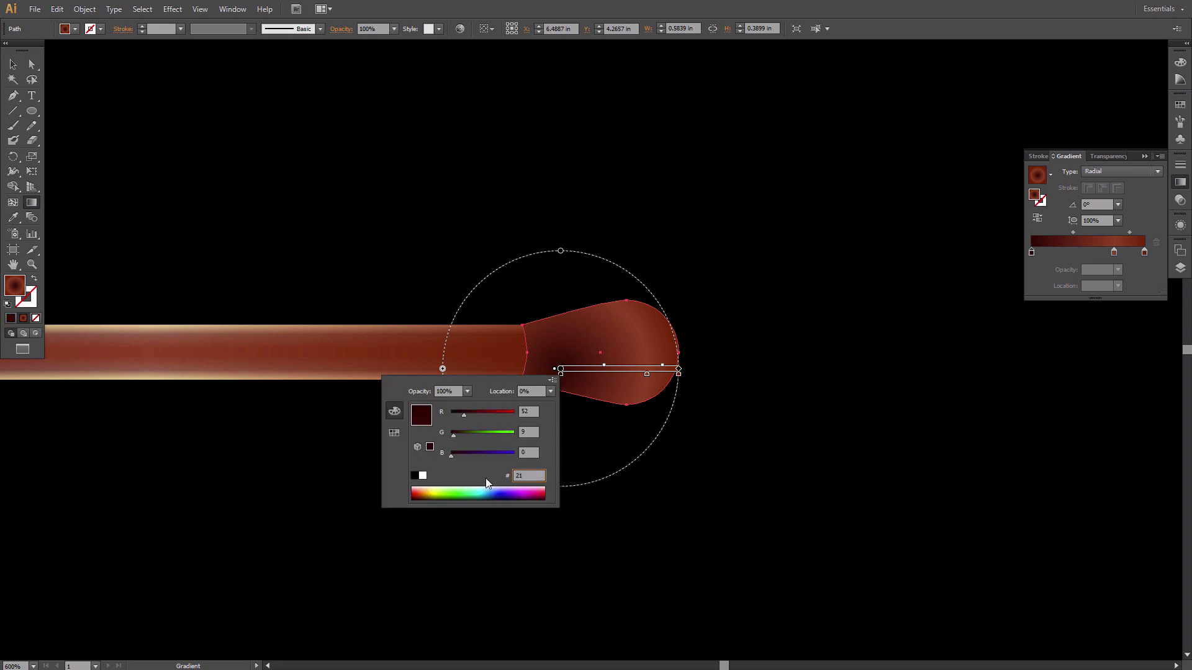
text(0000)
key(Return)
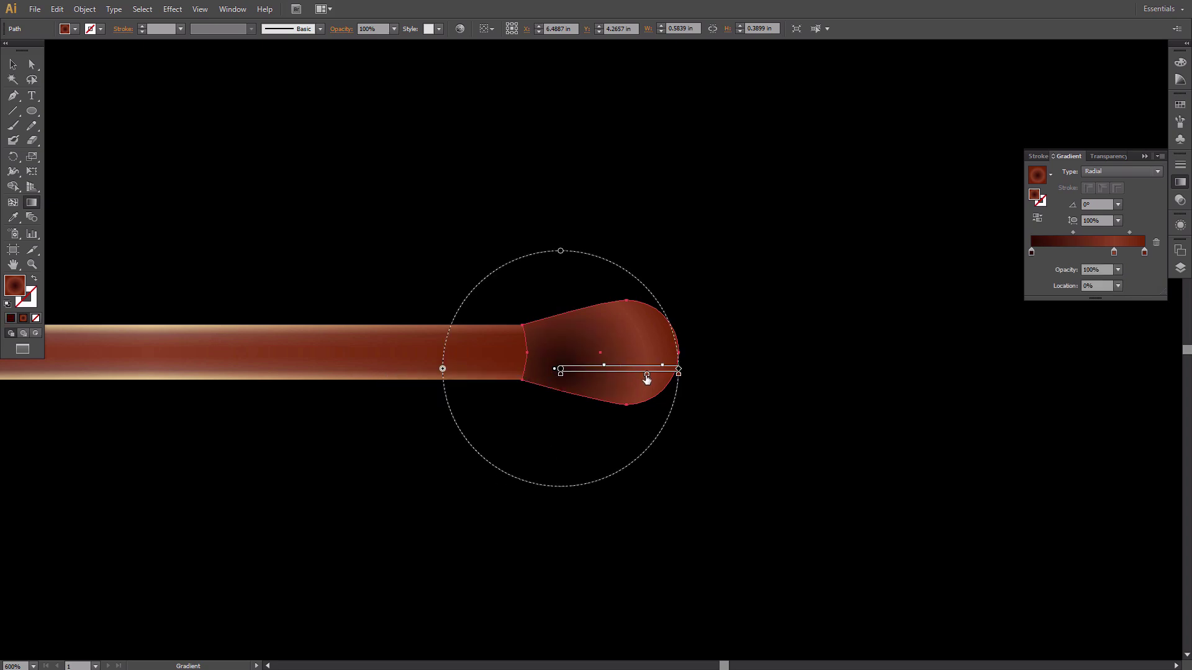
double_click(646, 376)
text(99)
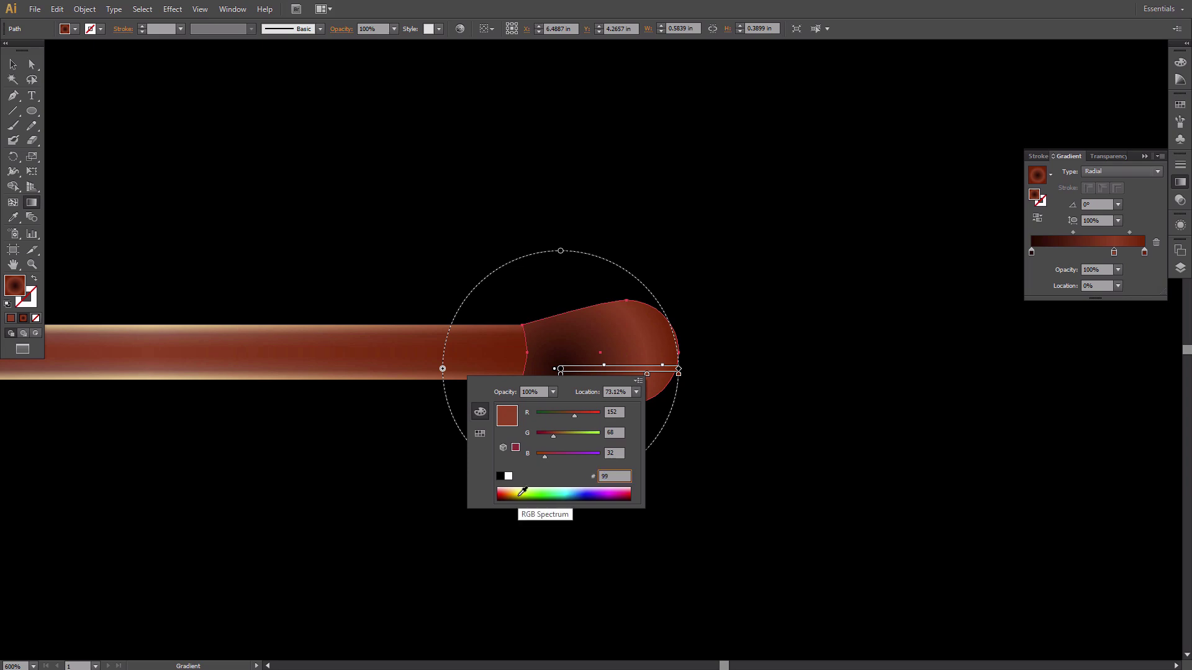
text(4521)
key(Return)
Step: Set the gradient's outer stop to hex f1ce94 and shift the midpoint between the center and middle stops outward
double_click(678, 372)
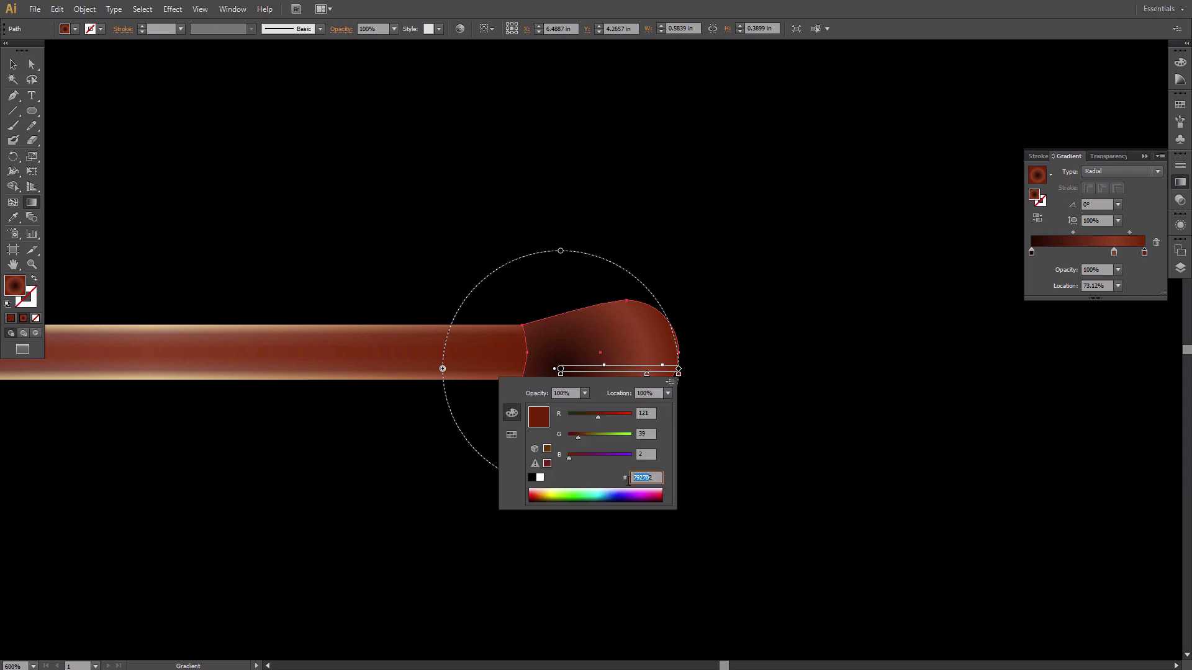
text(f1ce94)
key(Return)
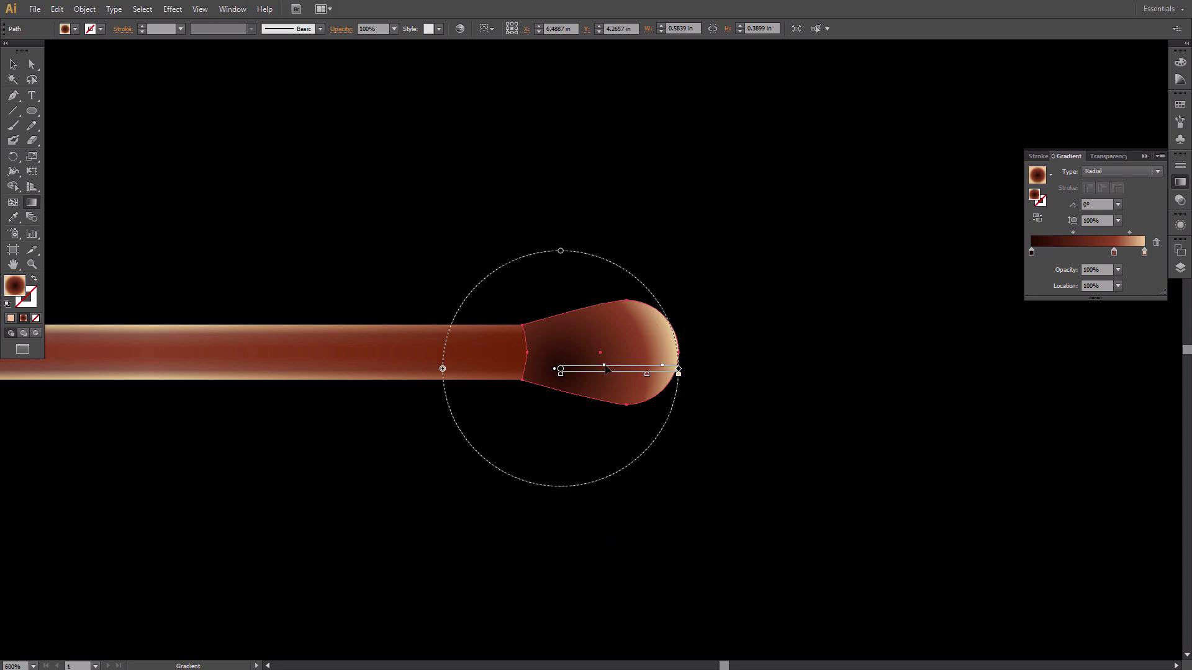
drag(605, 365, 630, 369)
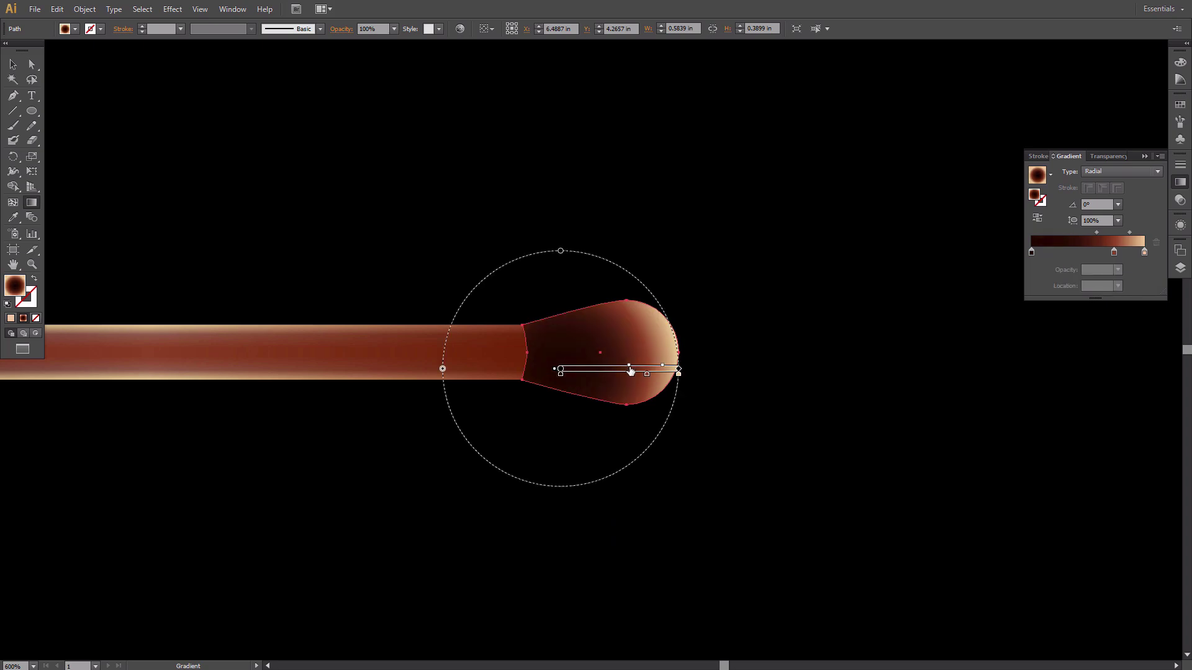
key(v)
click(888, 310)
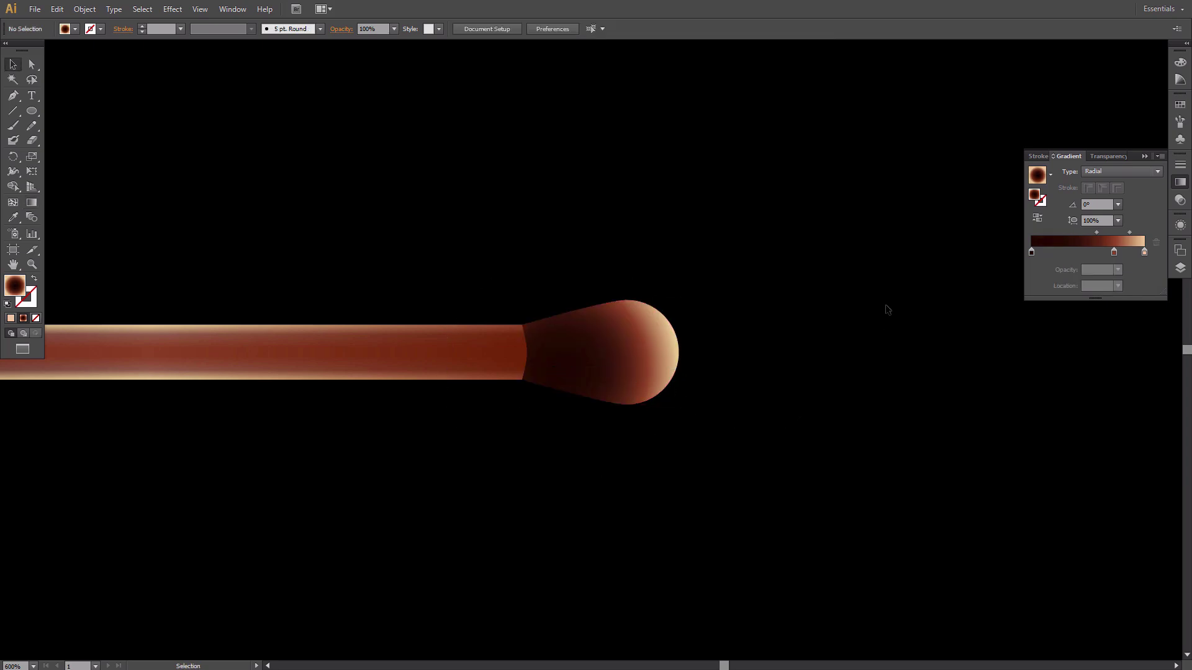
click(1144, 156)
Step: Select the match head shape and set its fill to solid hex 340900
click(660, 333)
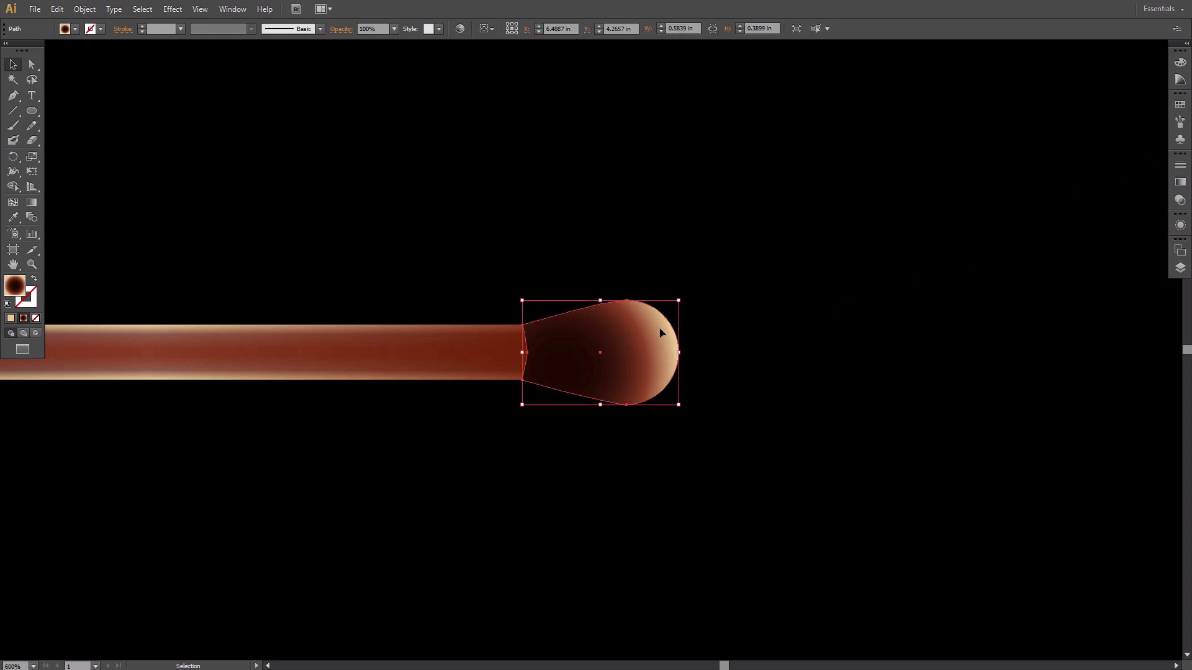
key(a)
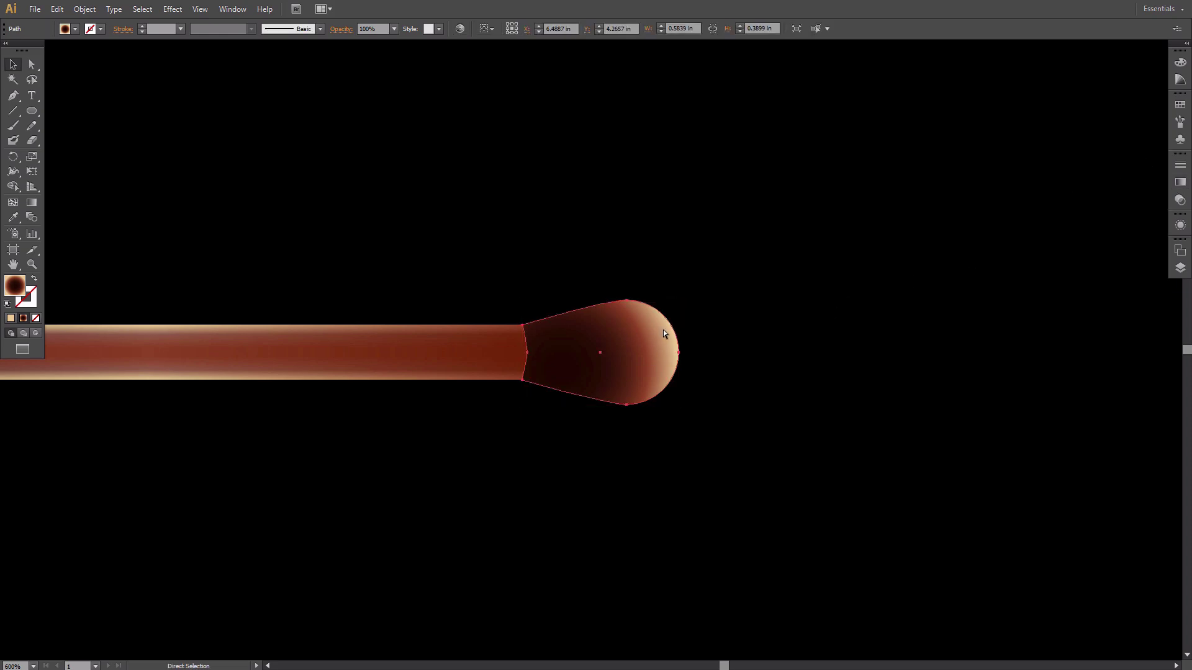
key(v)
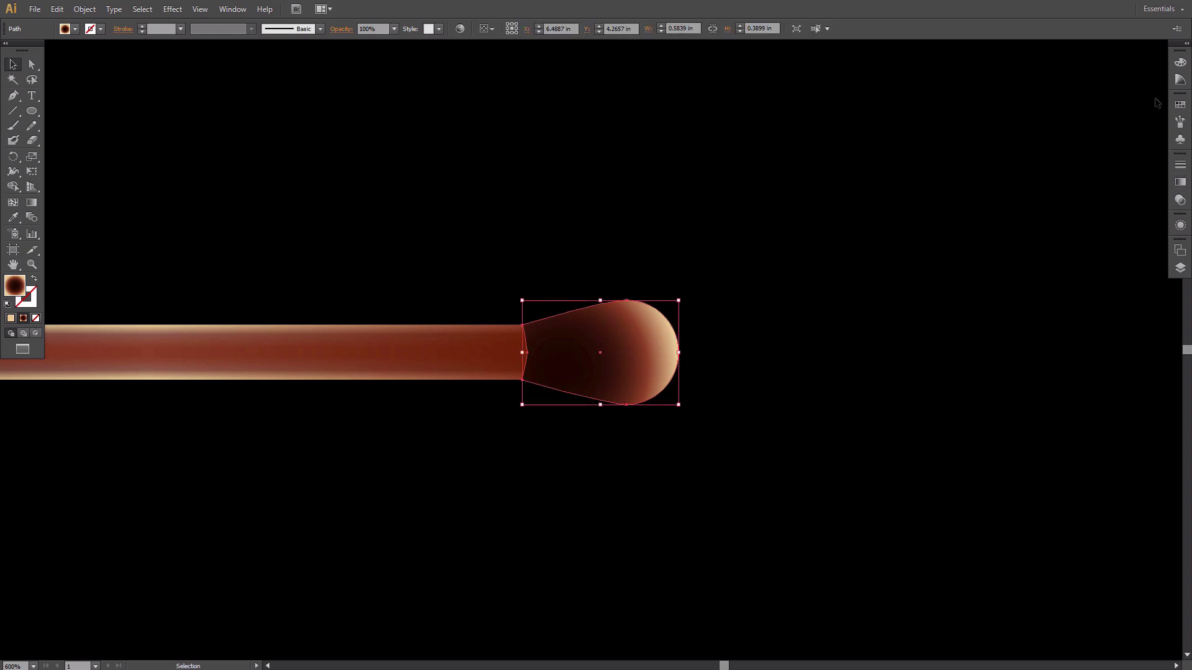
click(1180, 62)
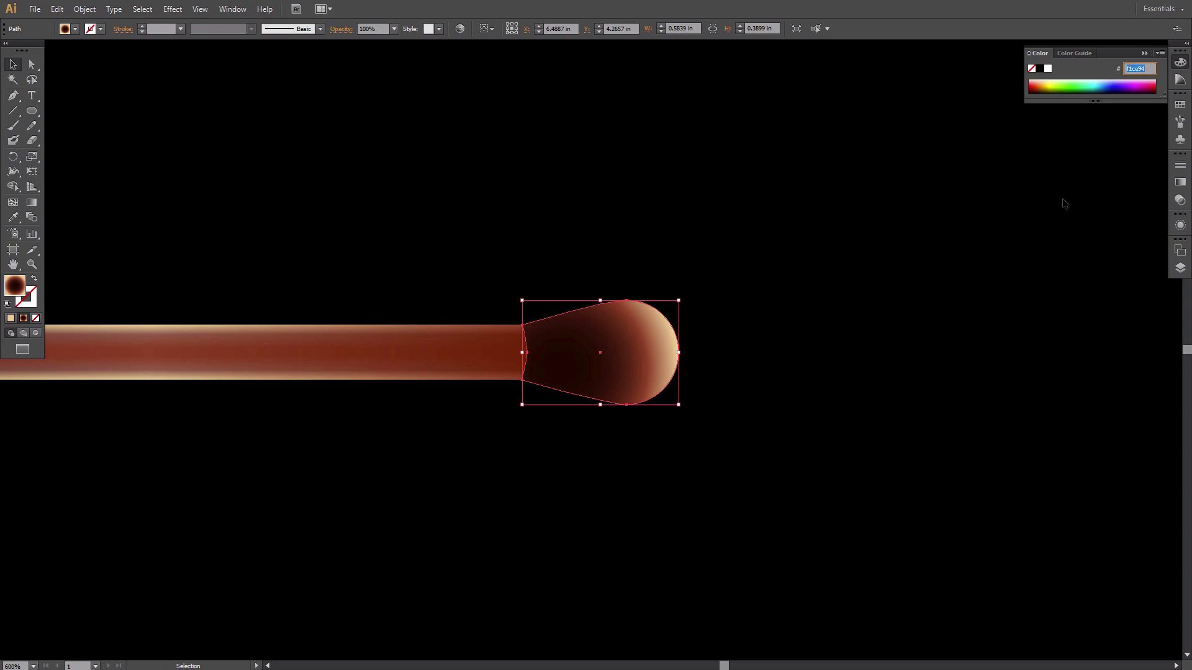
text(340900)
key(Return)
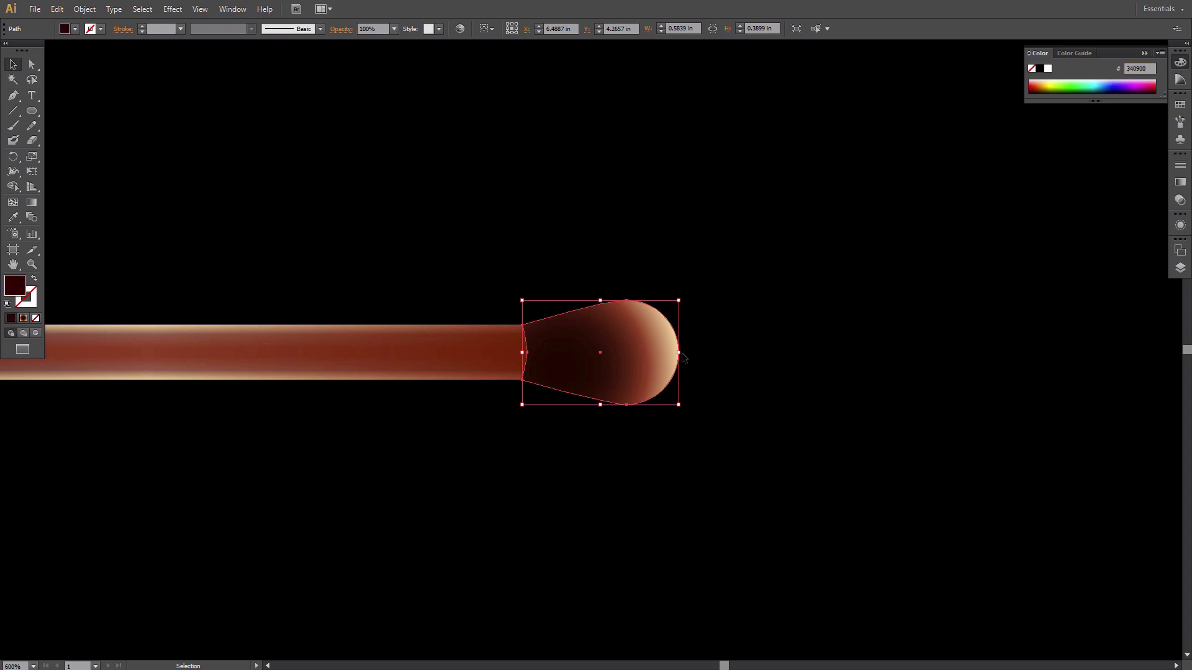
Step: Shift the solid dark match head shape slightly toward the stick so it shows as a rim around the head's base
key(alt+Left)
key(alt+Left)
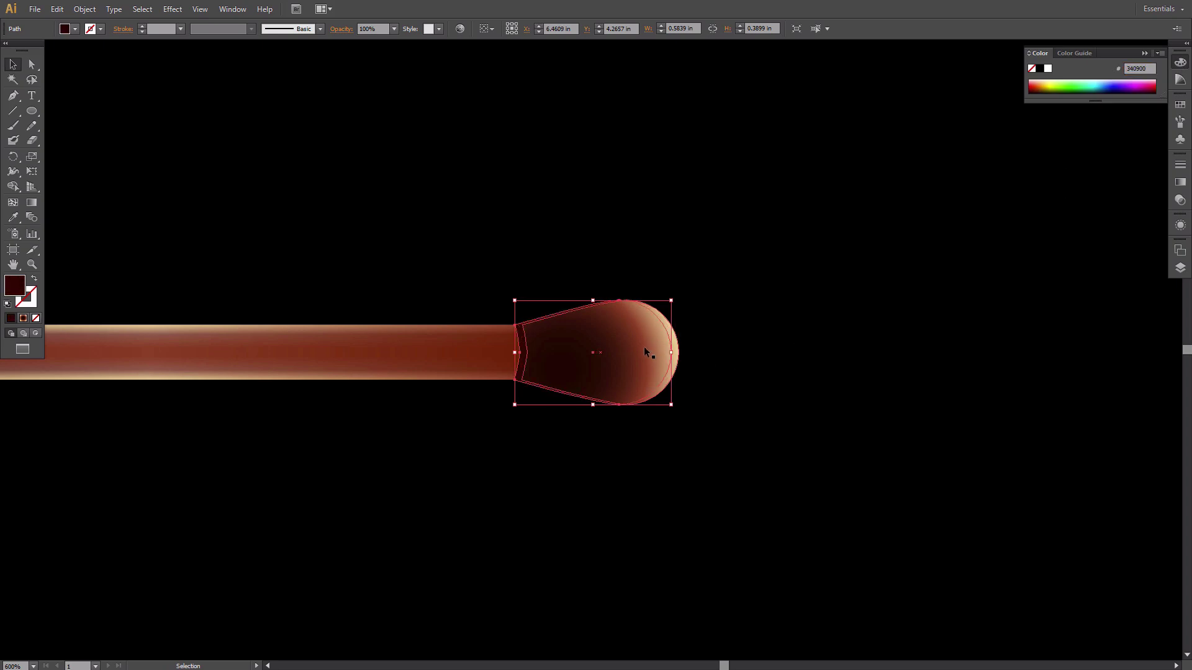
click(751, 358)
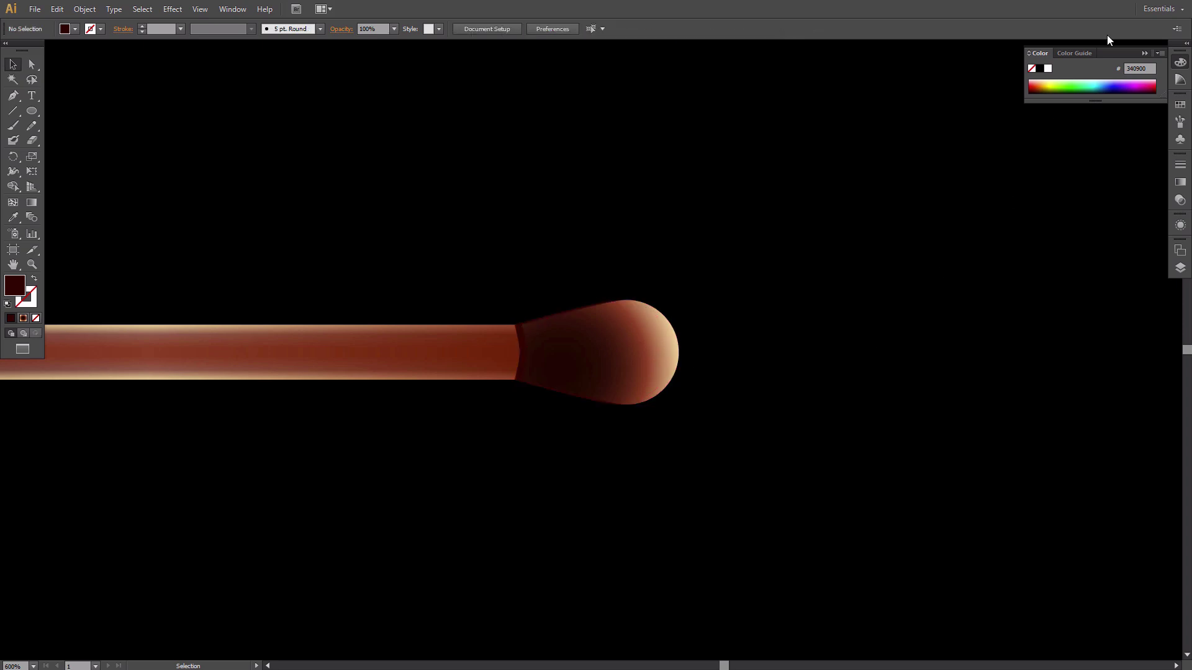
click(1144, 55)
Step: Draw a tapered dark shadow shape with the Pen tool along the lower part of the stick, ending at the match head
key(p)
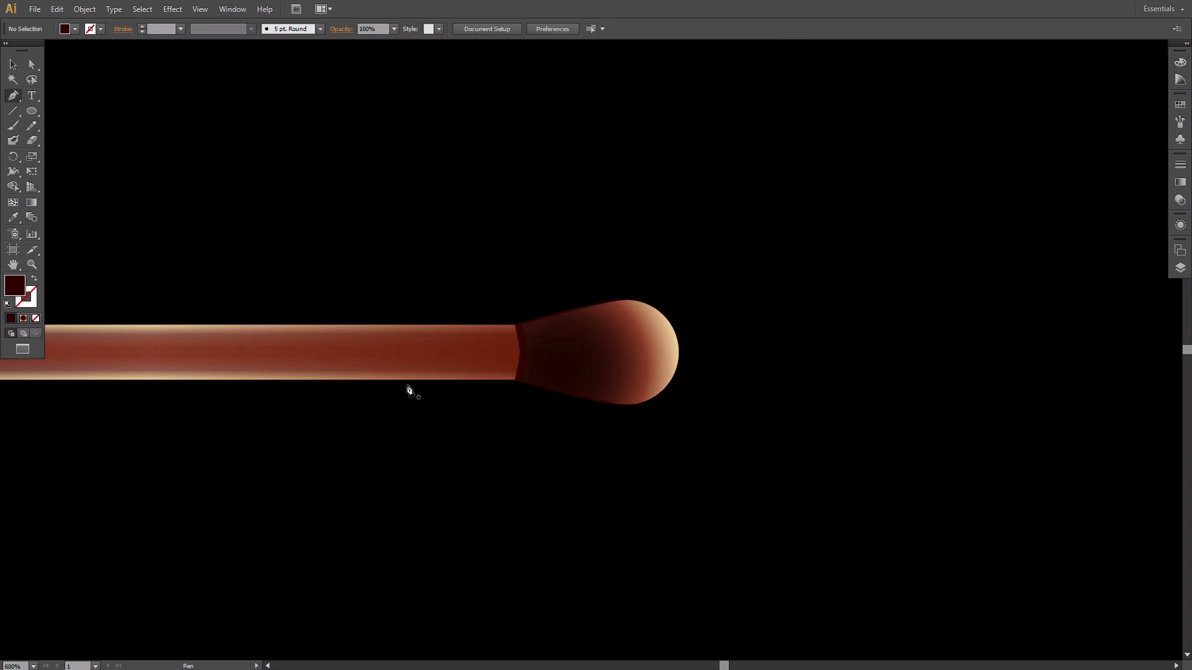
click(378, 371)
click(521, 370)
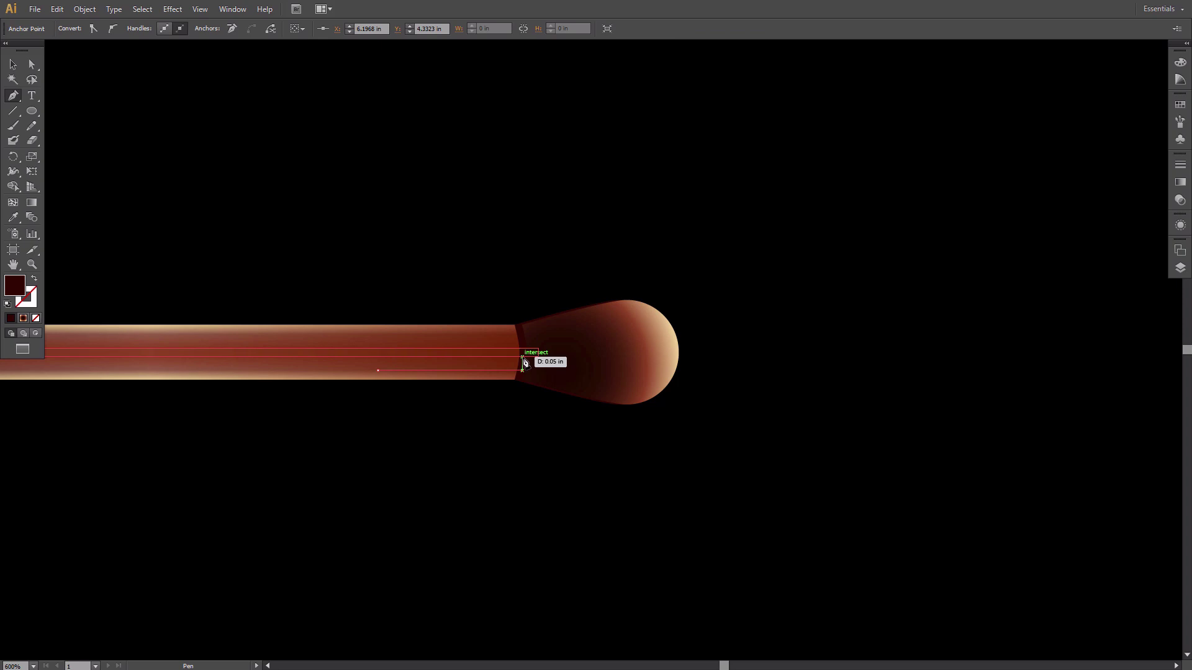
click(521, 357)
click(455, 356)
drag(378, 370, 363, 373)
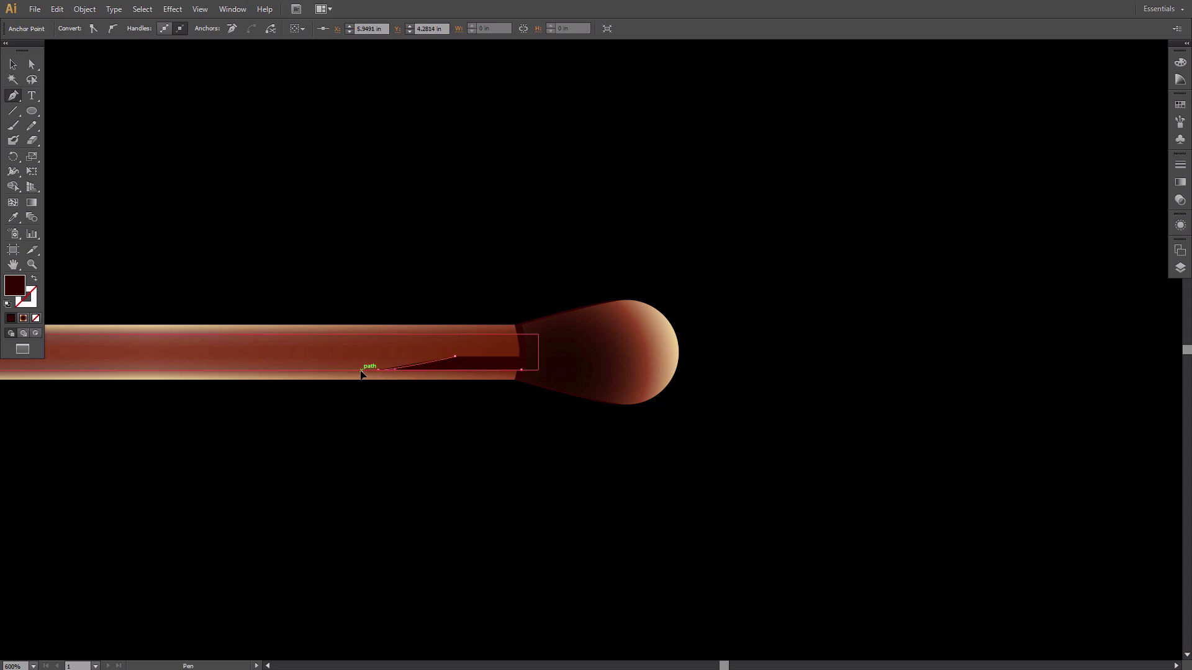
ctrl+click(437, 406)
Step: Draw a small dark shape with a curved lower edge on the stick's upper edge, just beside the match head
click(467, 326)
click(514, 326)
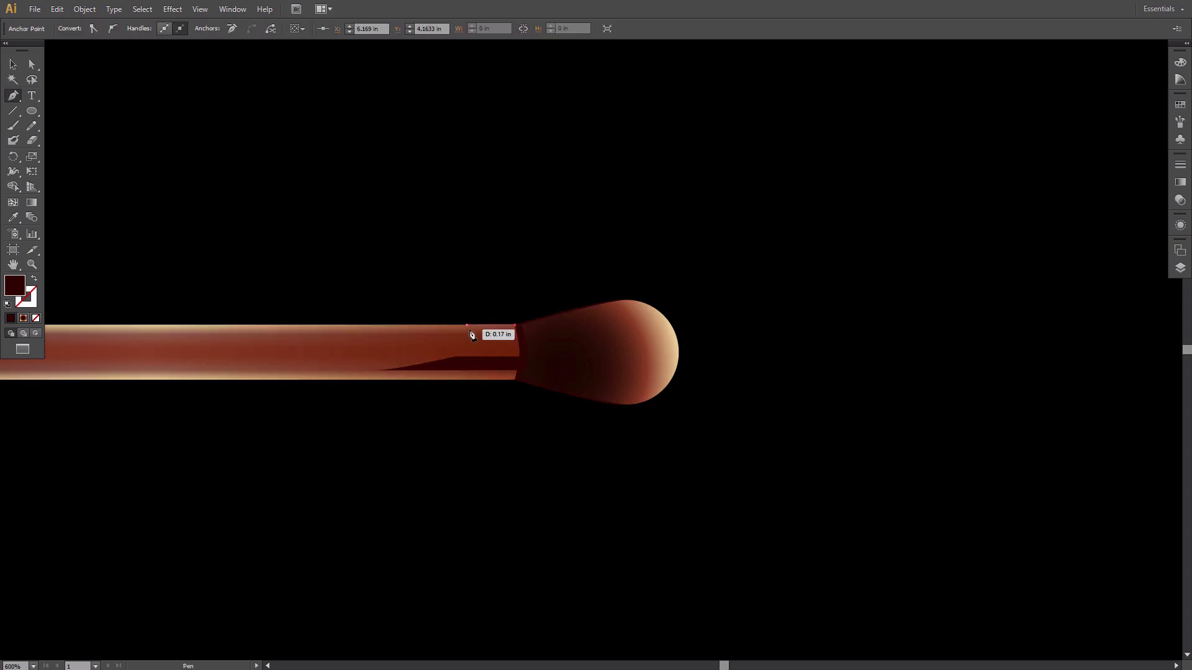
drag(466, 325, 447, 301)
key(v)
click(509, 280)
Step: Apply a linear gradient to the lower tapered shadow and set its first stop to hex 421518
click(497, 366)
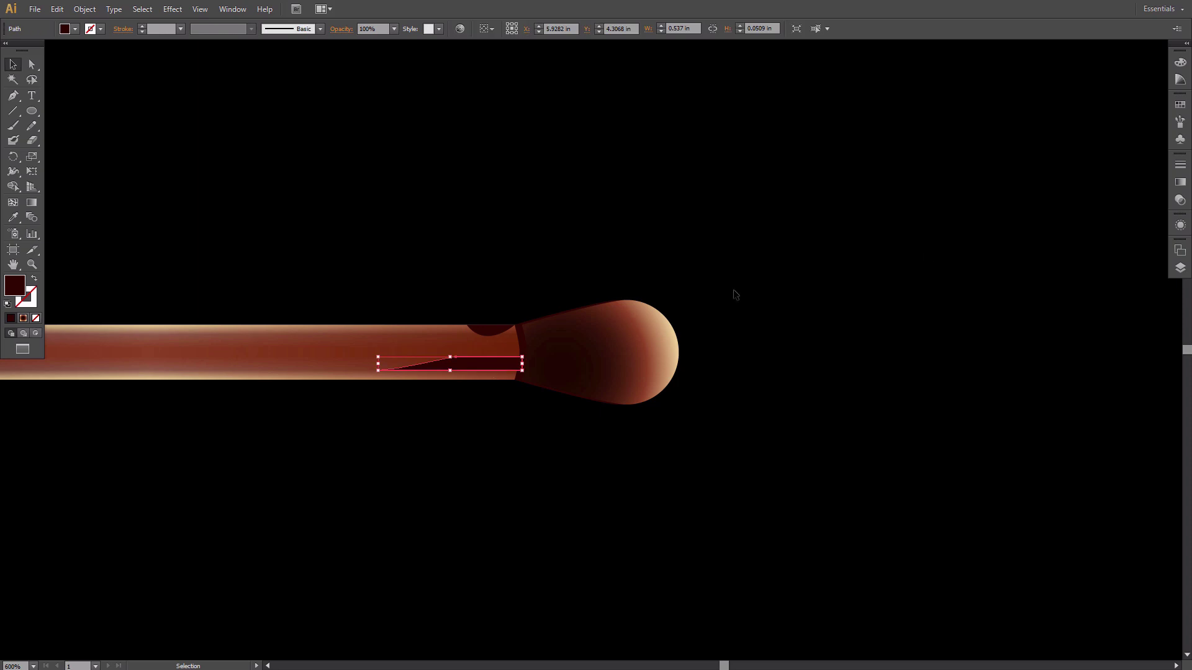
click(1180, 182)
click(1098, 185)
double_click(1031, 252)
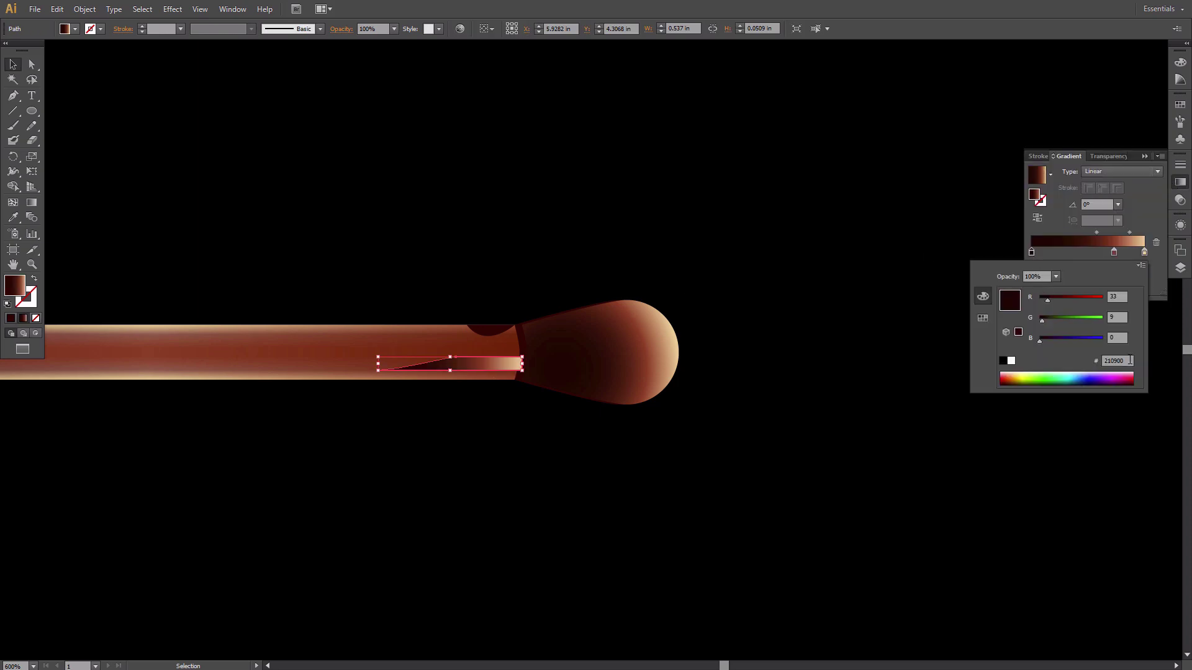
drag(1130, 361, 1040, 364)
text(421518)
key(Return)
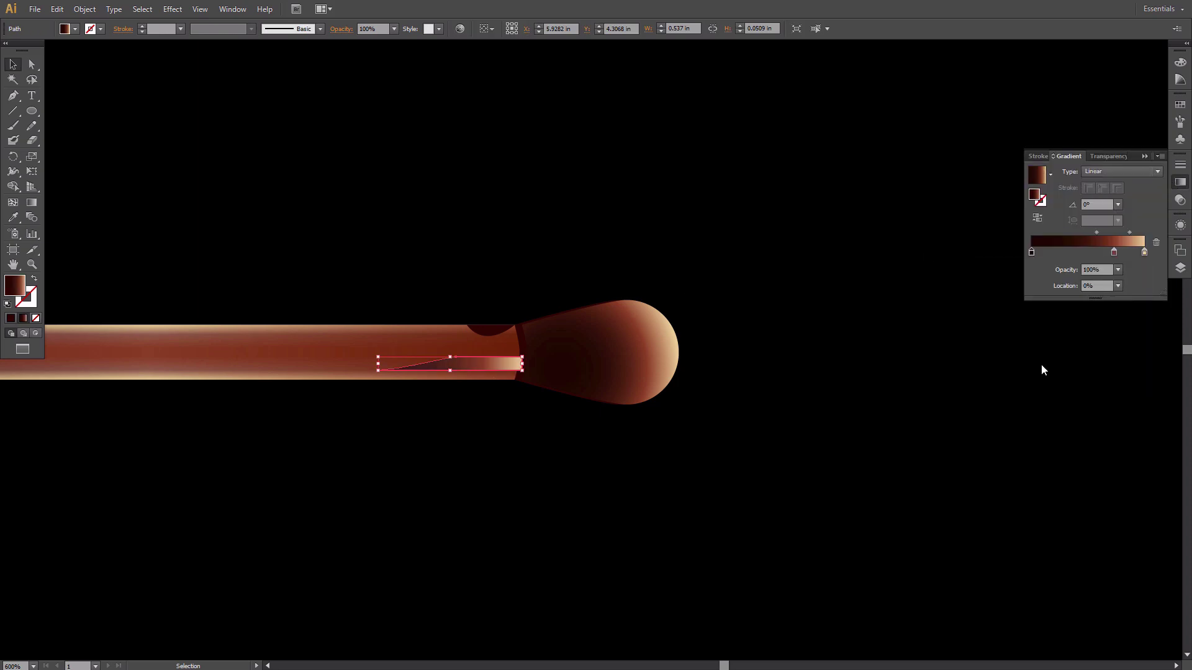
Step: Remove the gradient's middle stop, set the end stop to very dark red, and give the upper curved shape the same gradient
click(1113, 252)
click(1155, 242)
double_click(1144, 252)
drag(1129, 361, 1070, 429)
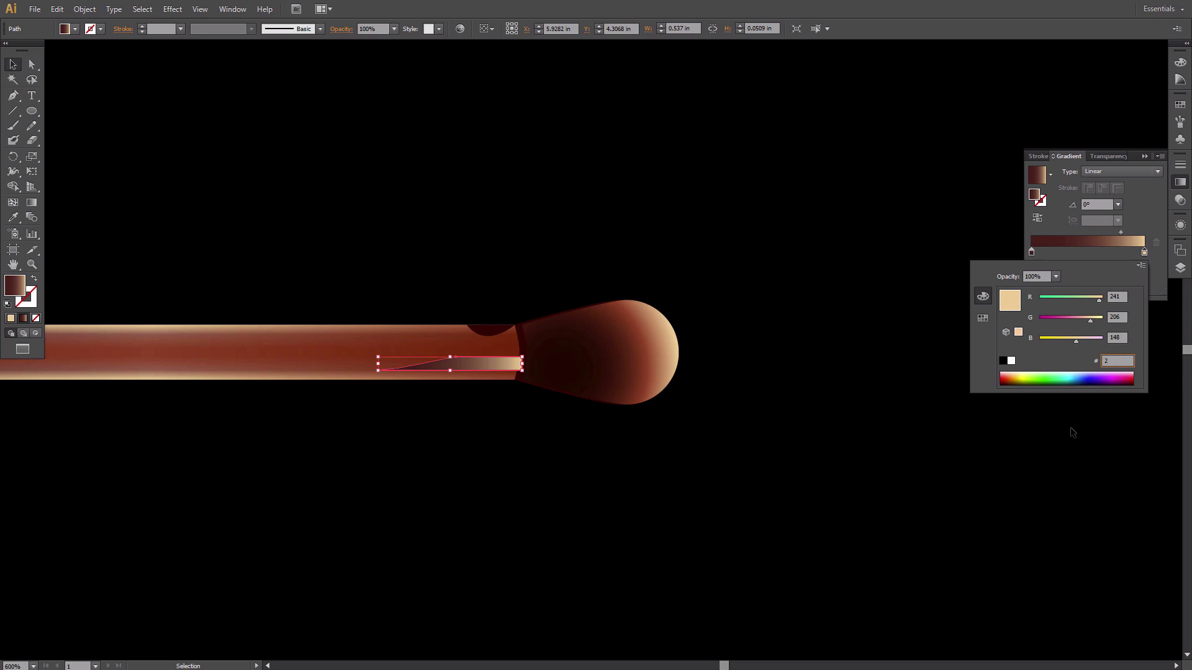
text(24070)
key(Return)
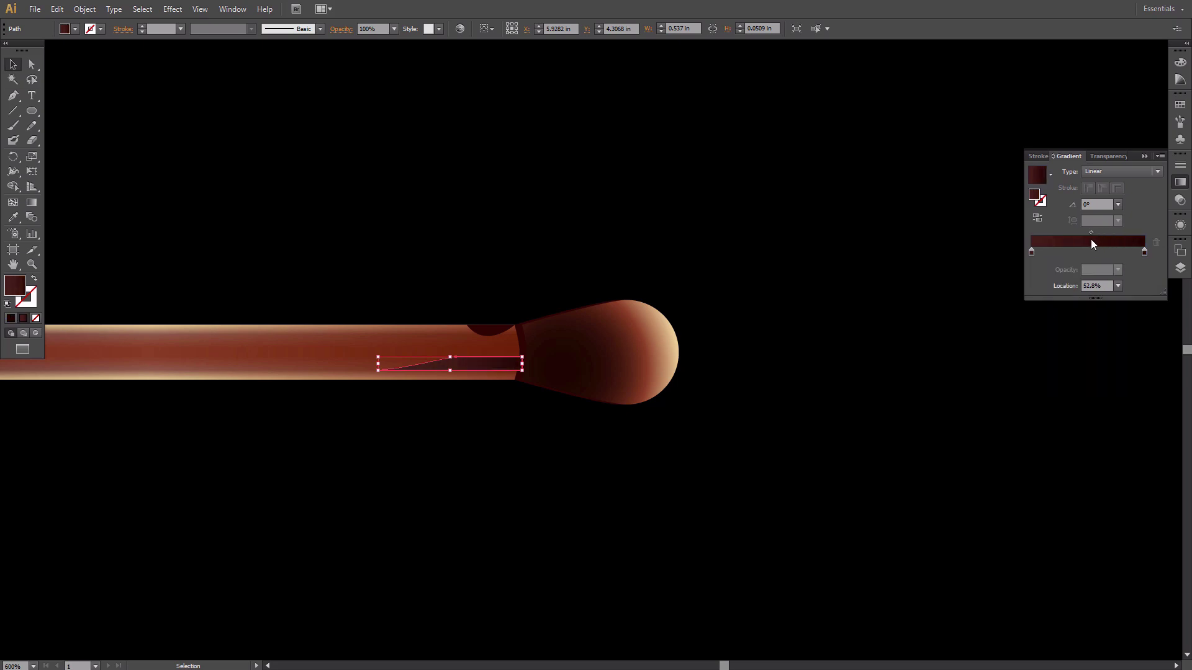
click(490, 335)
click(557, 245)
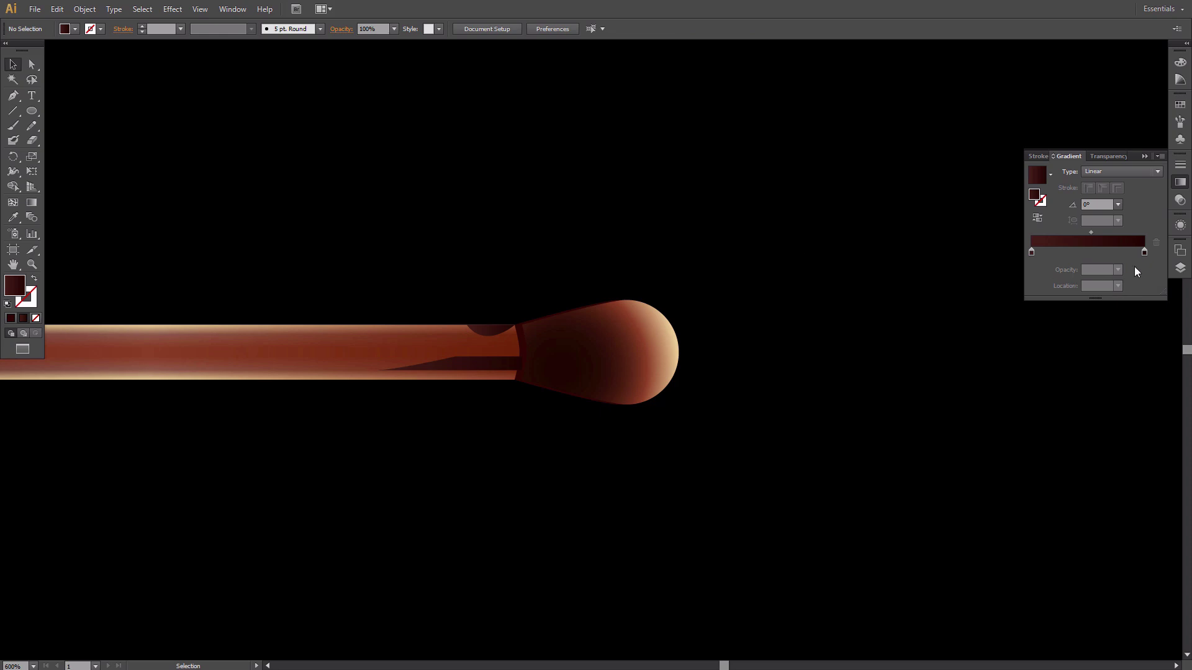
Step: Move the two shadow paths in Layer 2 below both match head paths, directly above the Blend
click(1179, 268)
click(1057, 258)
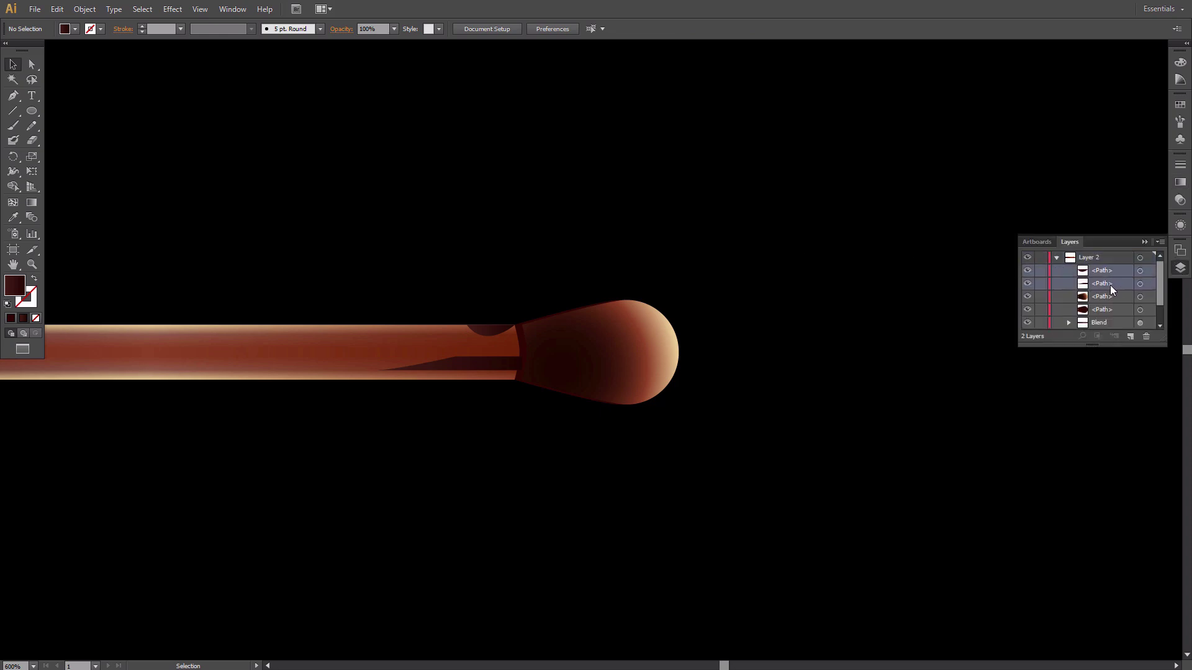
drag(1110, 284, 1105, 315)
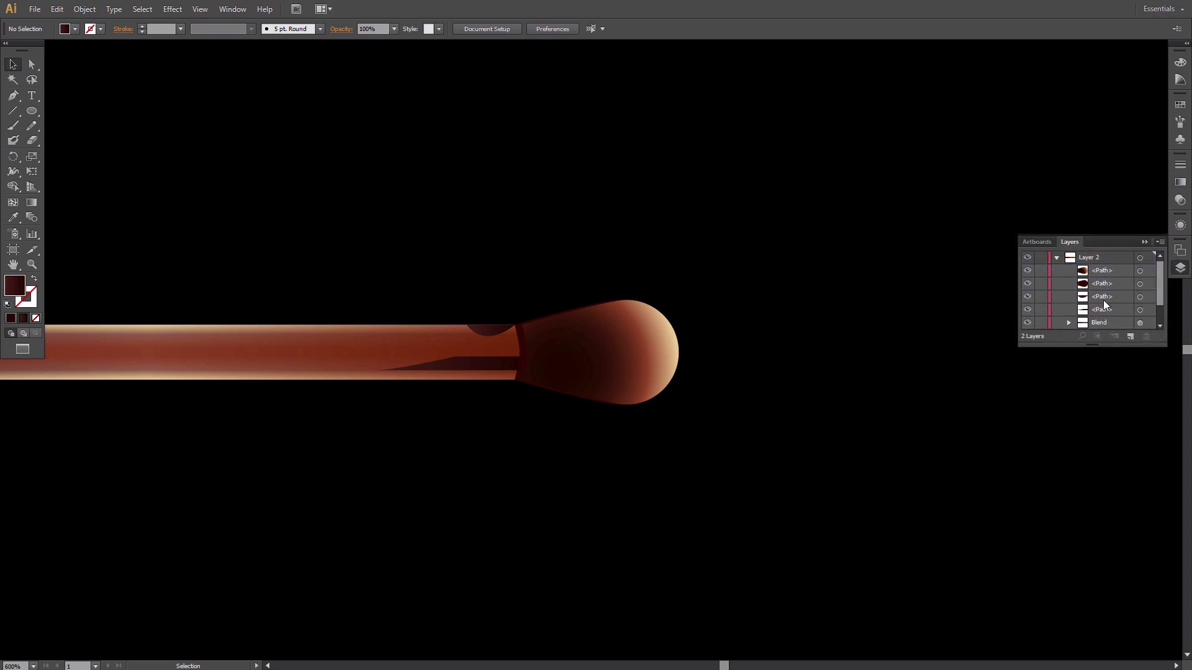
click(1058, 258)
click(1142, 242)
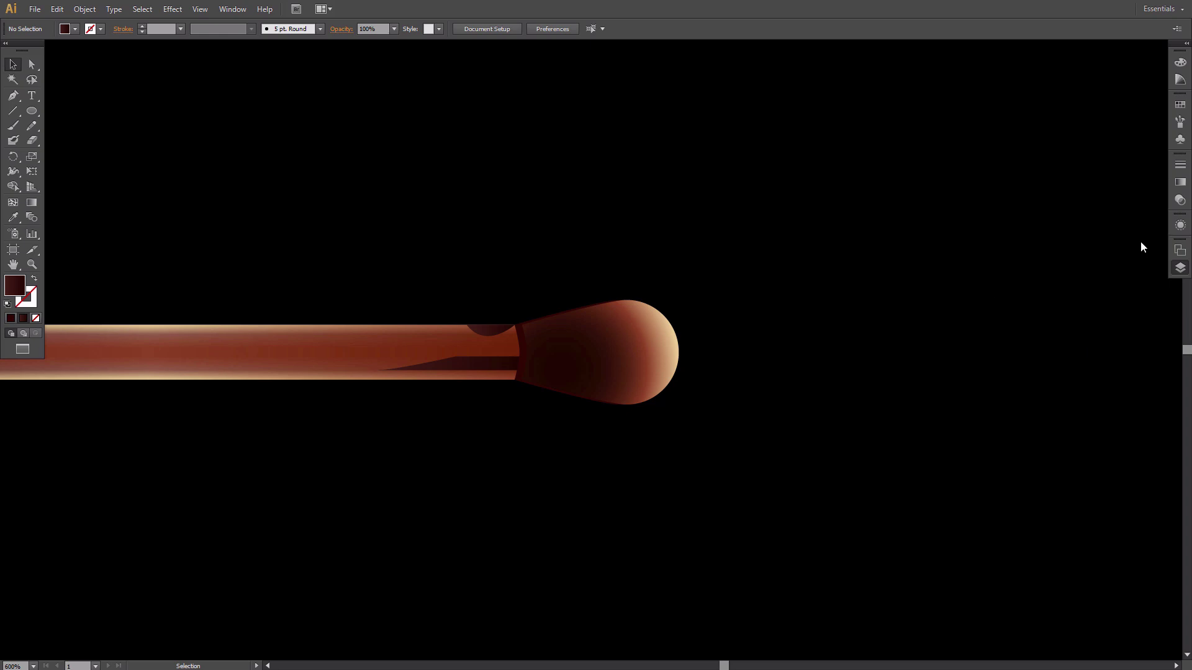
Step: Draw an ellipse about 0.038 by 0.028 in on the head's rounded end and fill it with tan sampled from the head
key(z)
click(633, 358)
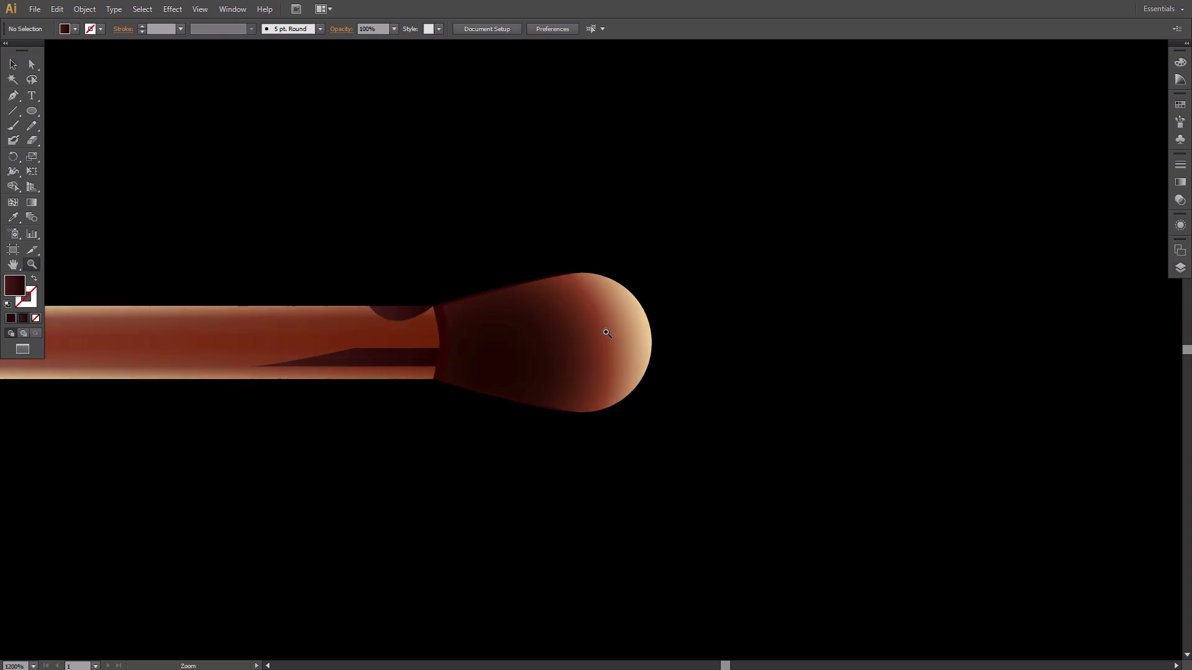
click(607, 331)
click(542, 353)
drag(641, 375, 656, 360)
key(l)
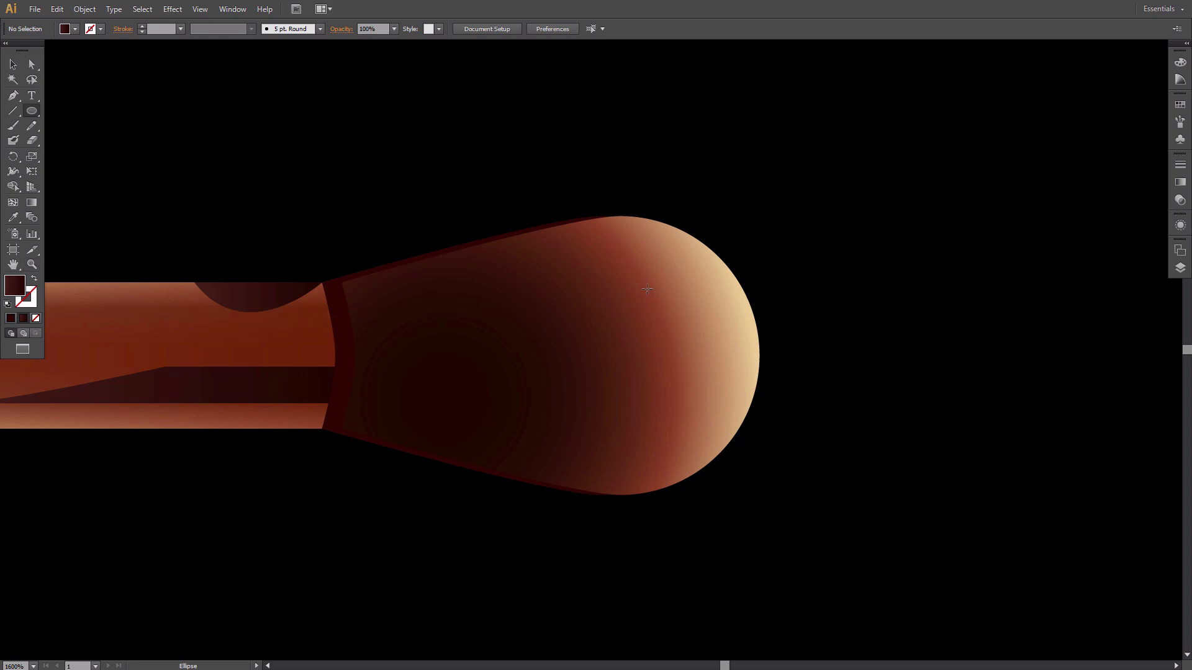
drag(641, 261, 669, 280)
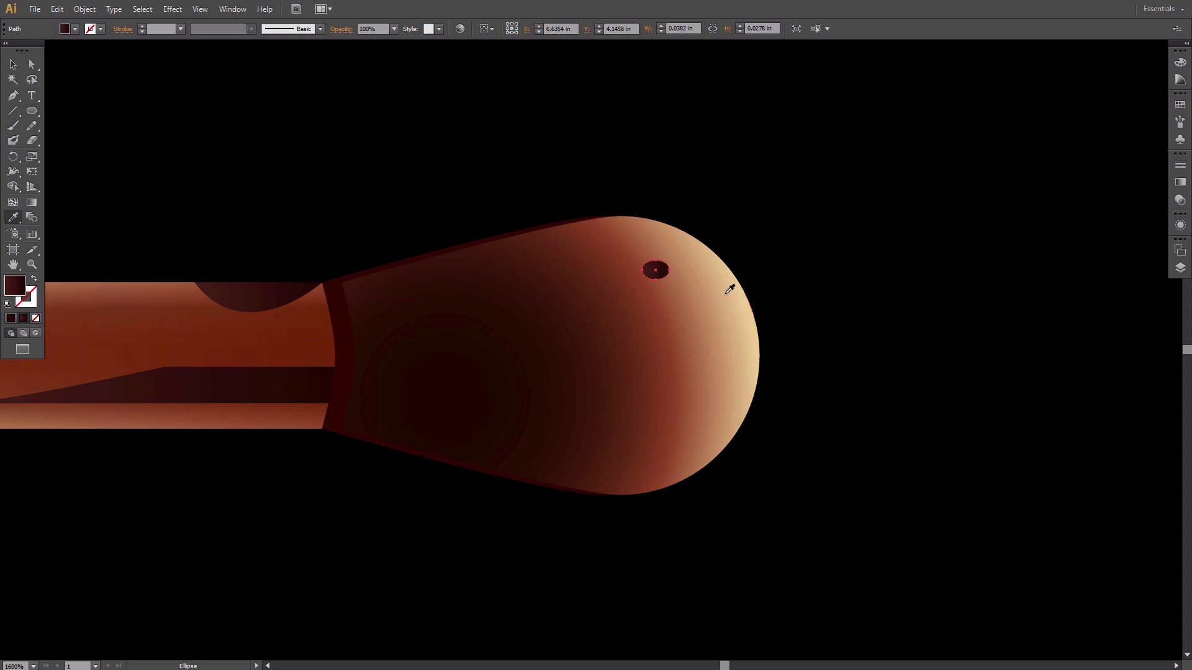
key(i)
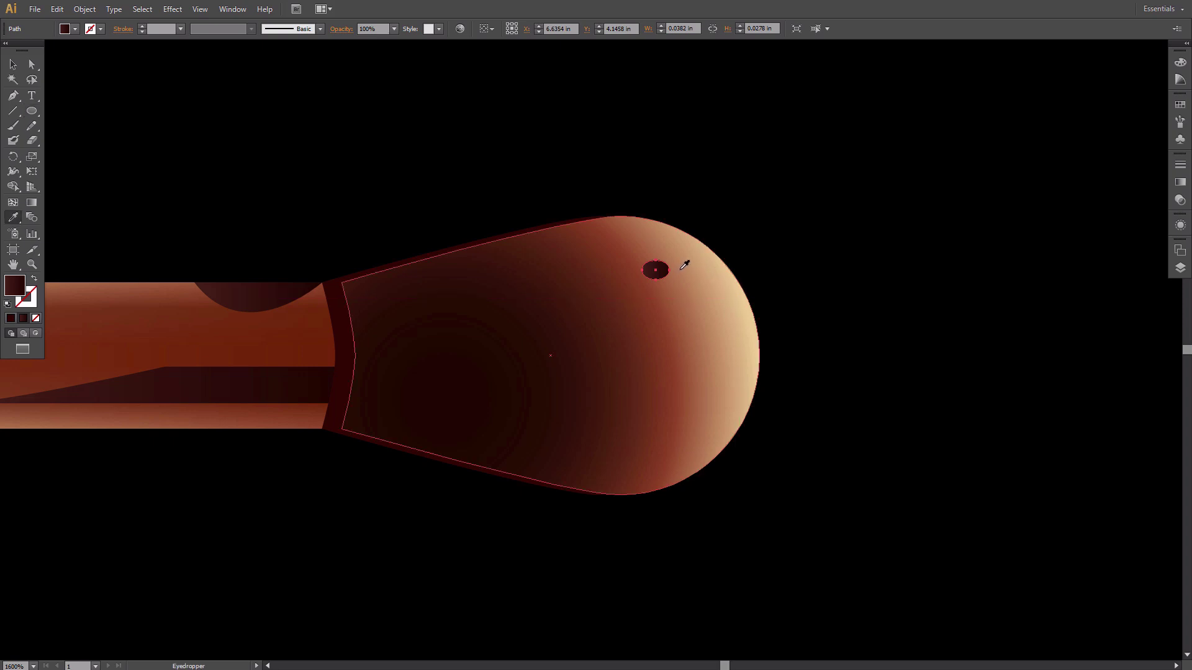
click(686, 267)
key(v)
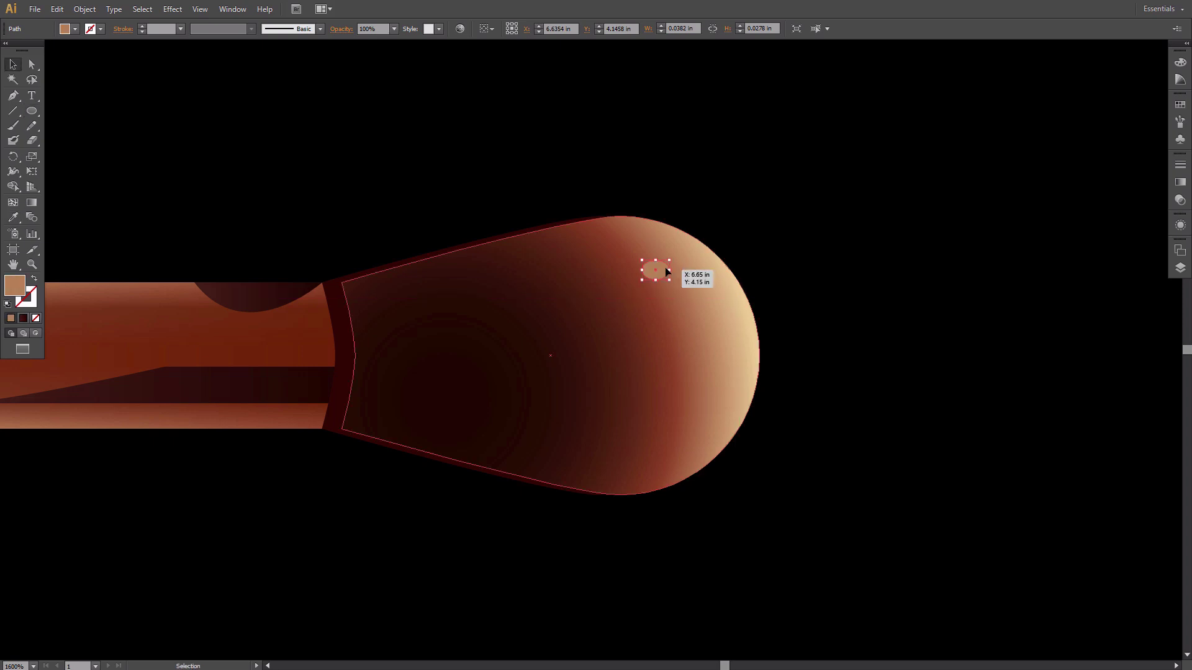
Step: Add a smaller concentric ellipse about 0.023 by 0.017 in, filled with dark red sampled from the rim shape behind the head
drag(671, 261, 666, 263)
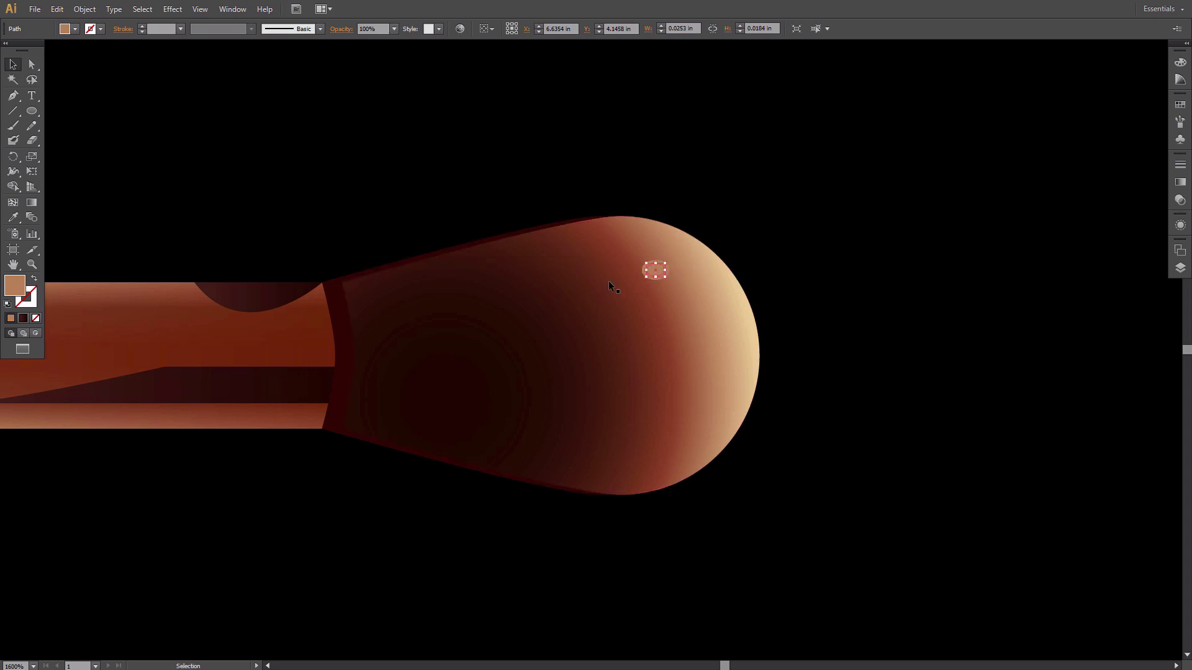
key(i)
click(343, 304)
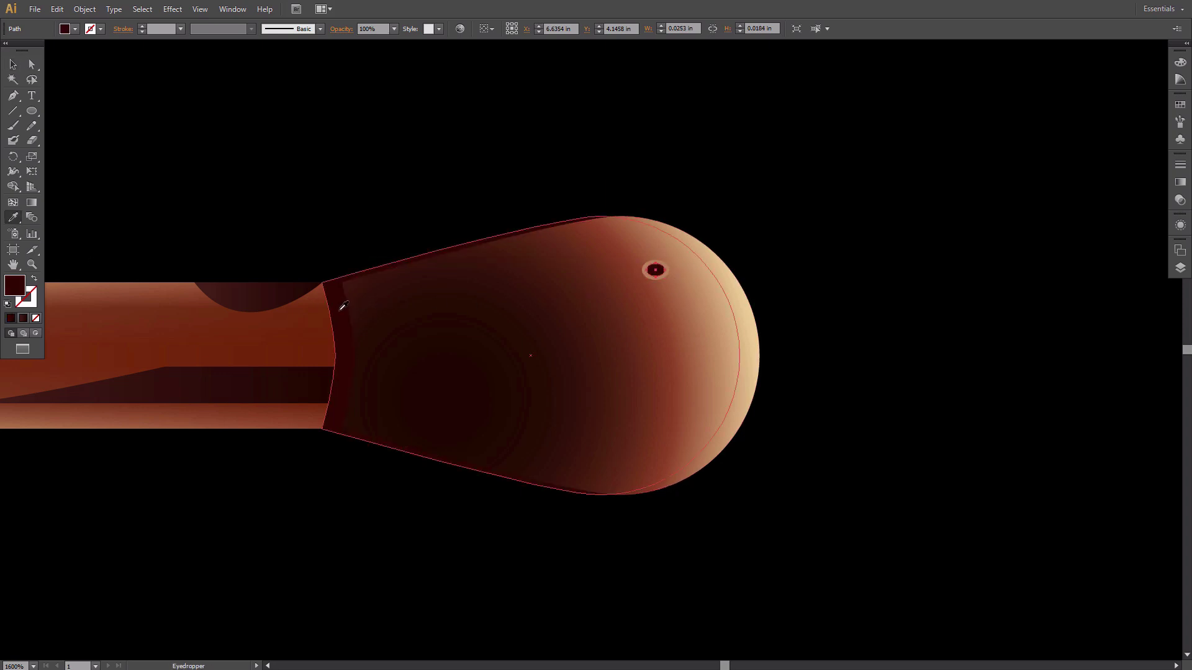
key(v)
key(ctrl+plus)
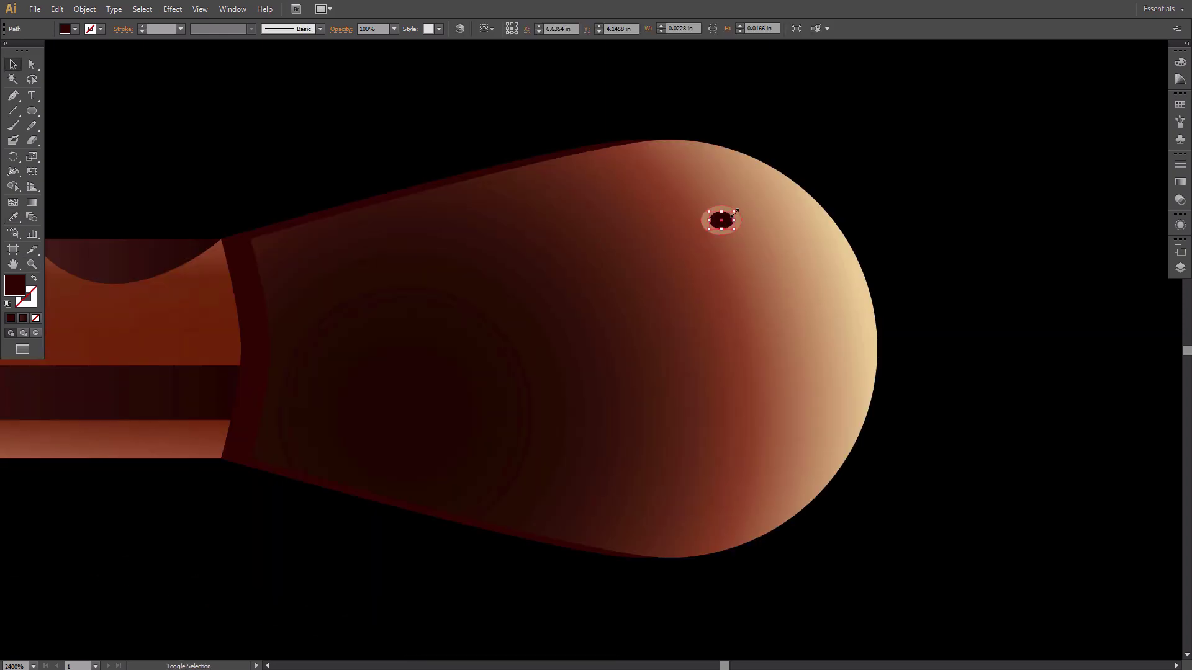
Step: Scatter copies of the two-ellipse pore across the whole match head, matching their outer rings to the surrounding shading
shift+click(730, 225)
drag(730, 224, 667, 274)
drag(601, 363, 568, 394)
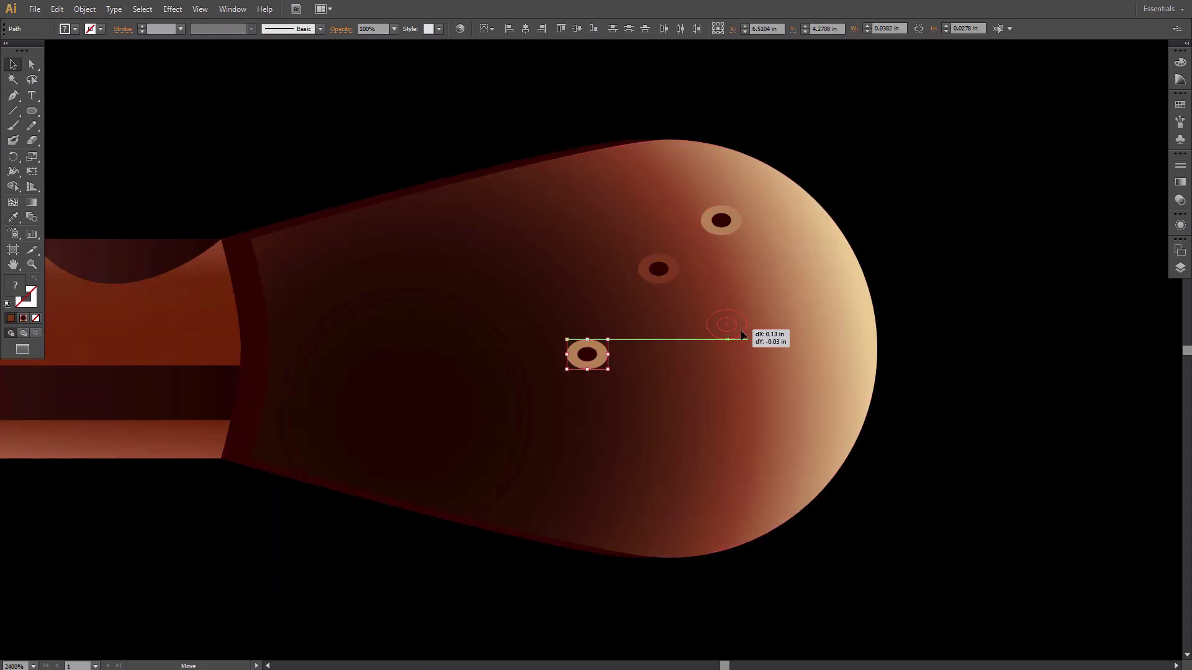
key(ctrl+v)
key(ctrl+v)
shift+click(686, 412)
key(ctrl+v)
click(662, 348)
key(ctrl+v)
key(ctrl+v)
key(ctrl+v)
click(547, 306)
key(ctrl+v)
shift+click(641, 451)
drag(604, 355, 550, 236)
key(ctrl+v)
shift+click(558, 233)
click(504, 310)
shift+click(551, 394)
Step: Lock Layer 2 and create a new Layer 3 placed between Layer 2 and Layer 1
alt+click(814, 365)
alt+click(814, 365)
alt+click(745, 367)
drag(596, 366, 806, 444)
alt+click(661, 434)
alt+click(626, 363)
drag(595, 330, 614, 380)
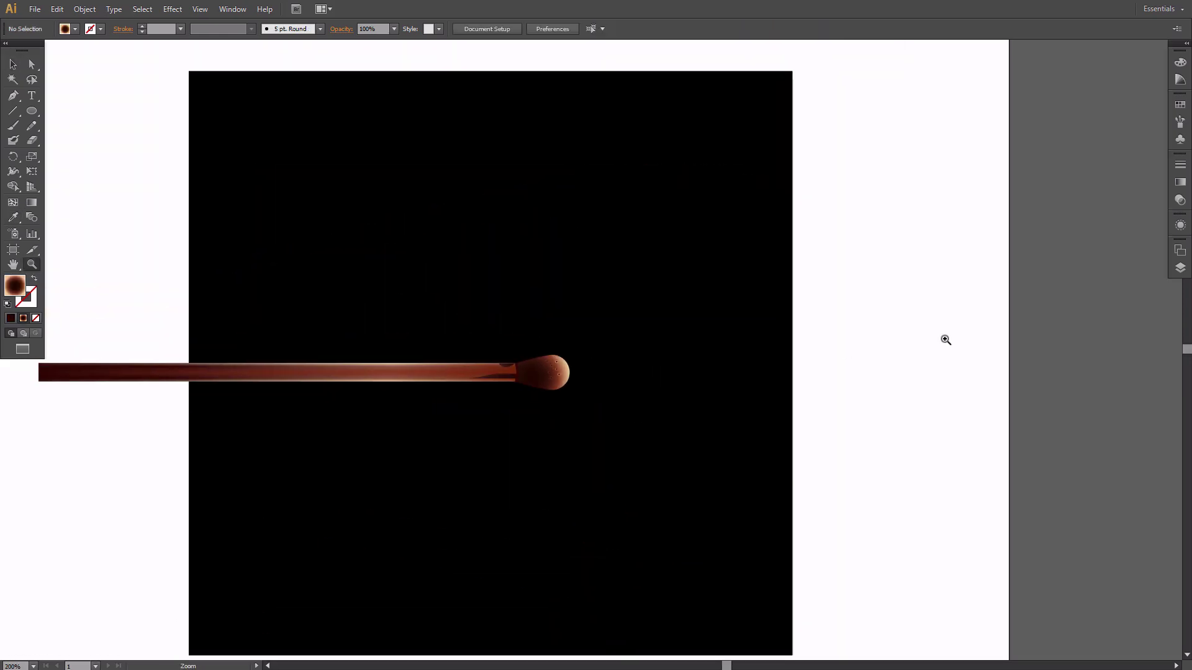
click(1179, 268)
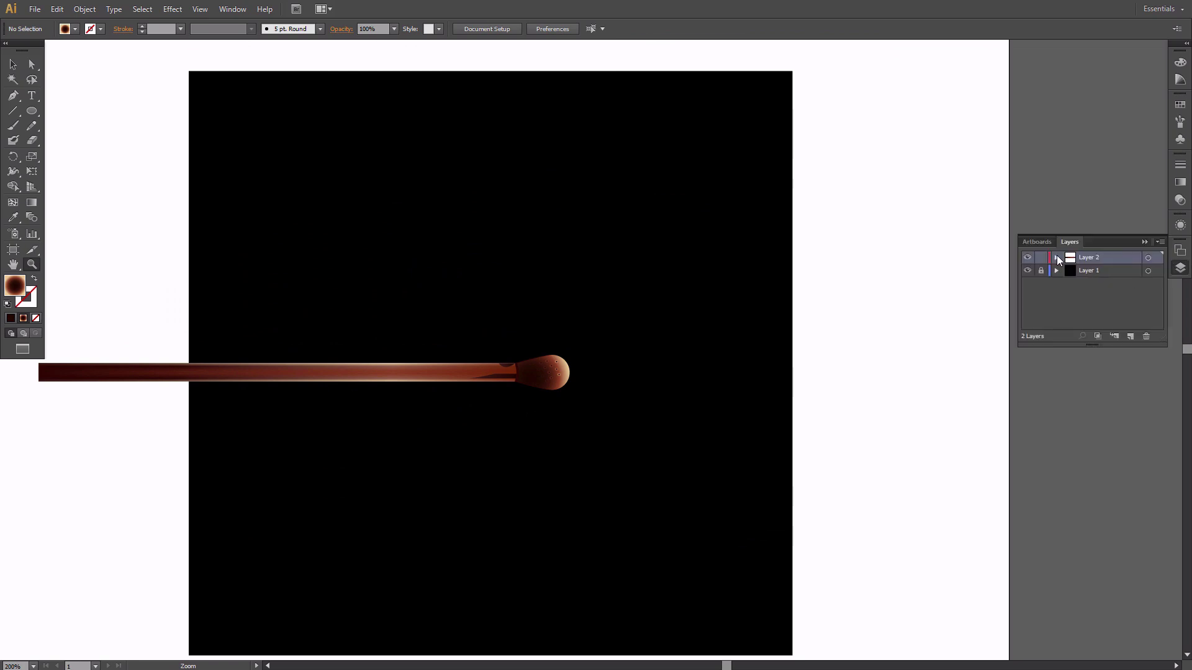
click(1130, 336)
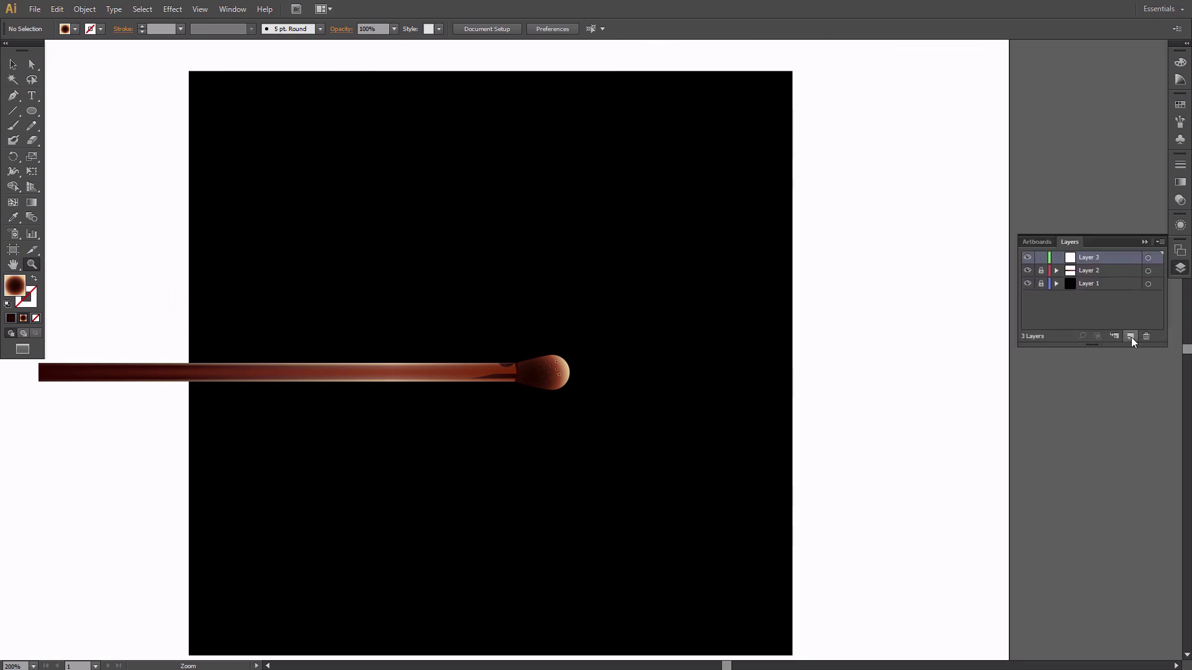
drag(1110, 263, 1108, 280)
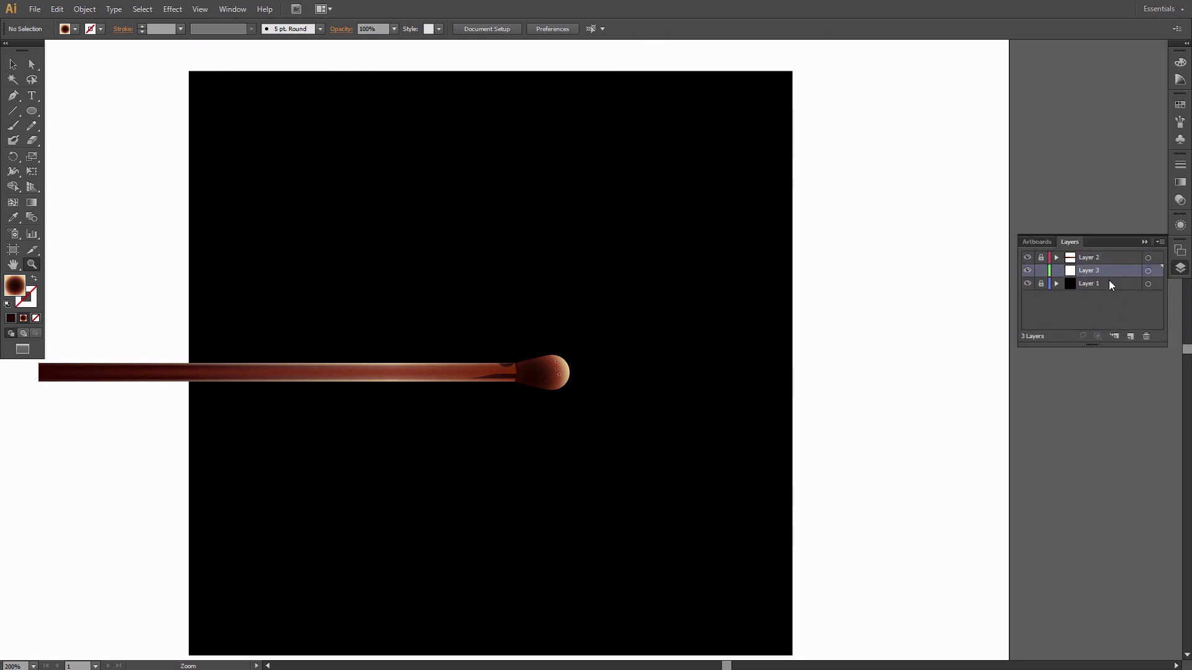
click(1143, 241)
Step: Draw a circle about 1.49 in wide centered on the match head and fill it with hex e20612
key(l)
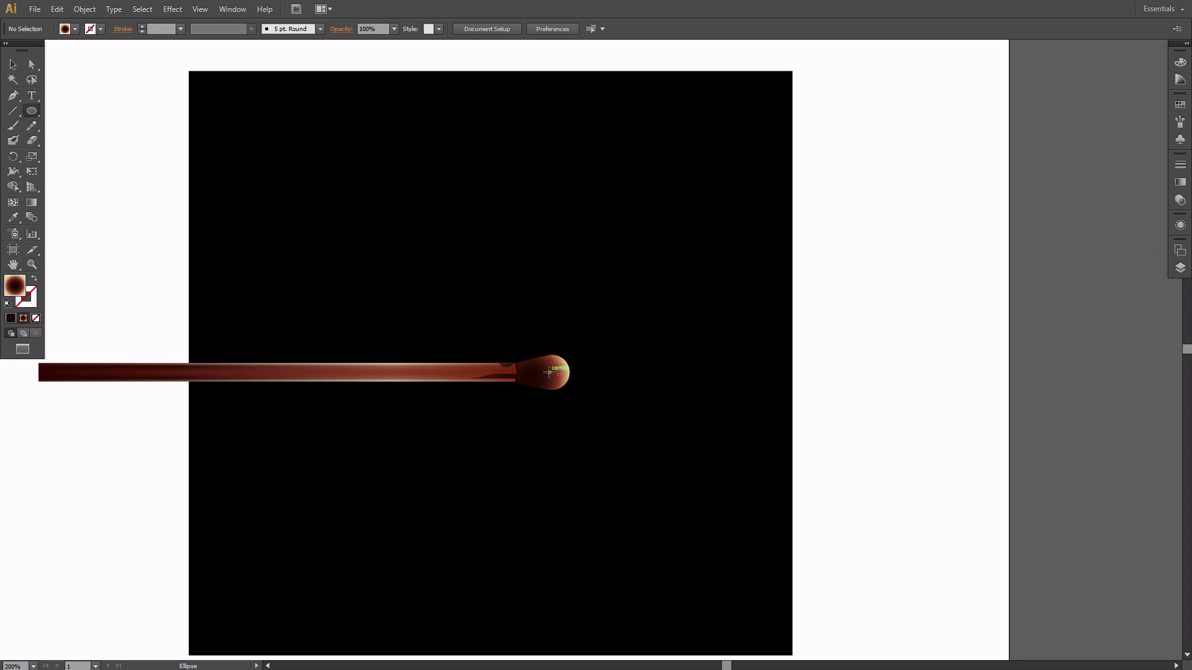
mouse_move(549, 373)
mouse_down()
mouse_move(623, 420)
mouse_move(615, 429)
mouse_up()
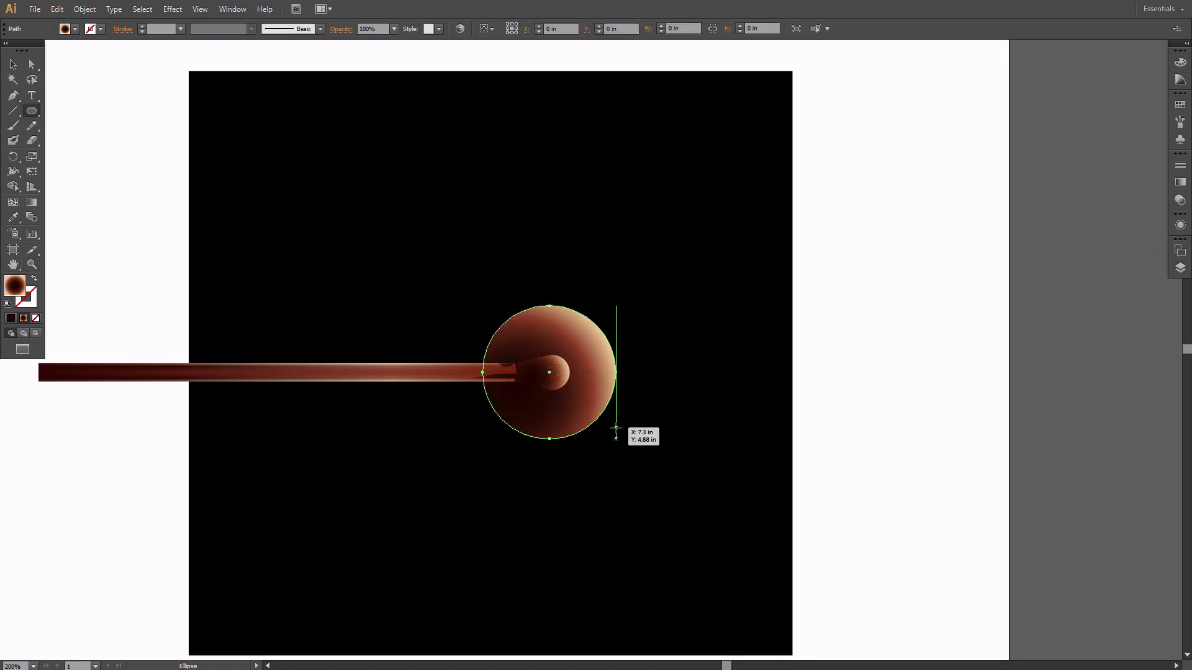
click(1180, 62)
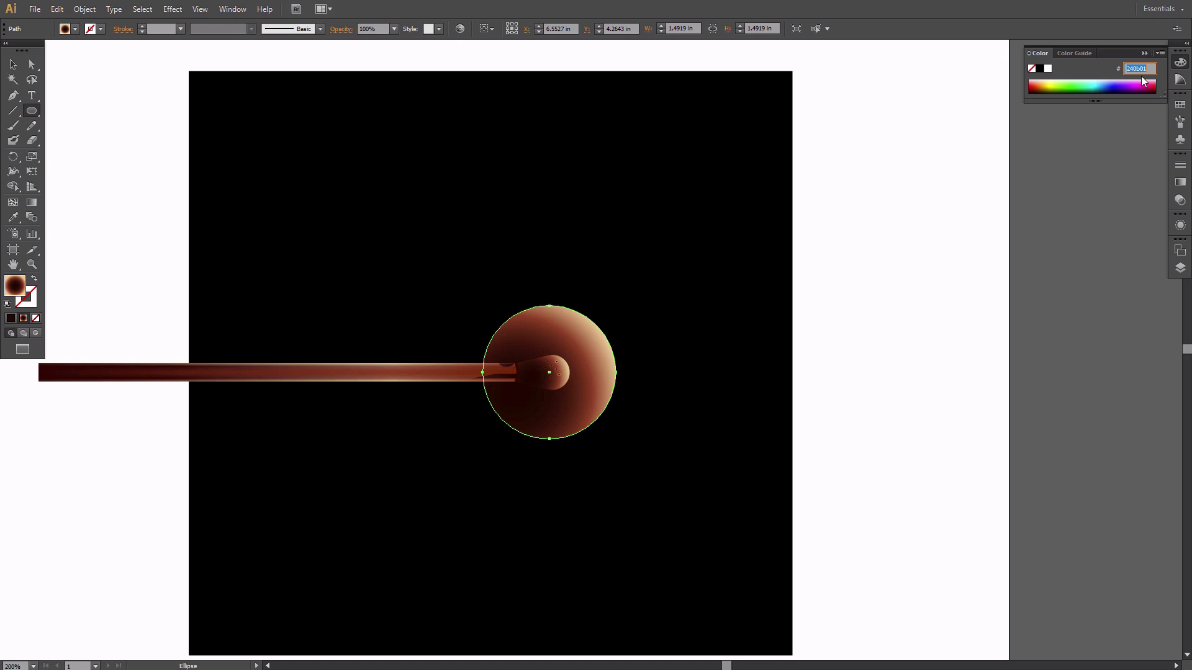
key(Return)
key(v)
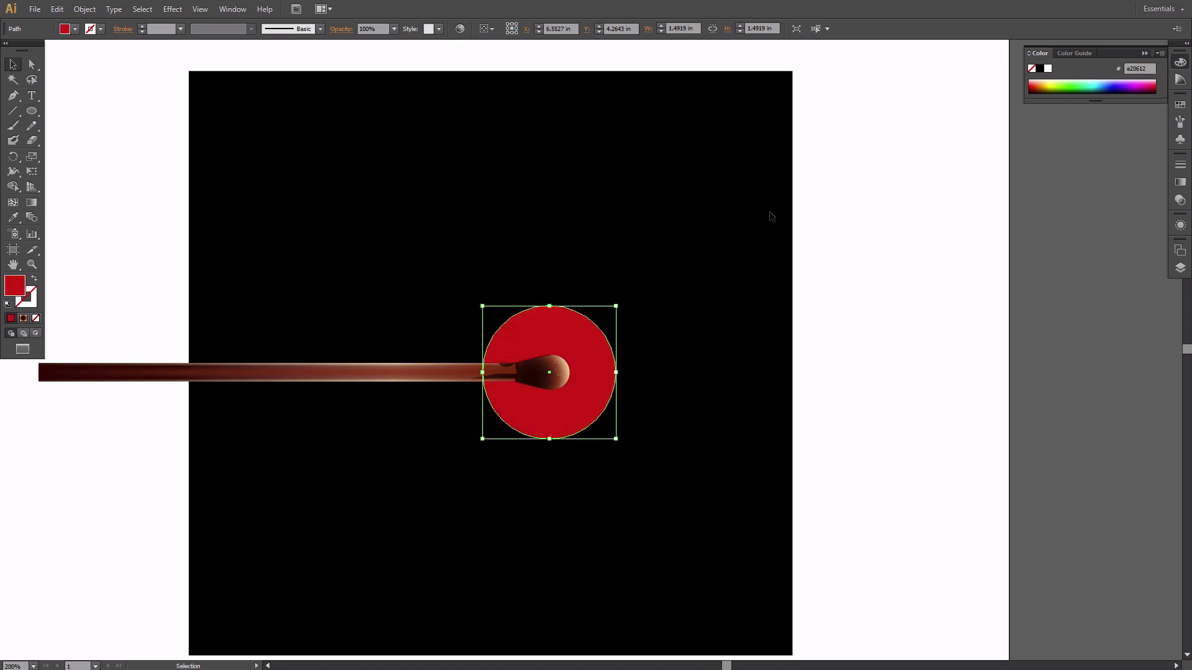
Step: Reshape the red circle into a tall flame about 1.65 by 3.23 in by stretching its upper anchor upward and widening it
click(664, 328)
click(604, 351)
key(a)
drag(549, 306, 625, 164)
click(643, 261)
key(v)
click(605, 299)
drag(591, 267, 589, 253)
click(714, 307)
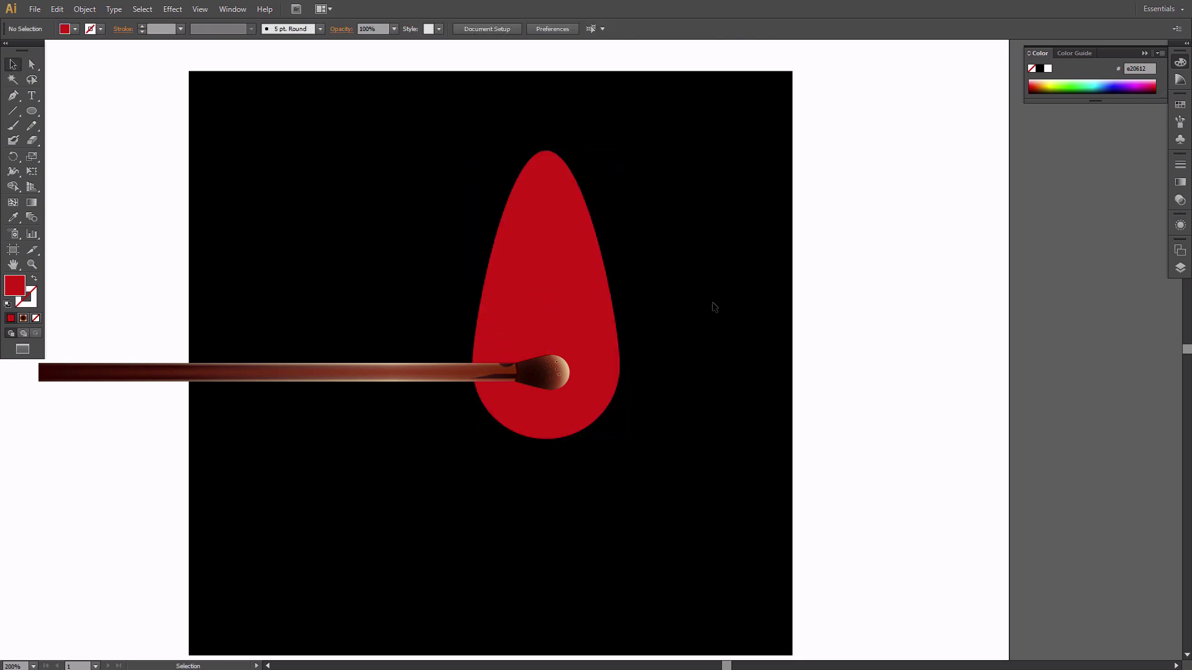
Step: Convert the red flame shape into a flat gradient mesh with 5 rows and 4 columns
click(569, 276)
click(84, 9)
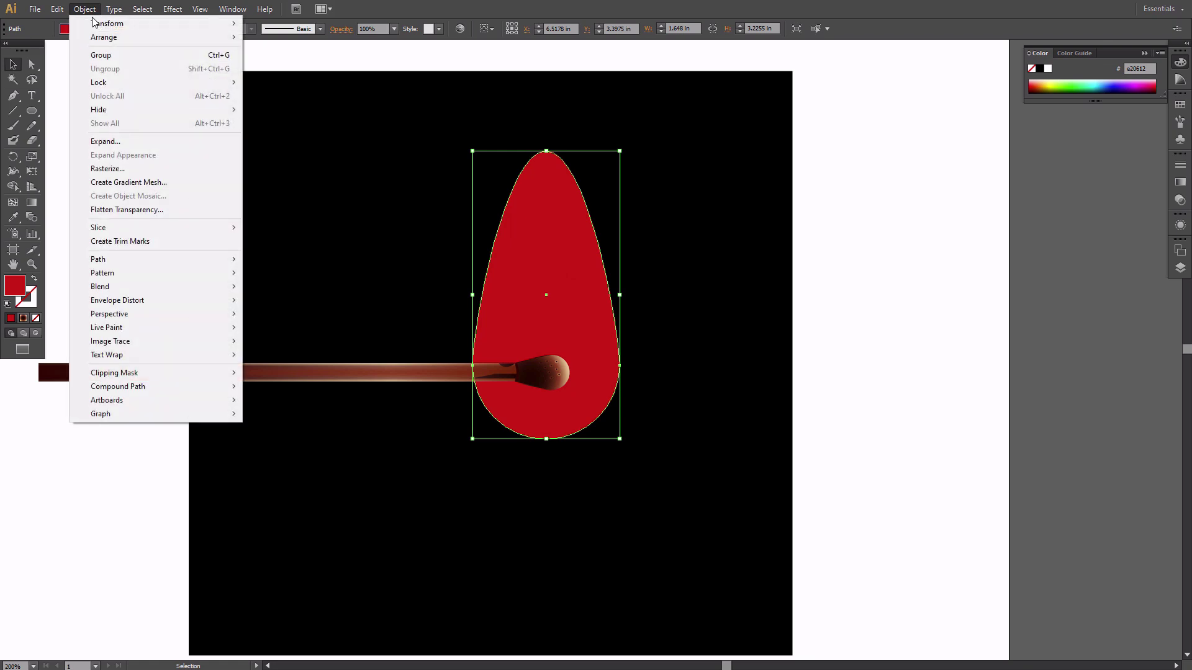
click(145, 183)
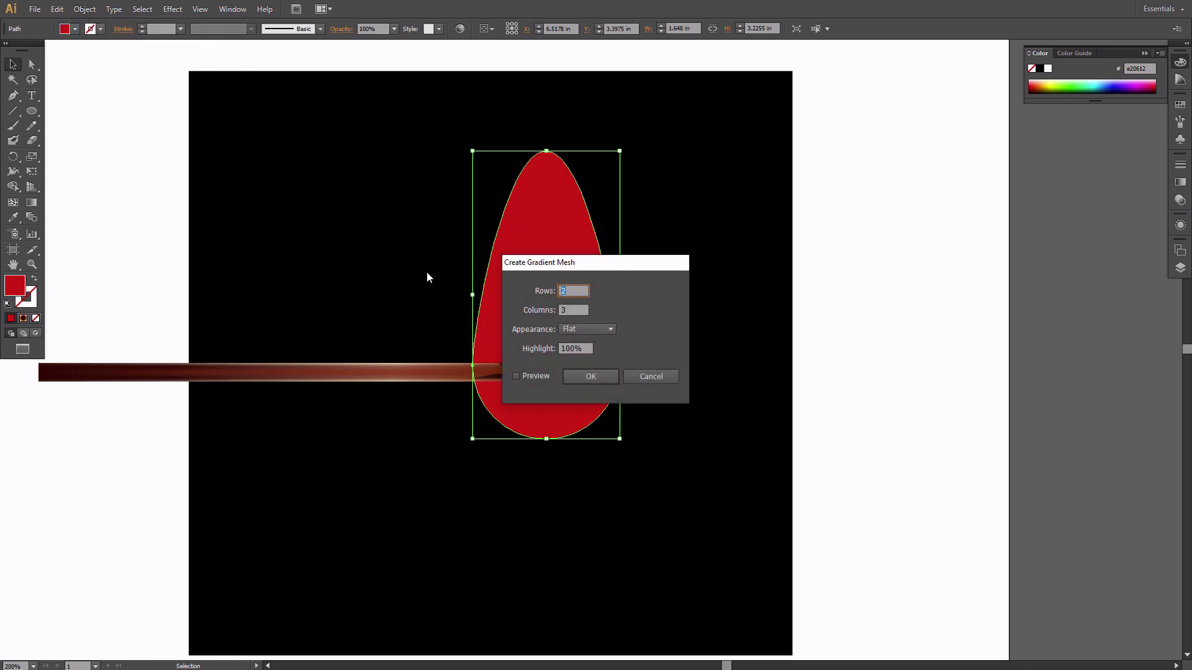
text(5)
key(Tab)
text(4)
click(603, 378)
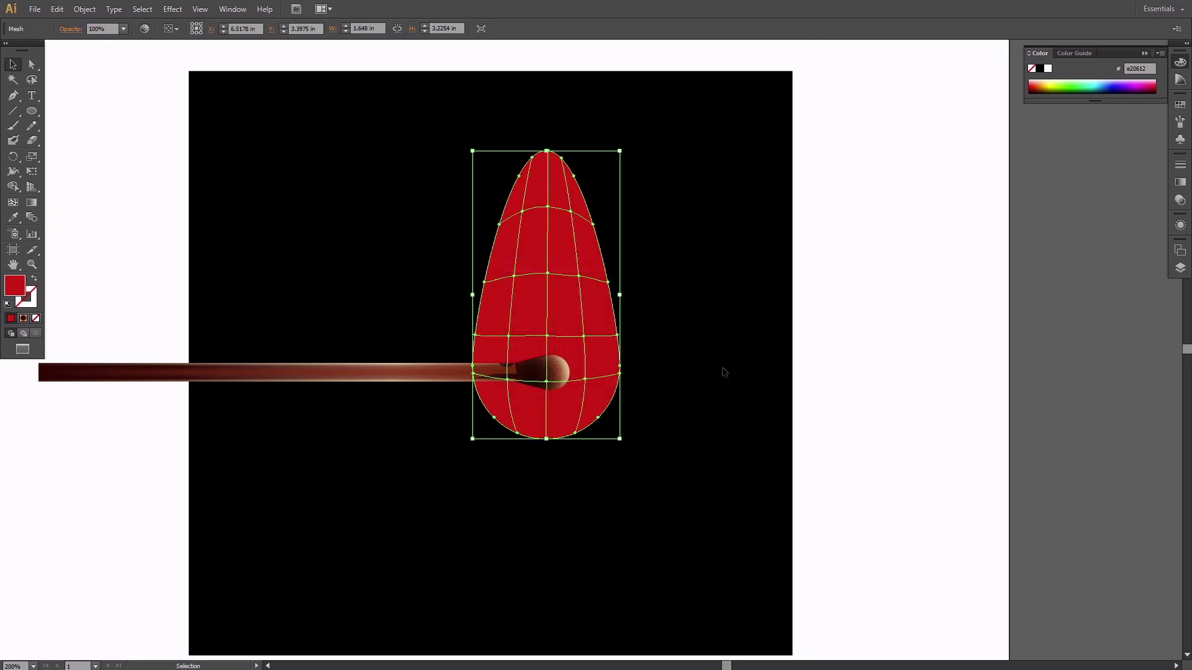
Step: Move the flame mesh down about 0.15 in and pull the interior points of its two lower rows downward
key(a)
key(v)
mouse_move(530, 350)
mouse_down()
mouse_move(507, 416)
mouse_move(545, 405)
mouse_up()
key(a)
drag(585, 392, 580, 420)
drag(546, 350, 547, 372)
drag(508, 351, 509, 355)
drag(584, 351, 585, 364)
Step: Reposition the upper and middle mesh points so the grid lines bow inward and peak along the center, and adjust the lower-right points
drag(514, 290, 515, 308)
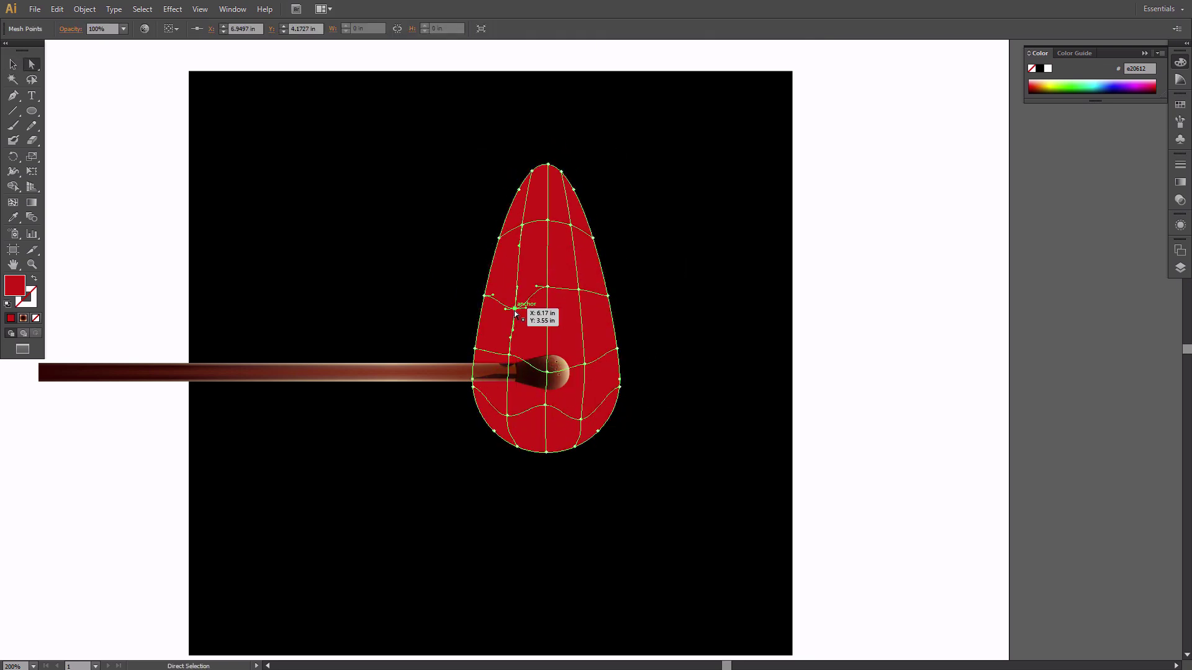
drag(578, 289, 578, 300)
drag(548, 220, 543, 202)
drag(521, 225, 517, 228)
drag(514, 309, 522, 314)
drag(509, 355, 520, 360)
drag(522, 315, 522, 311)
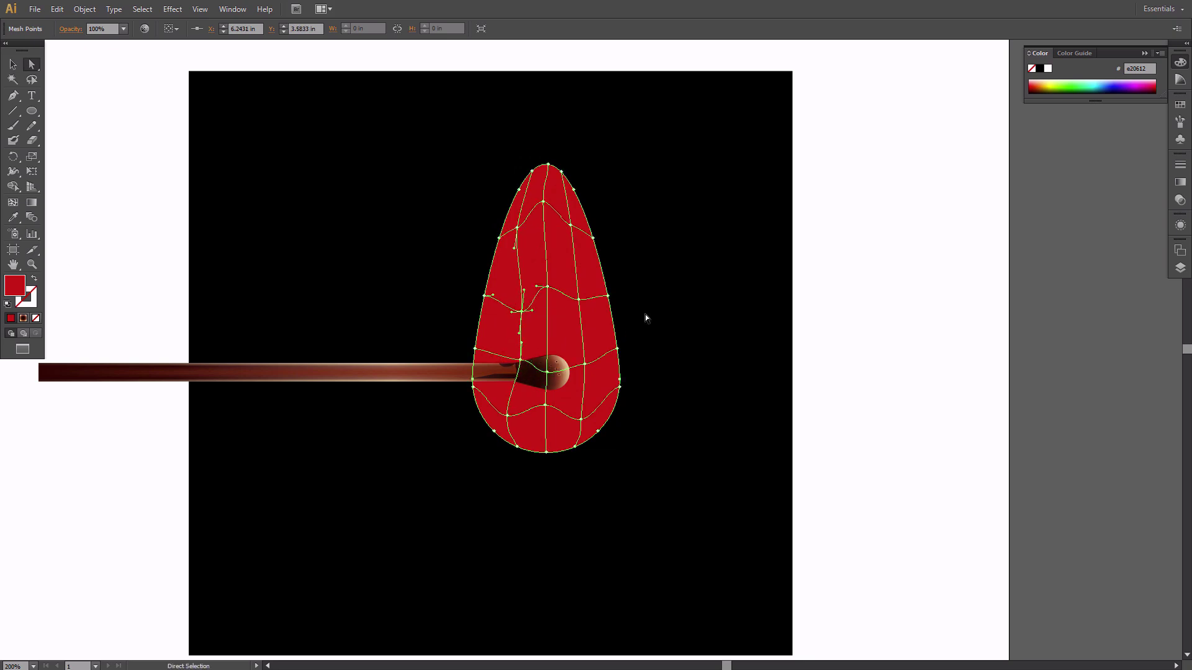
drag(581, 420, 613, 400)
key(u)
key(v)
click(676, 367)
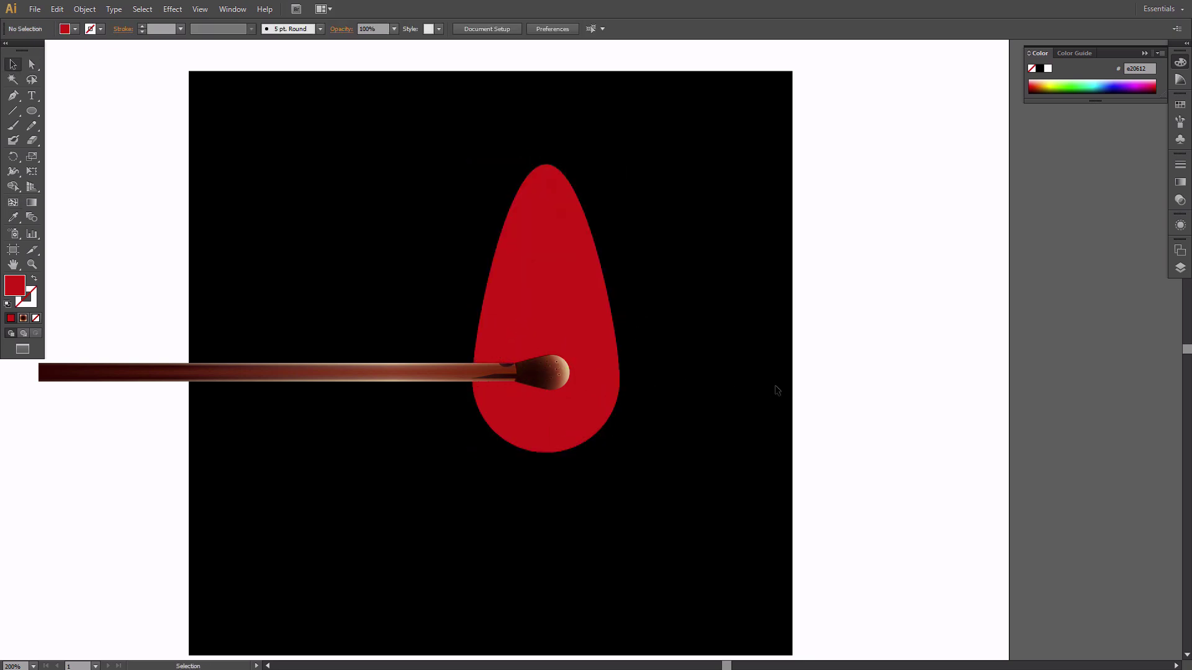
Step: Fill the whole flame mesh with black and set its blending mode to Screen
click(588, 330)
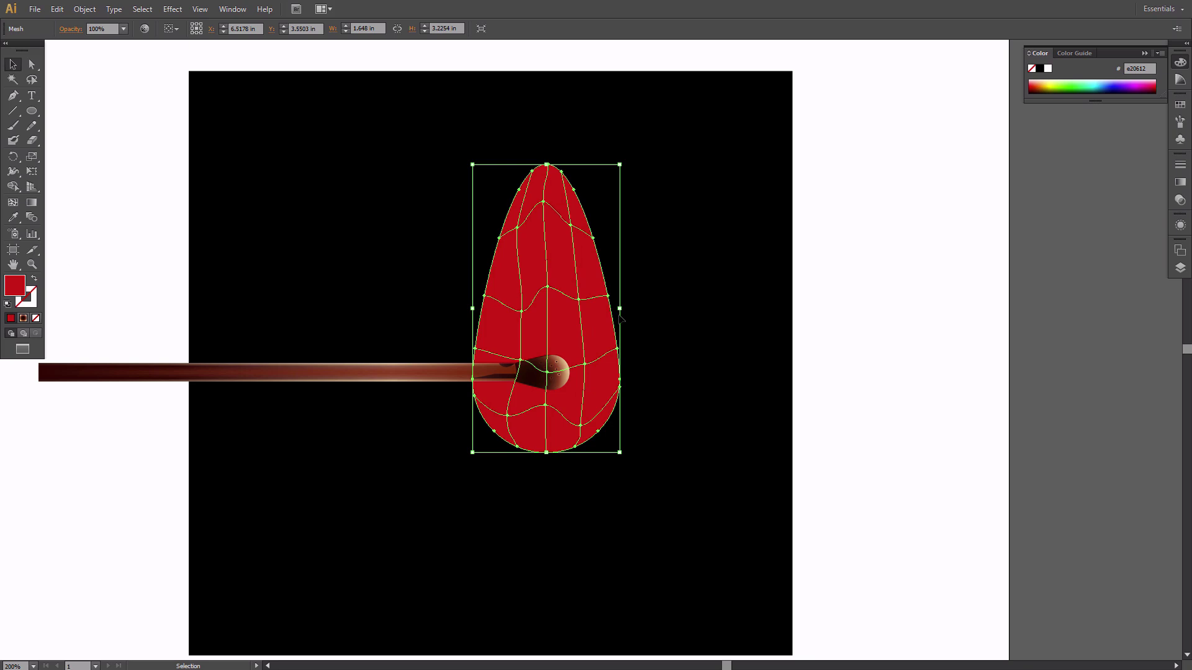
click(1041, 69)
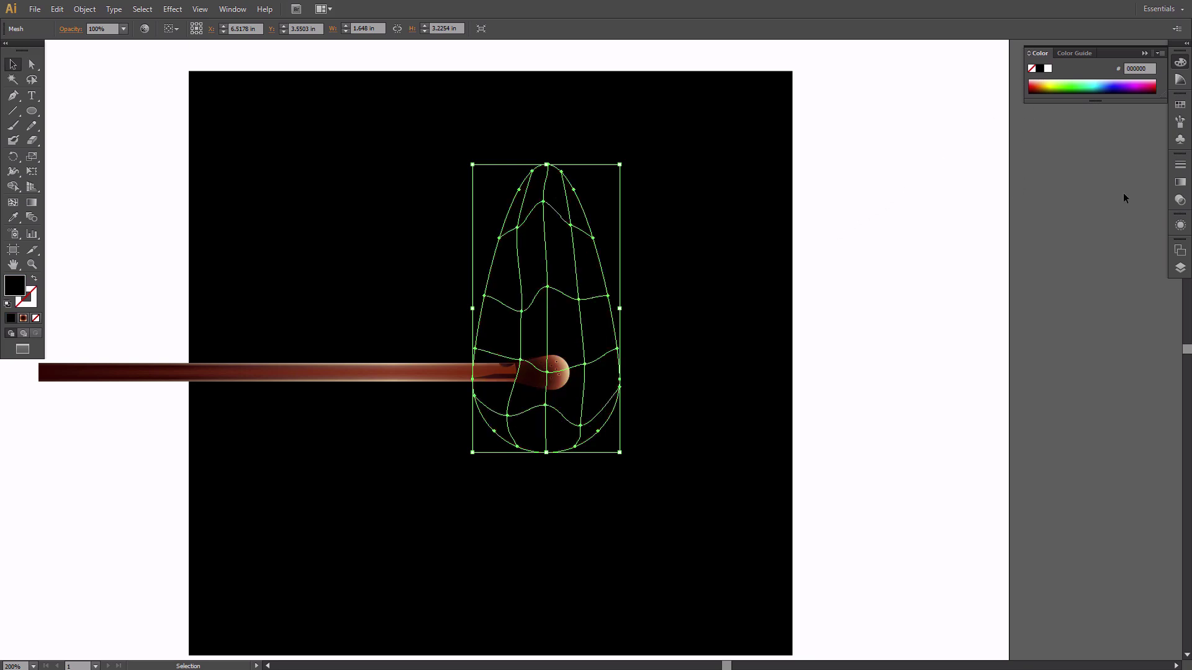
click(1180, 200)
click(1079, 172)
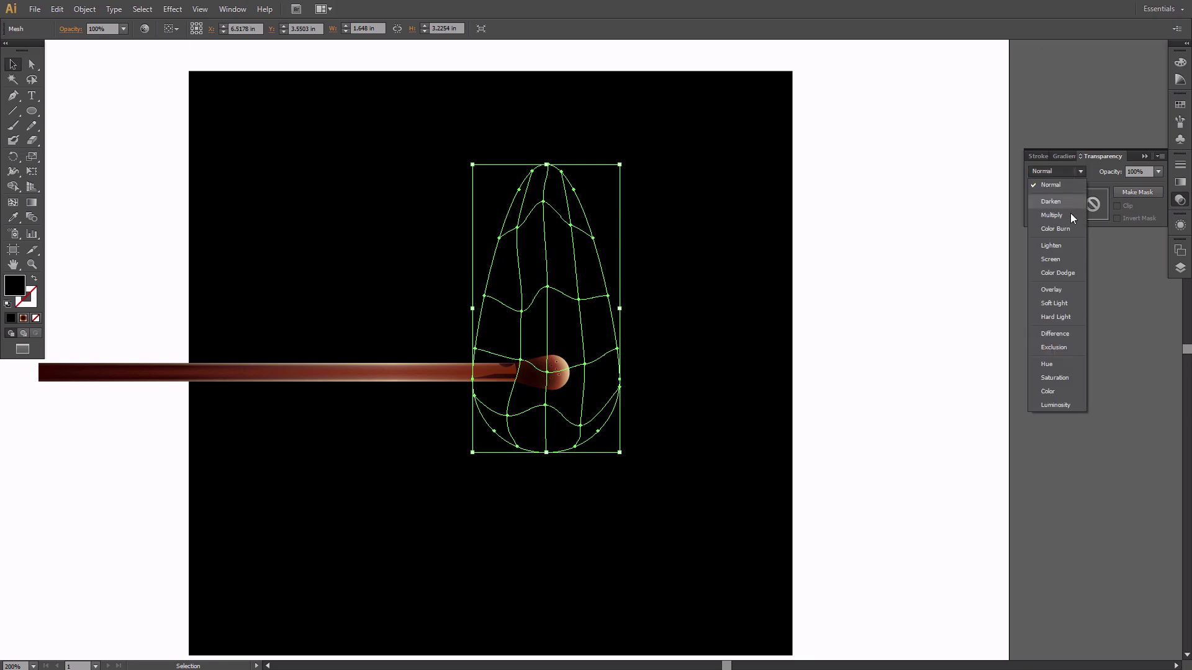
click(1051, 259)
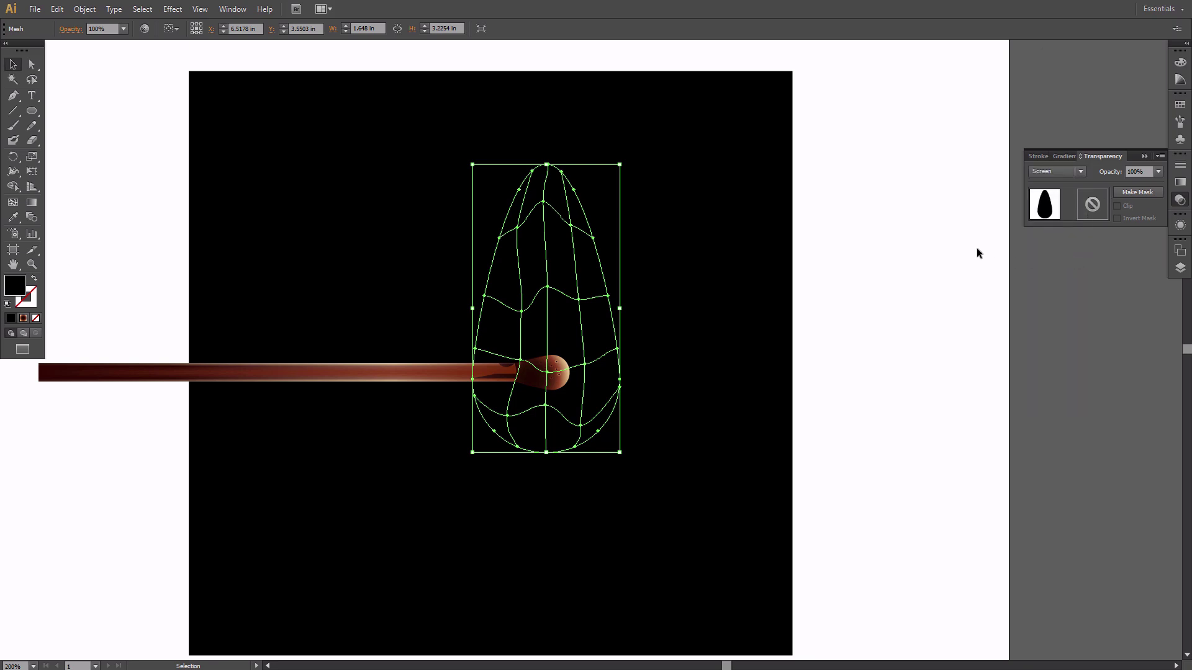
click(1144, 156)
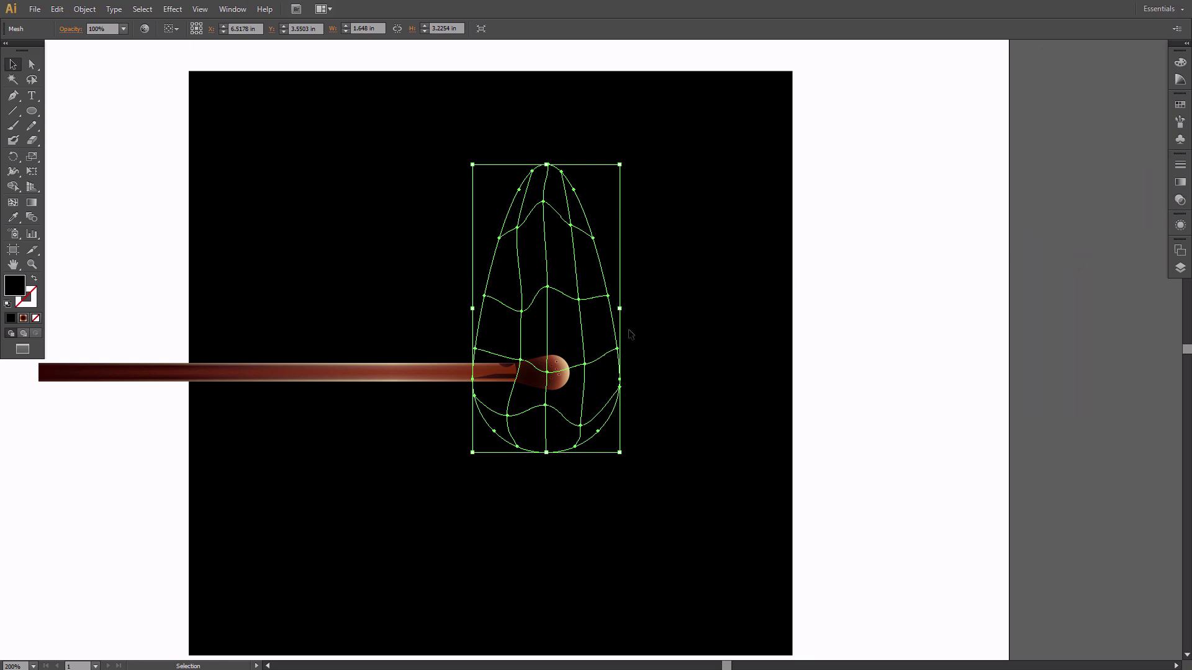
Step: Color the mesh point behind the match head pale yellow with hex fff38d
key(a)
click(547, 373)
key(F6)
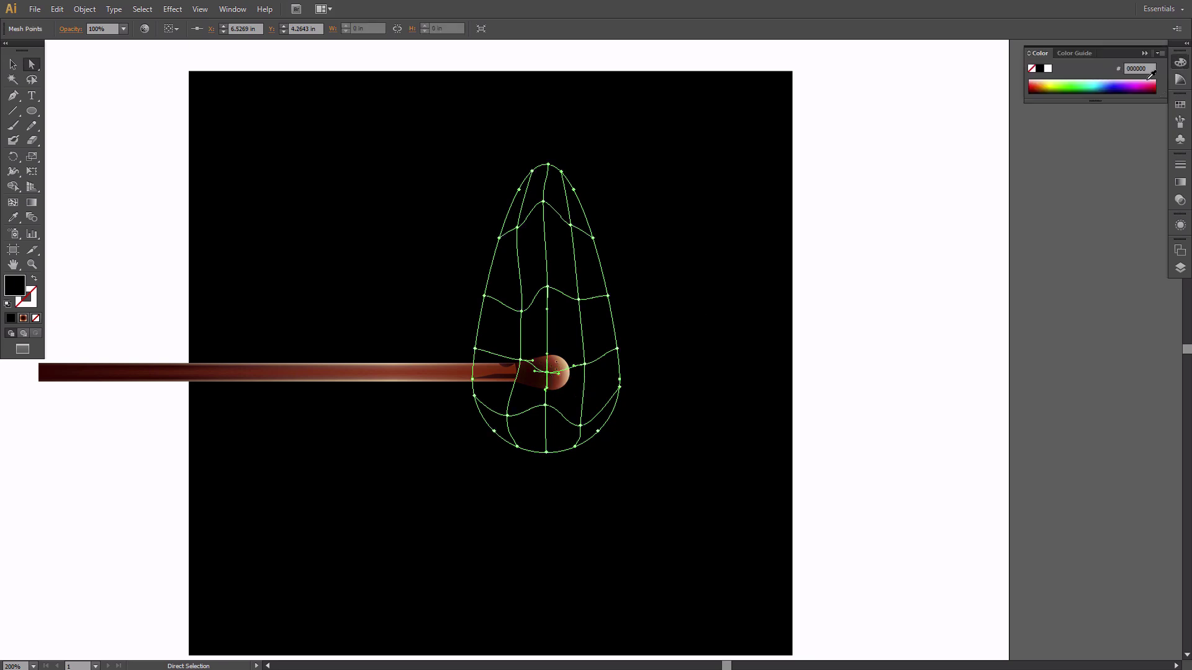
click(1141, 71)
text(fff38d)
key(Return)
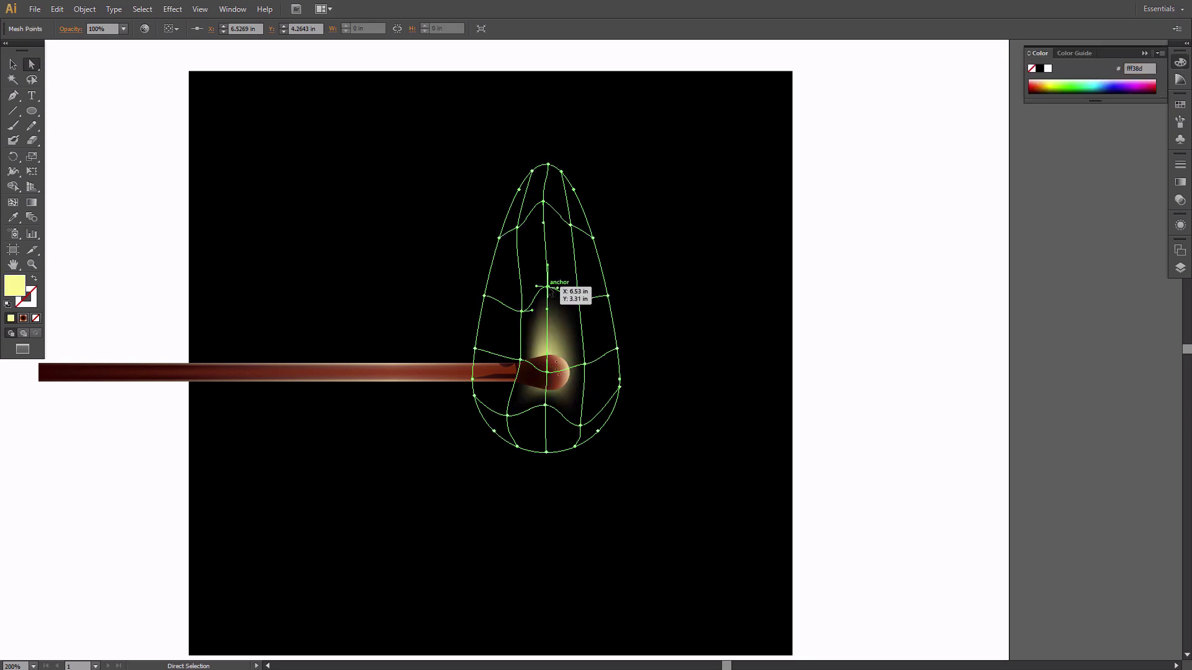
Step: Color the four mesh points surrounding the yellow center point with hex d14507
click(547, 286)
click(587, 364)
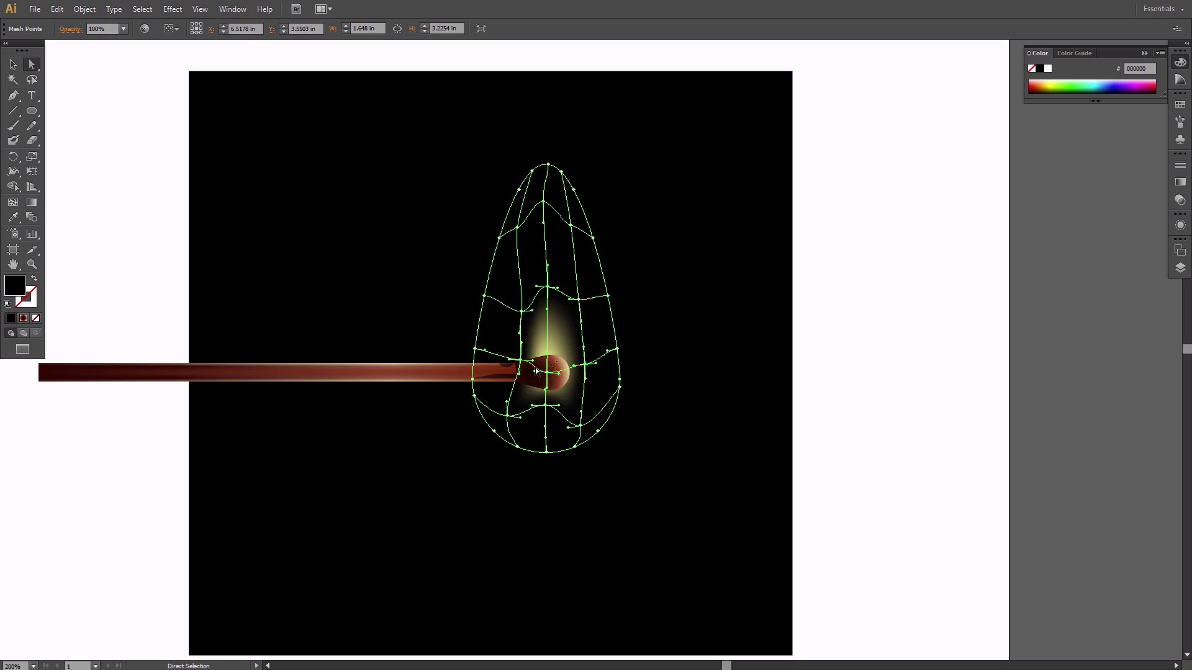
click(1140, 68)
text(d14507)
key(Return)
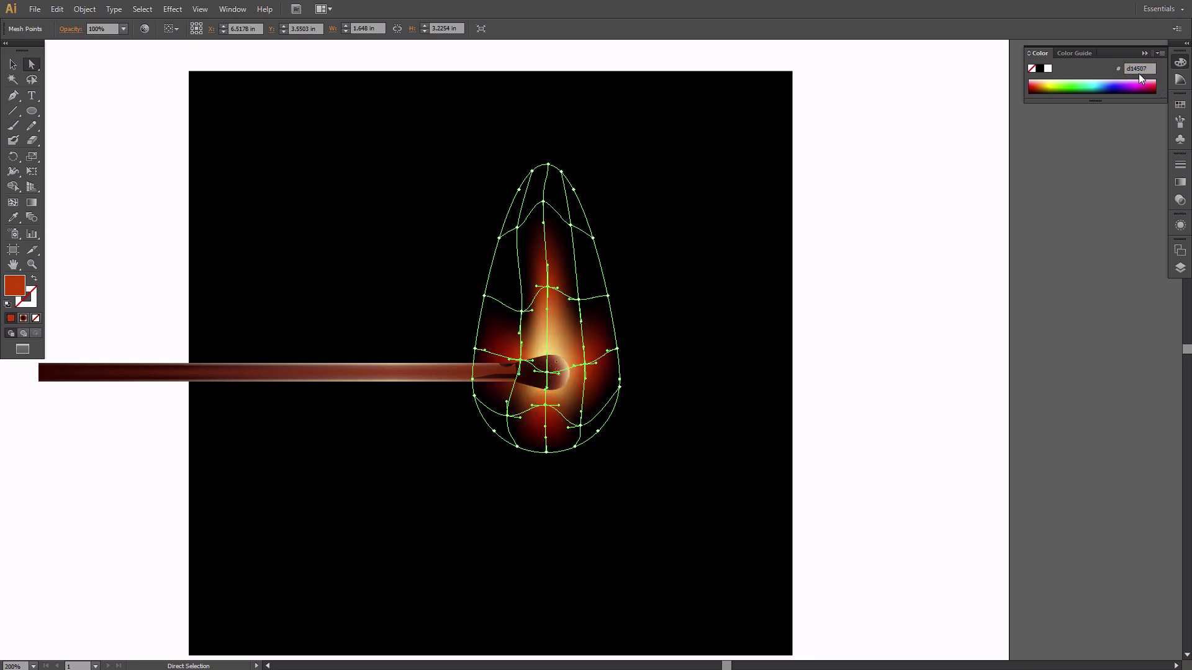
Step: Color the lower-right and upper-right interior mesh points with orange tones sampled from the neighboring glow
click(580, 426)
key(i)
click(549, 409)
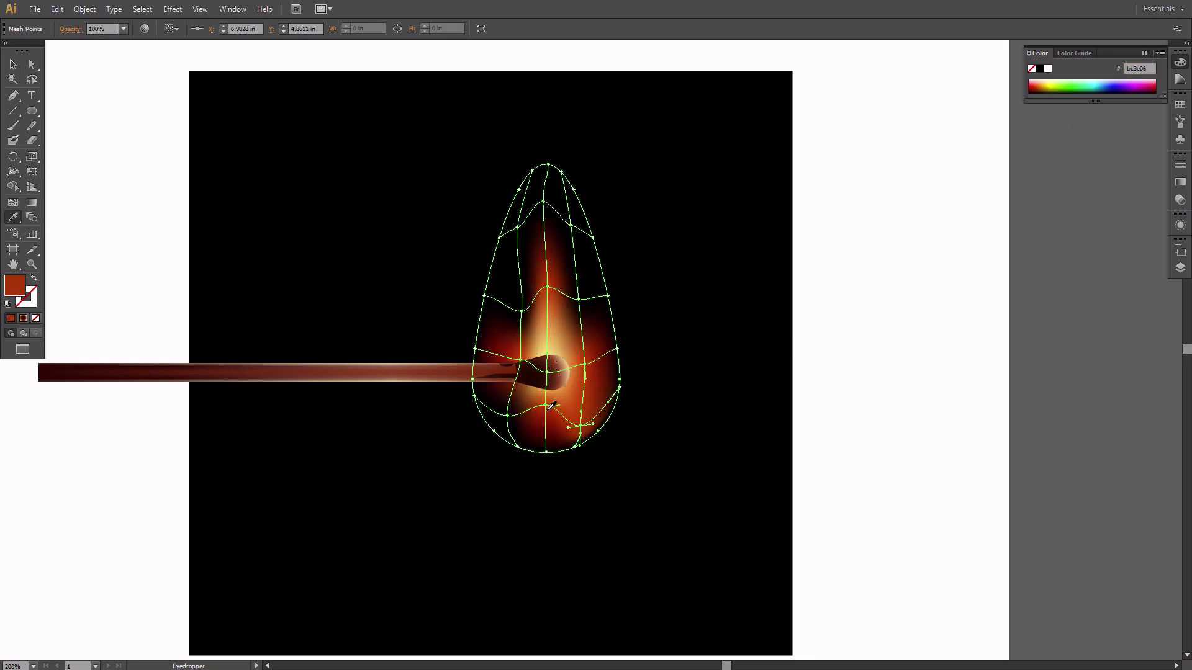
key(a)
click(579, 299)
key(i)
click(589, 357)
key(v)
click(705, 349)
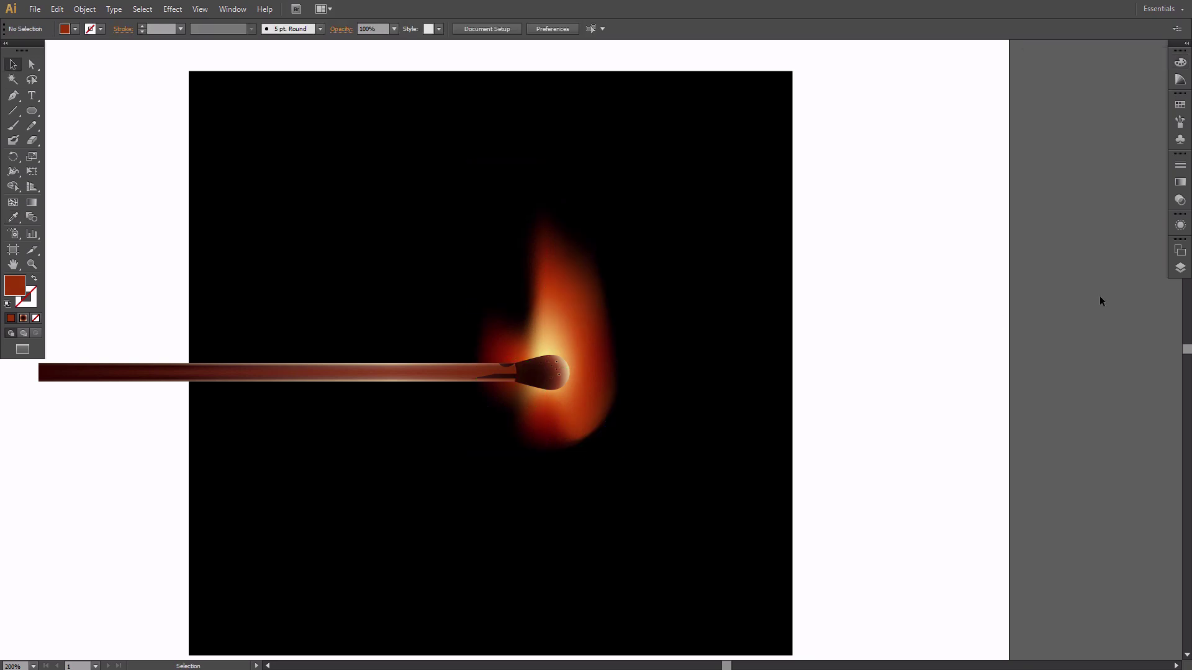
Step: Create a new layer above Layer 2
click(1180, 267)
click(1088, 259)
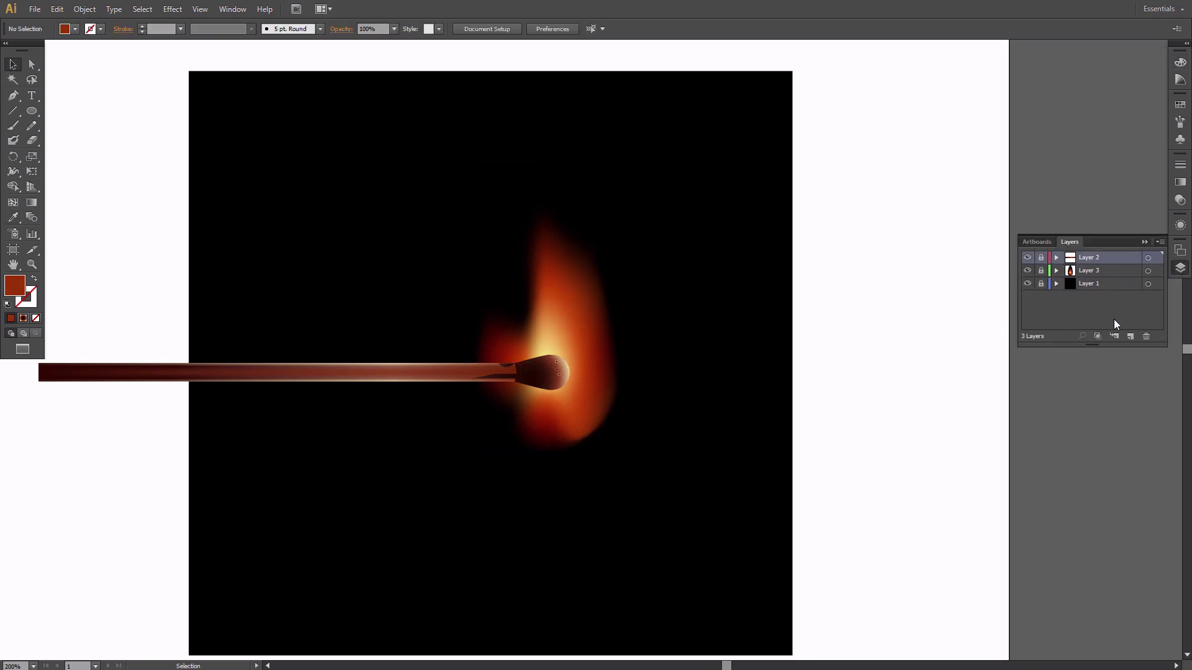
click(1131, 335)
key(ctrl+minus)
Step: Draw a closed curved flame, about 1.41 by 3.5 in, around the match head with its pointed tip bending left
key(p)
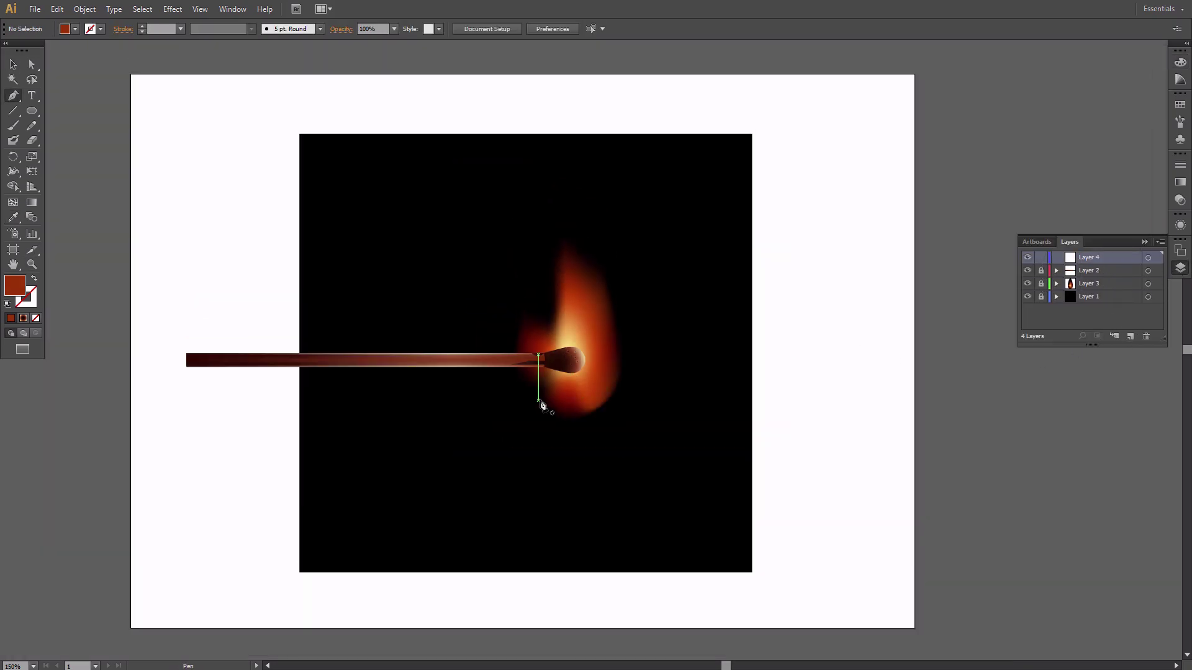
click(539, 401)
drag(589, 410, 627, 398)
drag(617, 344, 615, 329)
drag(546, 180, 487, 144)
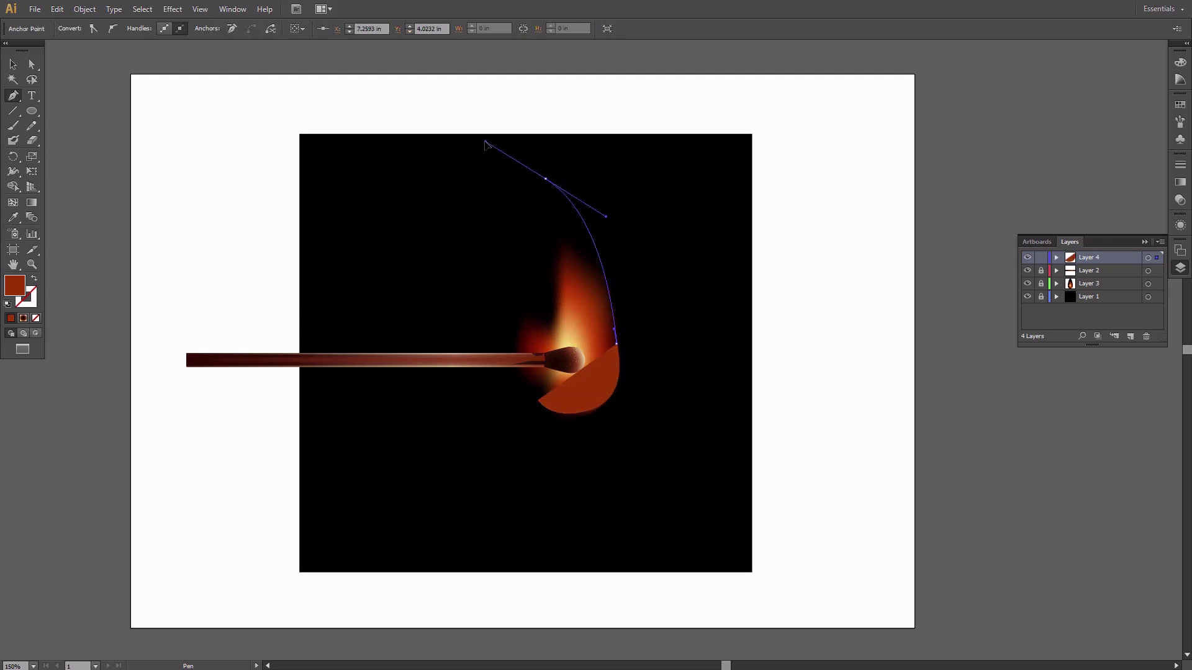
click(545, 180)
drag(543, 284, 518, 349)
drag(537, 400, 551, 410)
key(a)
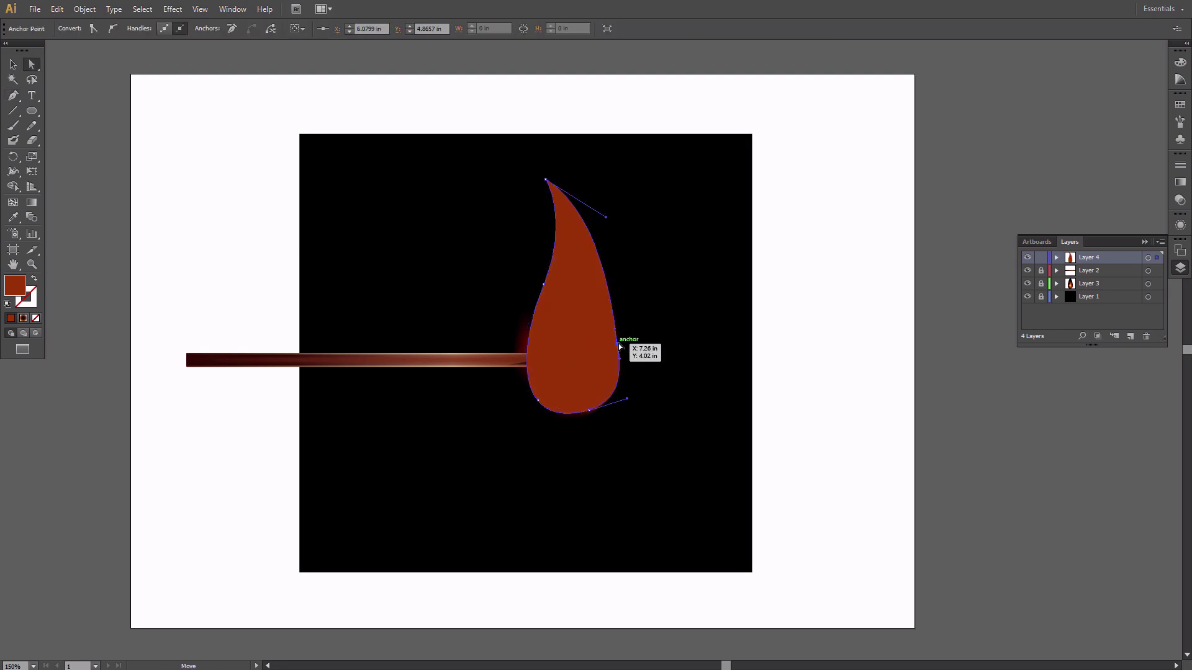
drag(617, 344, 620, 334)
click(644, 316)
Step: Fill the new flame shape with black and convert it to a flat gradient mesh with 4 rows and 4 columns
key(v)
click(601, 315)
click(1180, 62)
click(1160, 94)
click(1179, 62)
click(84, 9)
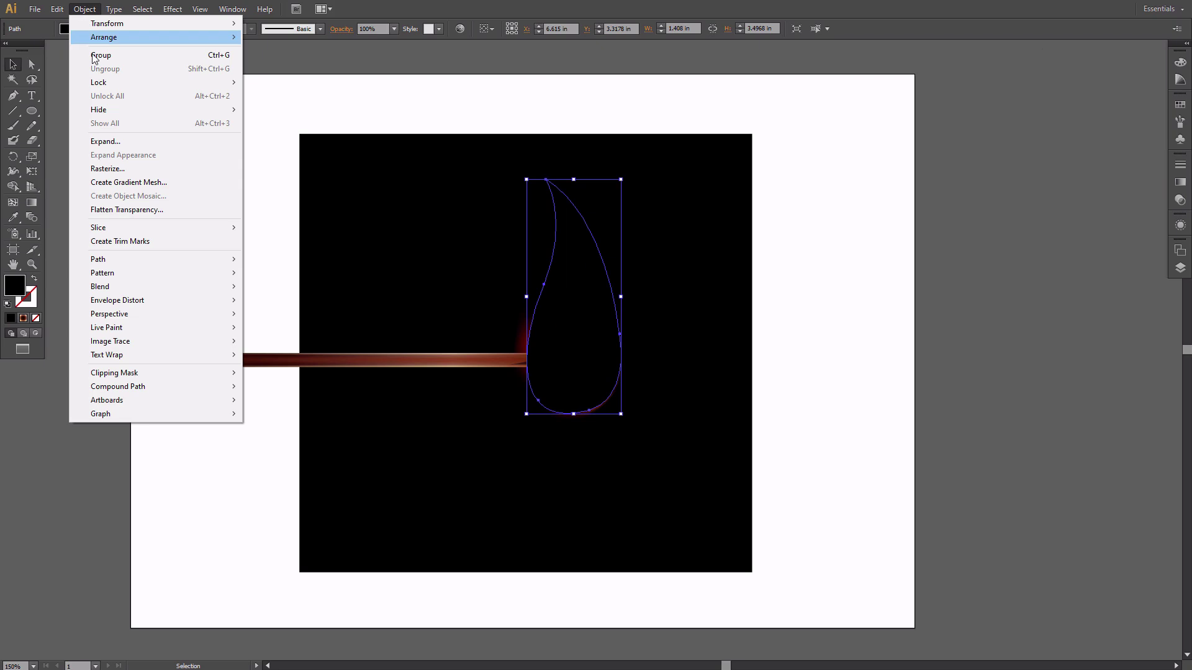
click(106, 181)
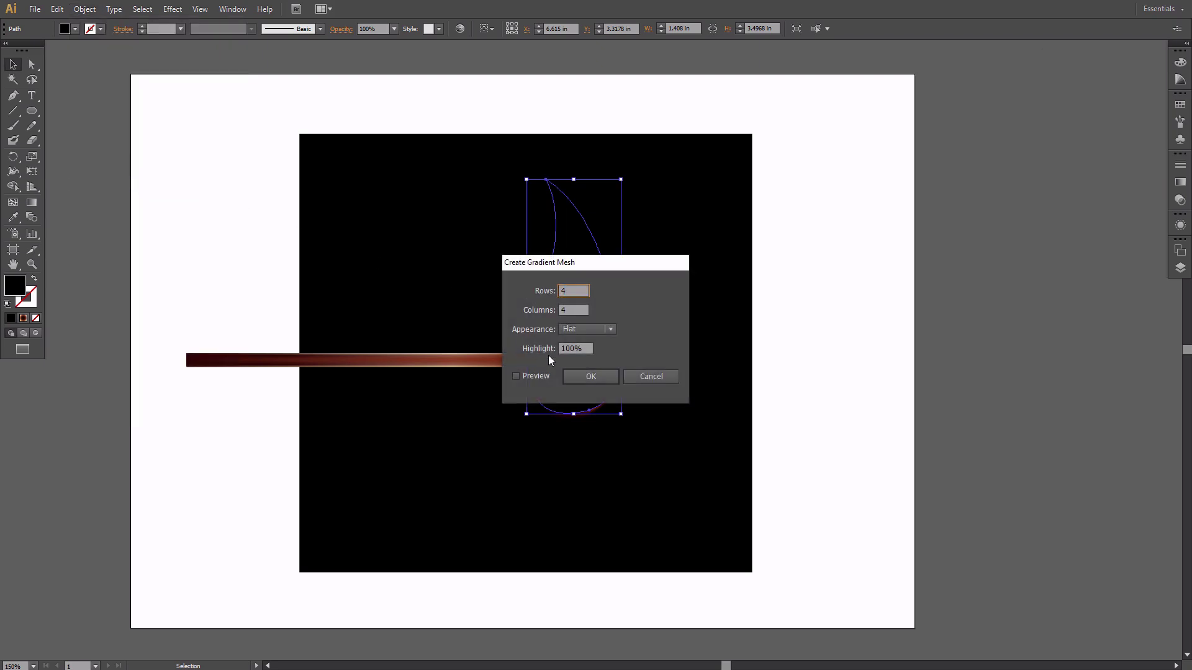
click(583, 378)
click(644, 325)
Step: Even out the new flame's mesh grid by adjusting its left-edge, lower-row and bottom-edge points
key(ctrl+=)
drag(644, 325, 617, 381)
key(a)
click(580, 373)
click(530, 241)
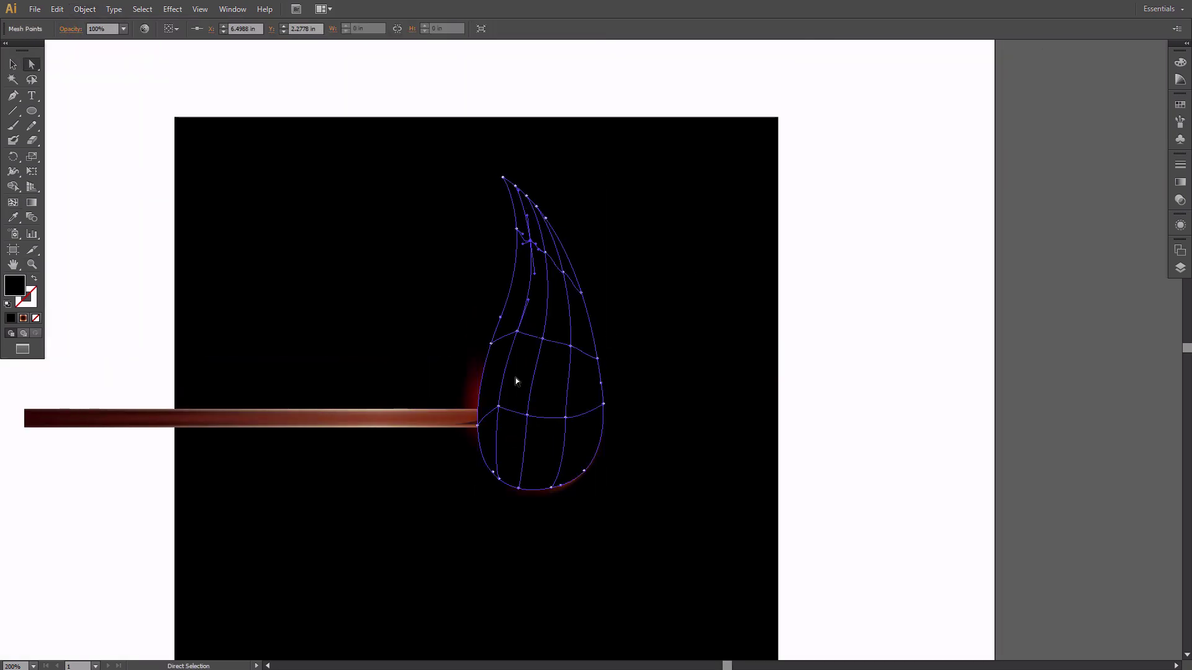
key(u)
click(566, 423)
click(497, 414)
drag(551, 488, 558, 486)
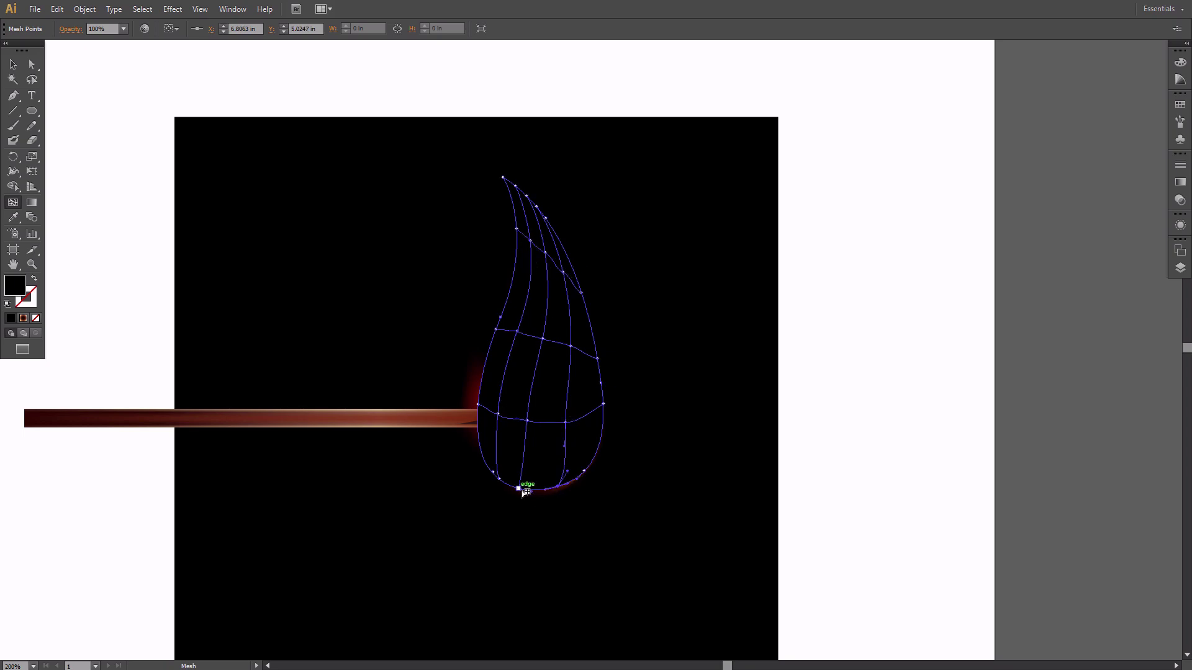
key(v)
Step: Color the upper two center mesh points faeda7 and the points flanking this bright core d7601e
key(a)
click(545, 252)
shift+click(542, 339)
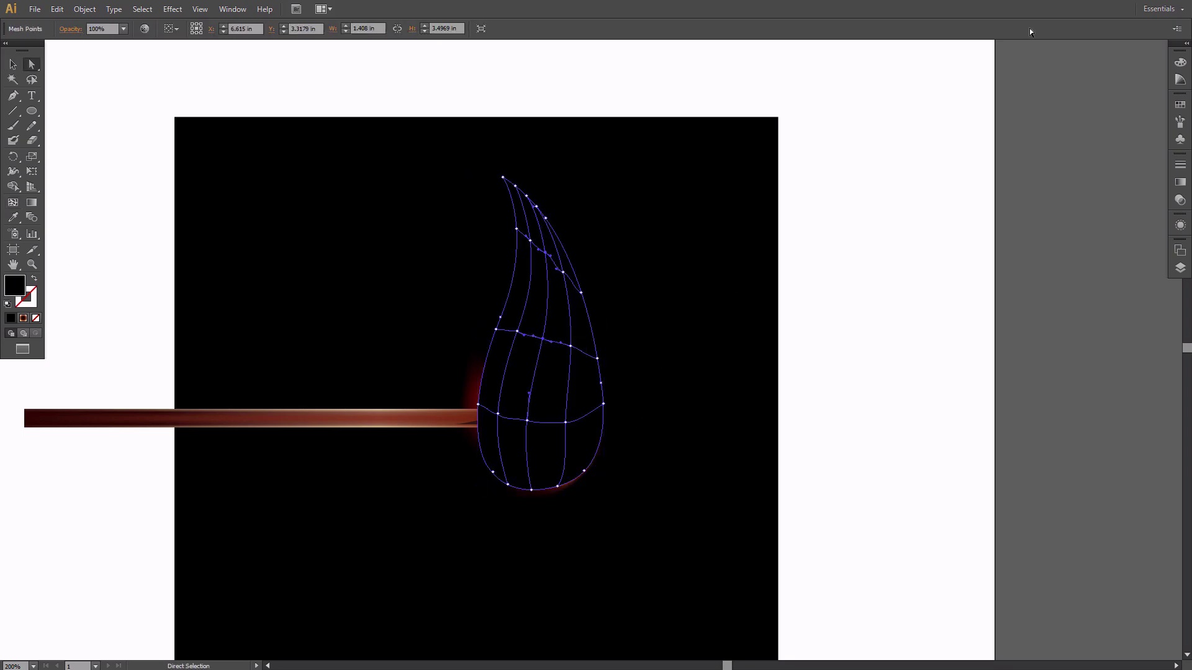
click(1180, 62)
double_click(1145, 71)
text(faeda7)
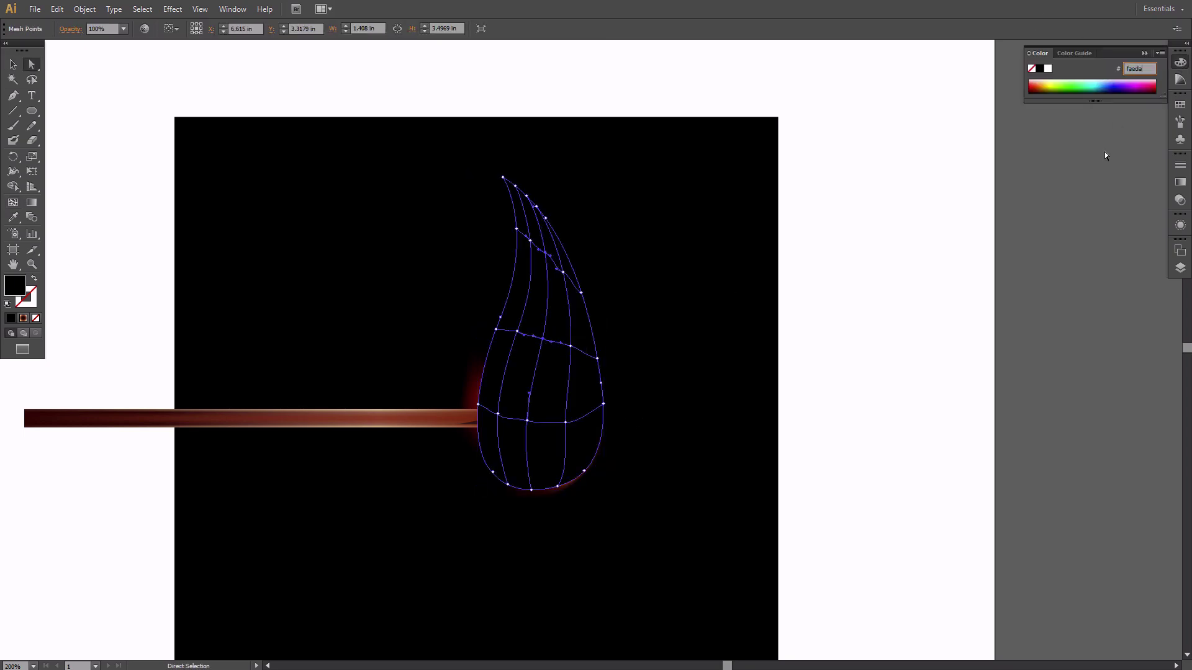
key(Return)
click(542, 338)
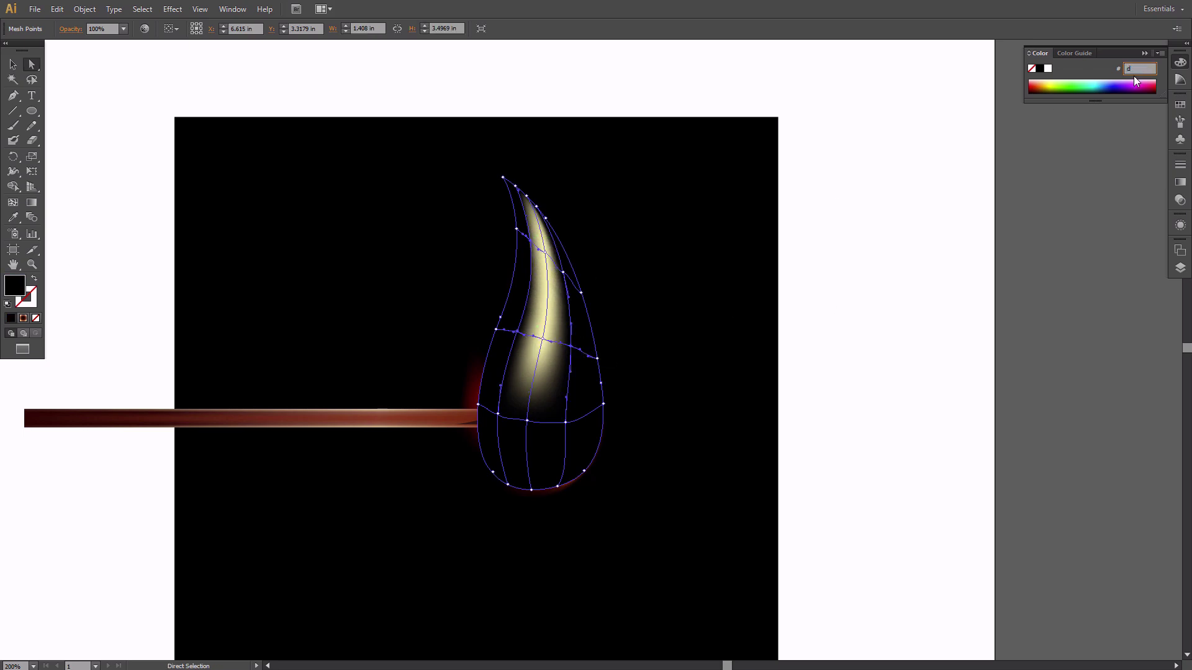
key(Return)
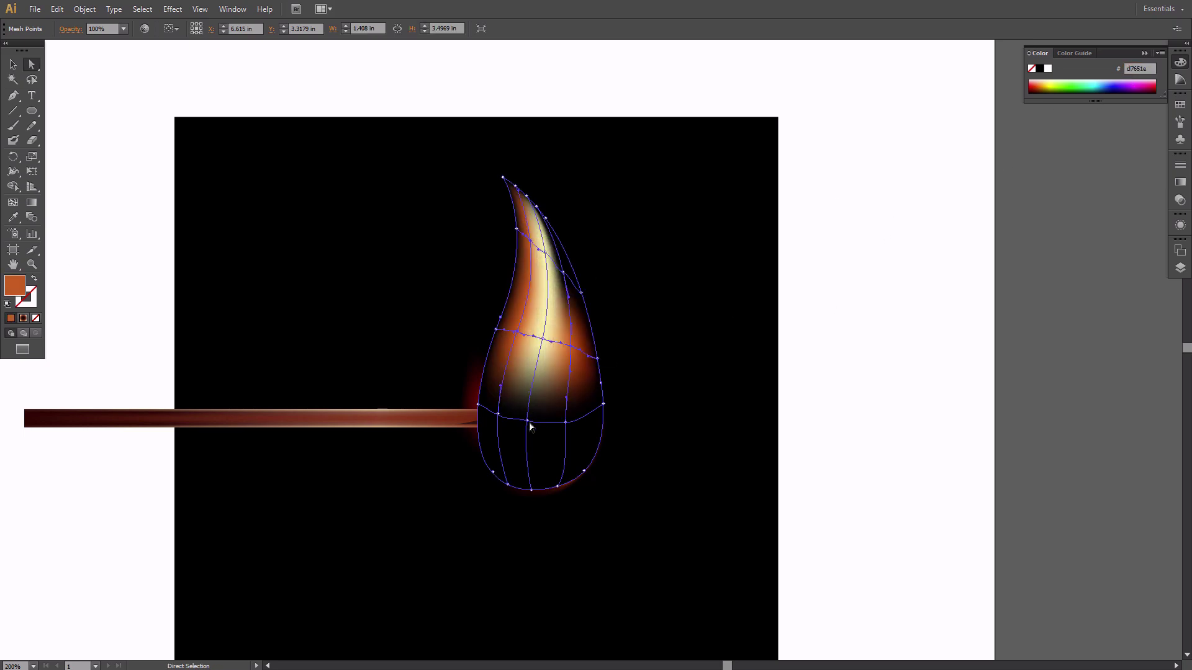
Step: Color the lower center and upper-right interior mesh points with hex e78c43
click(528, 421)
click(1140, 68)
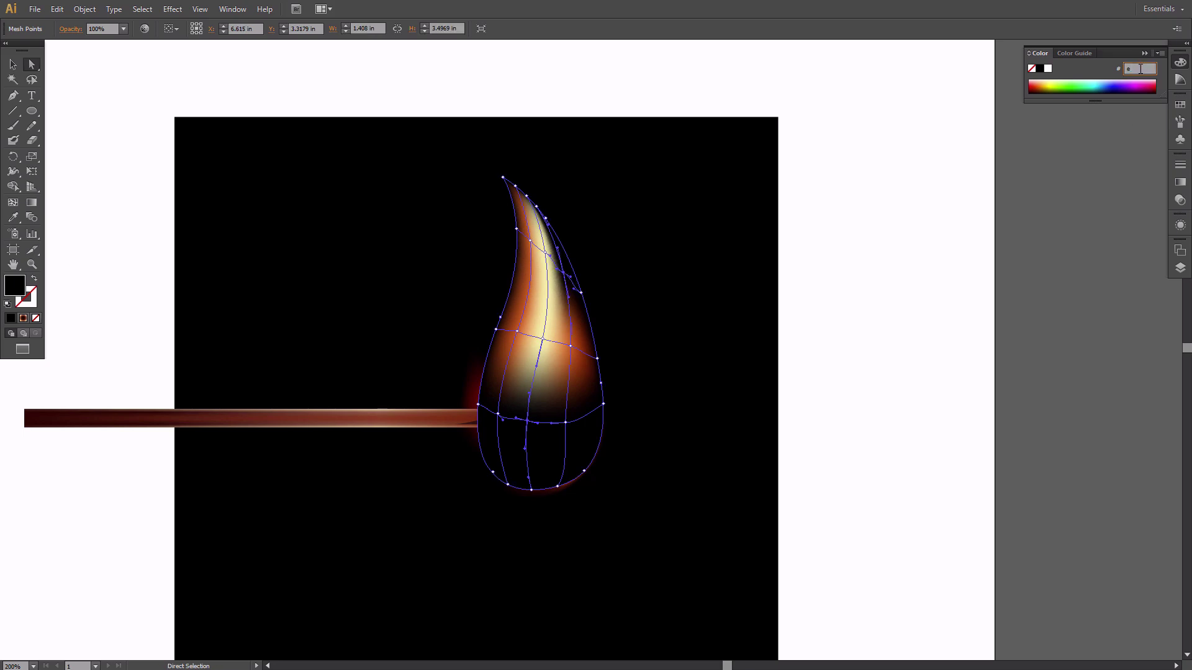
text(e78c53)
key(Return)
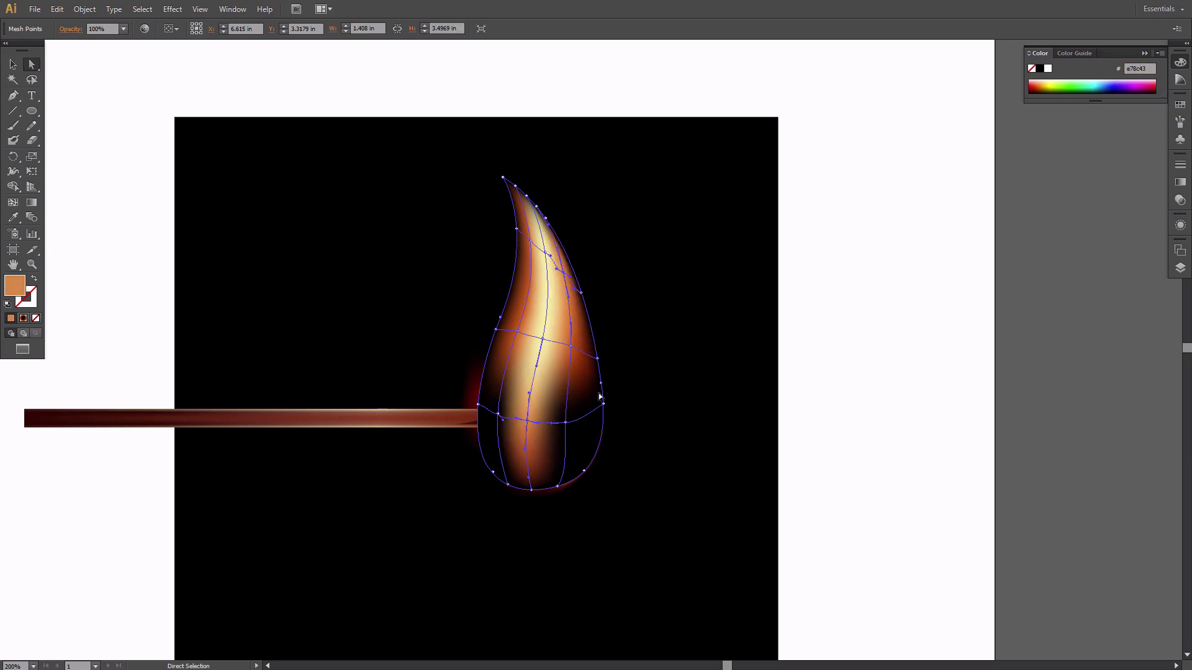
Step: Recolor the lower center mesh point with dark brown 67310e sampled from the flame's left side
click(527, 421)
key(i)
click(499, 358)
click(504, 348)
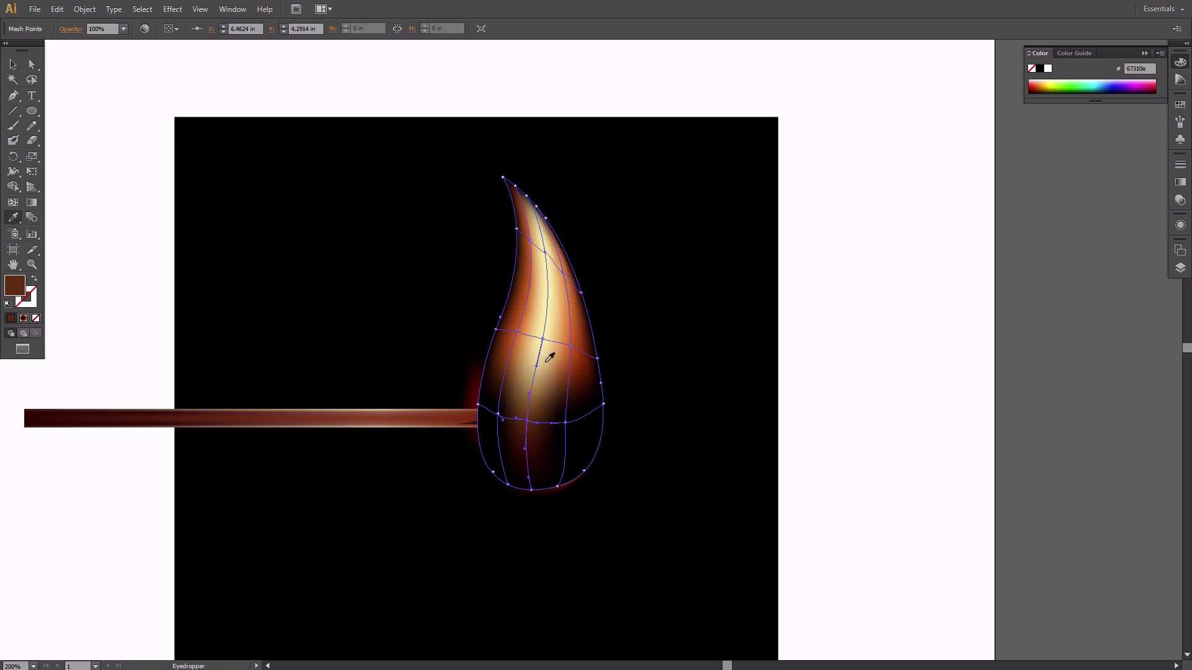
Step: Recolor the upper-right interior mesh point with brown 6e3c18 sampled from the flame's lower glow
key(a)
click(563, 273)
key(i)
click(562, 361)
click(558, 391)
click(565, 388)
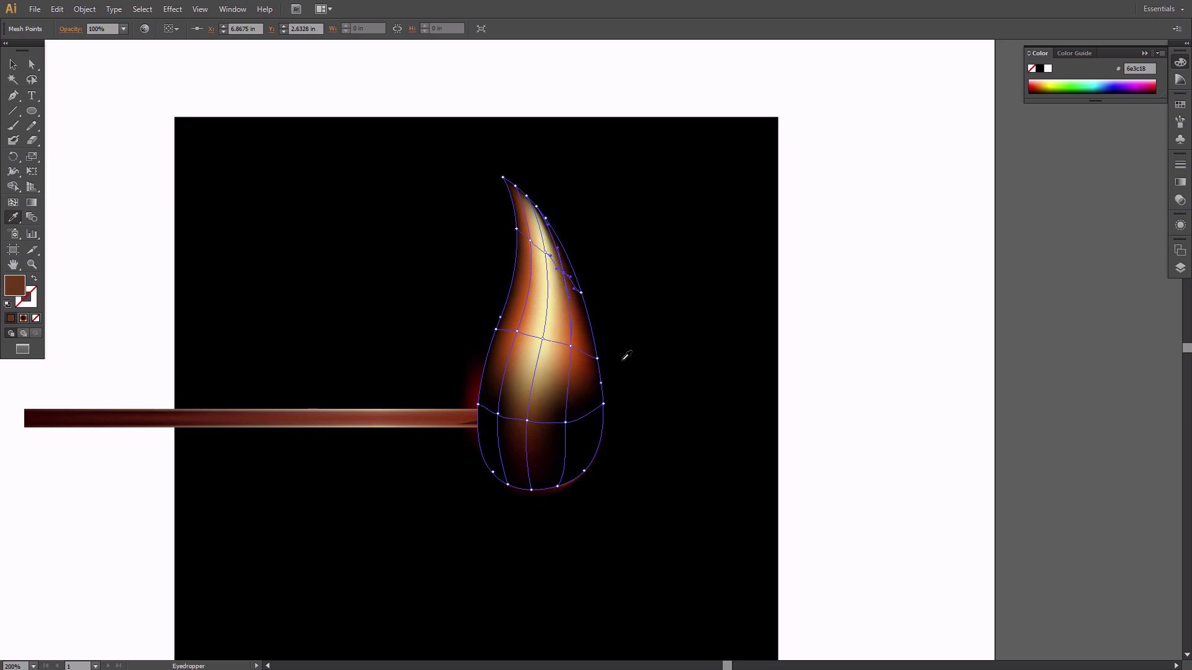
Step: Set the blending mode of the whole curved flame mesh to Screen
key(v)
click(652, 293)
click(604, 370)
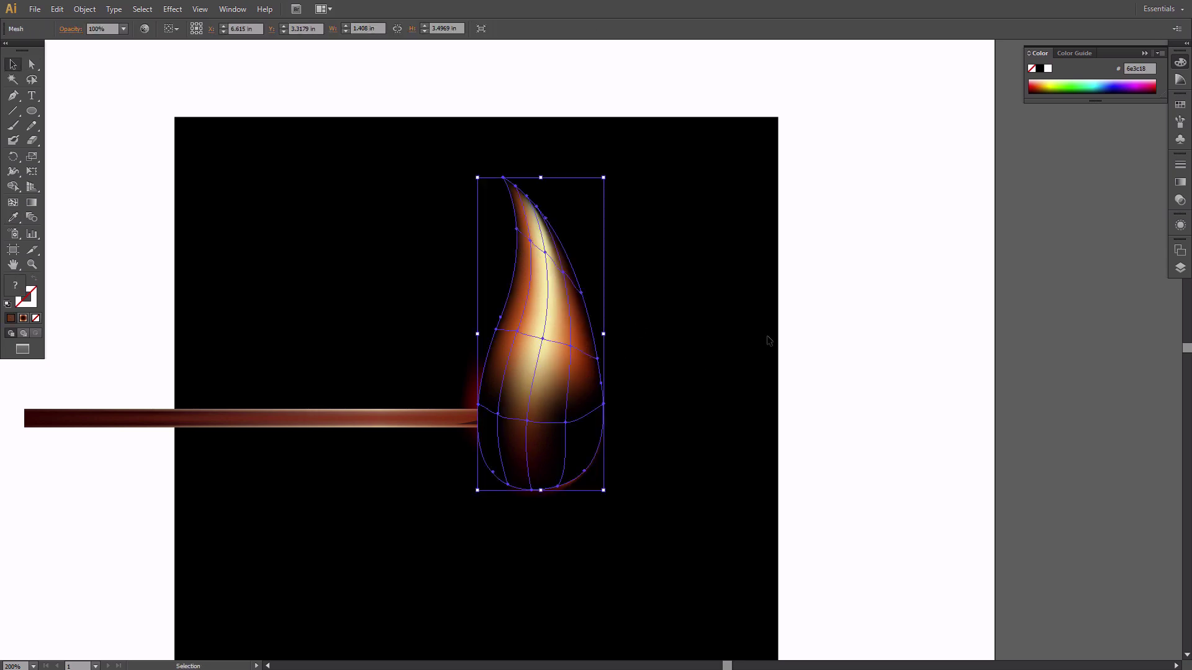
click(1180, 200)
click(1055, 171)
click(1049, 267)
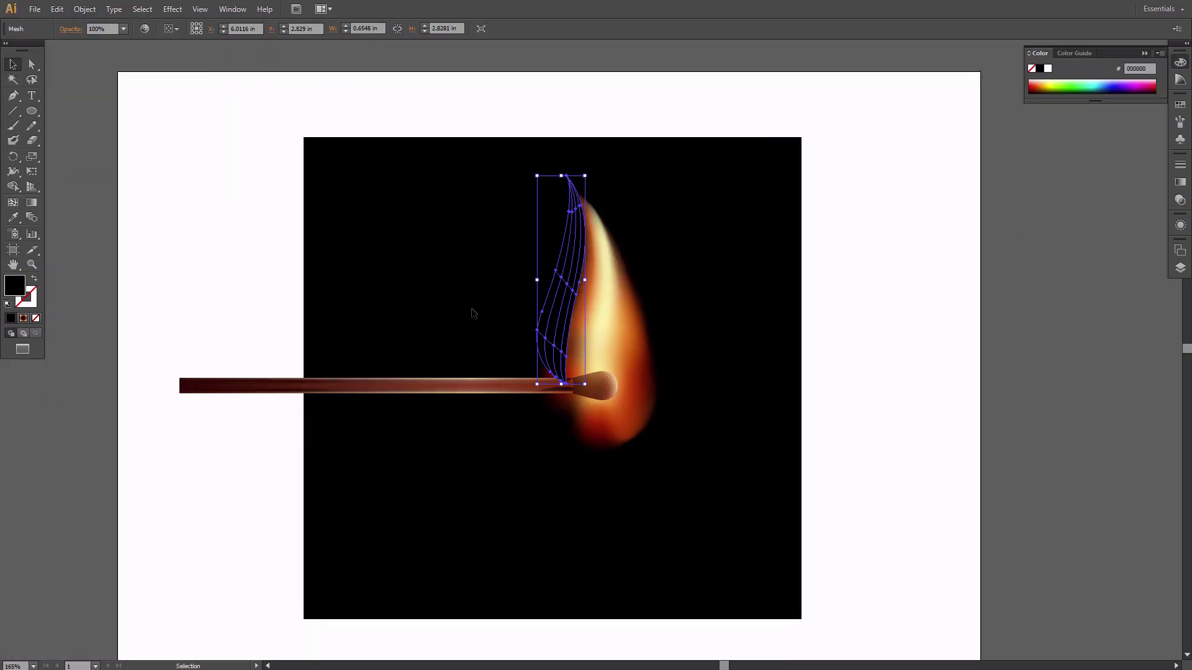
Step: Place a second curved flame streak inside the main flame's right side, reorienting it to follow the flame's curve beside the match head
key(a)
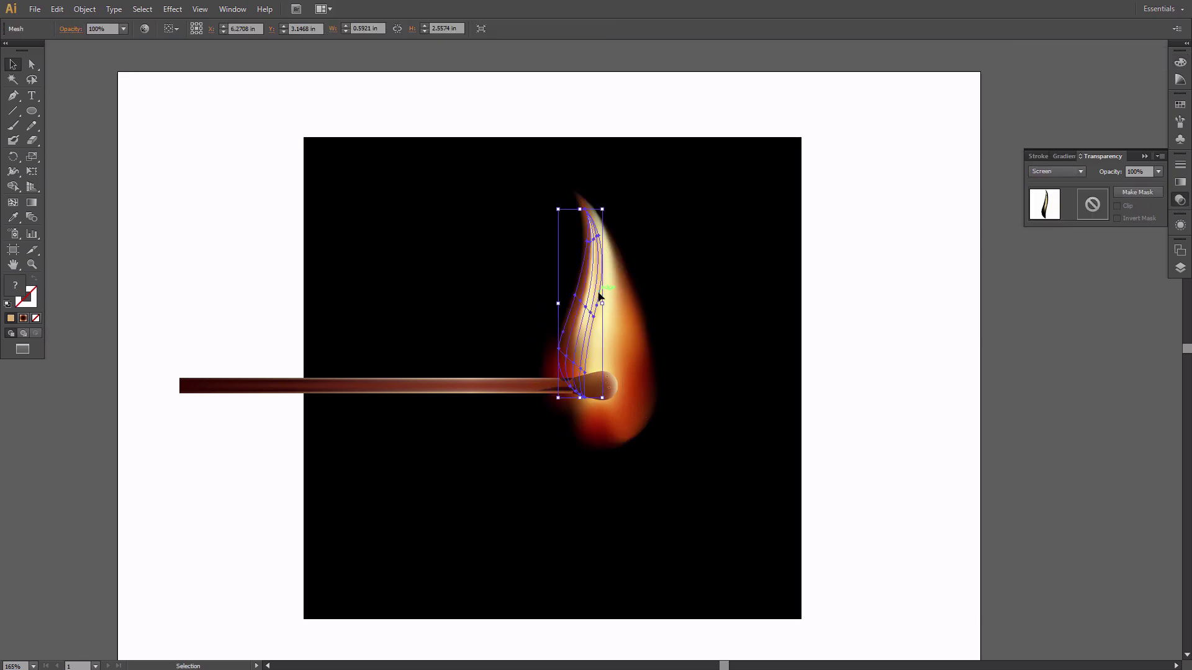
drag(599, 297, 652, 297)
drag(669, 397, 691, 385)
click(14, 158)
drag(660, 452, 609, 214)
key(v)
drag(707, 292, 689, 331)
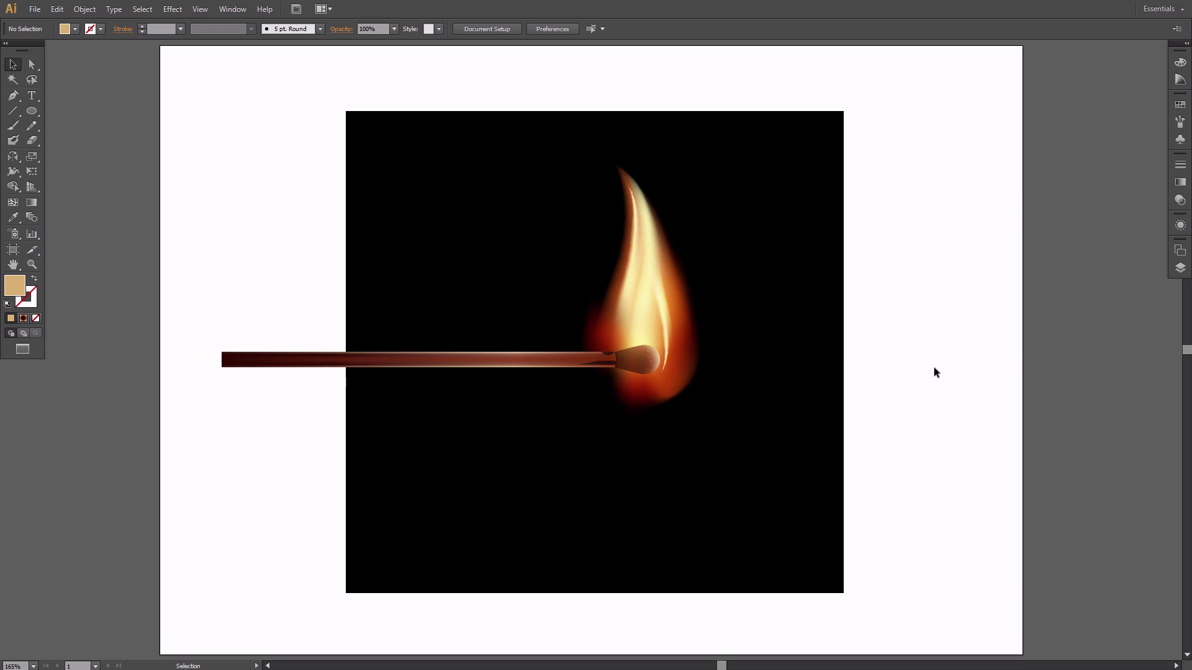
Step: Add a new layer above Layer 4 and draw a rectangle about 3.2 by 0.51 in below the flame
click(1180, 267)
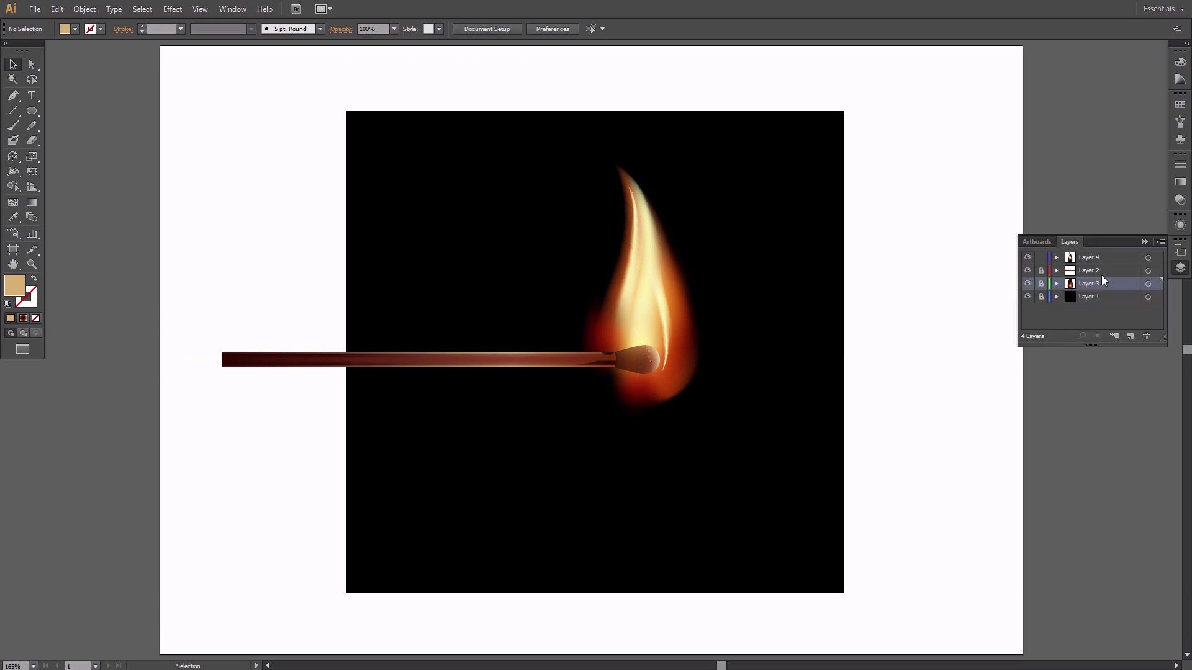
click(1091, 258)
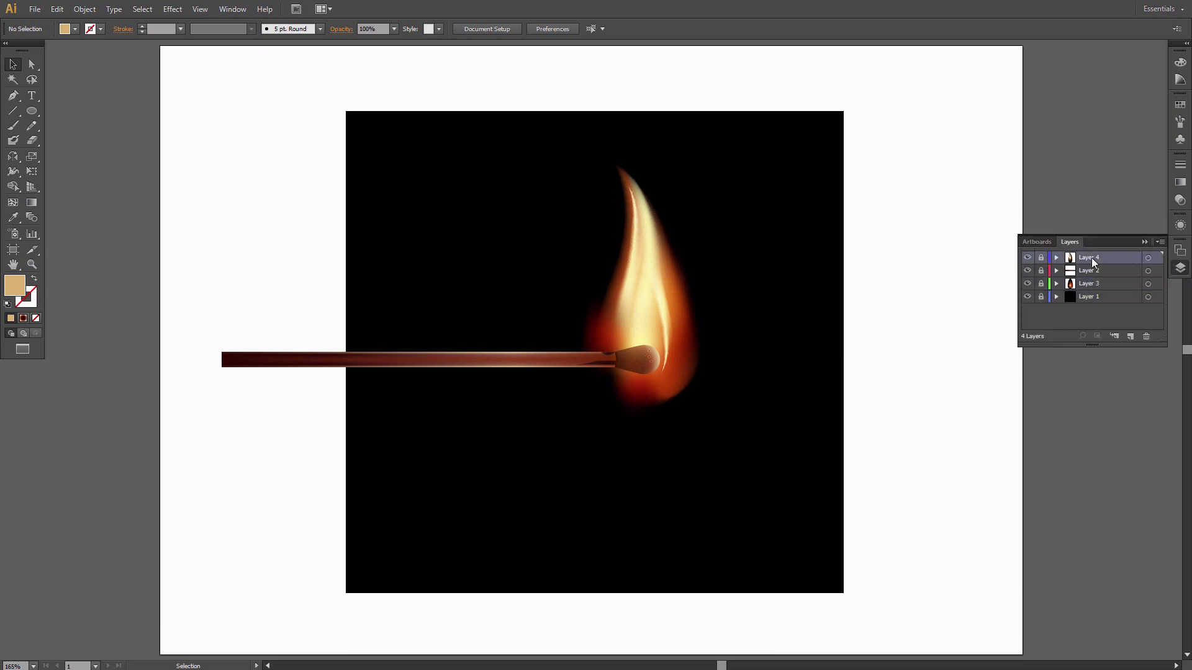
click(1131, 337)
key(m)
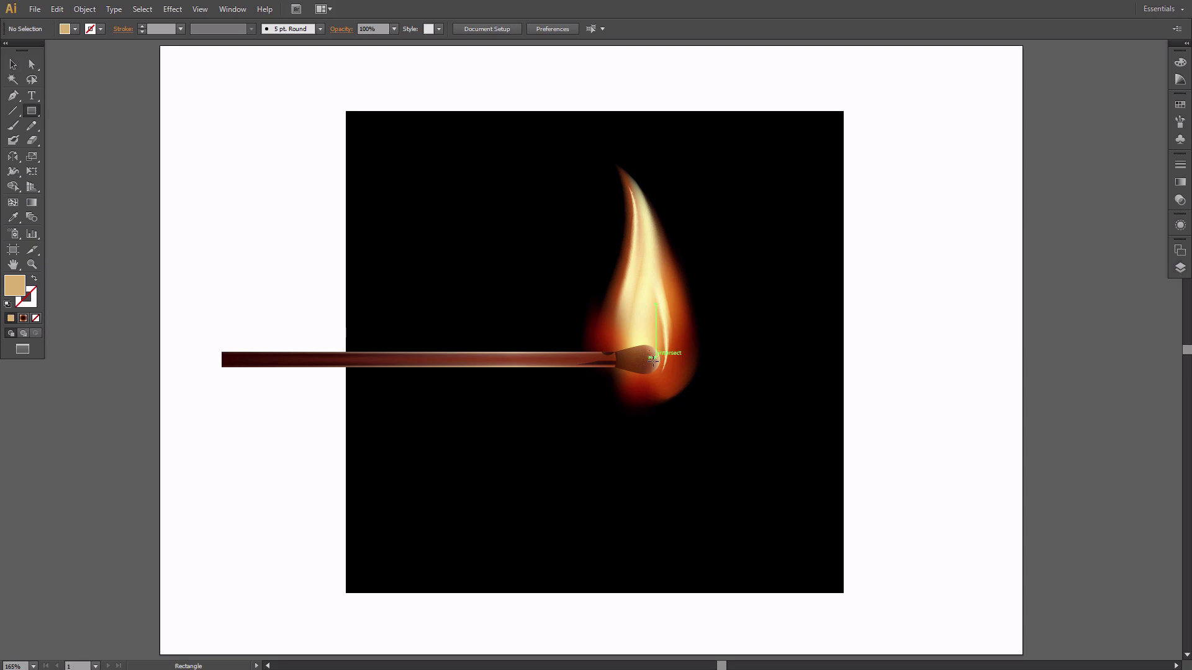
drag(487, 419, 725, 456)
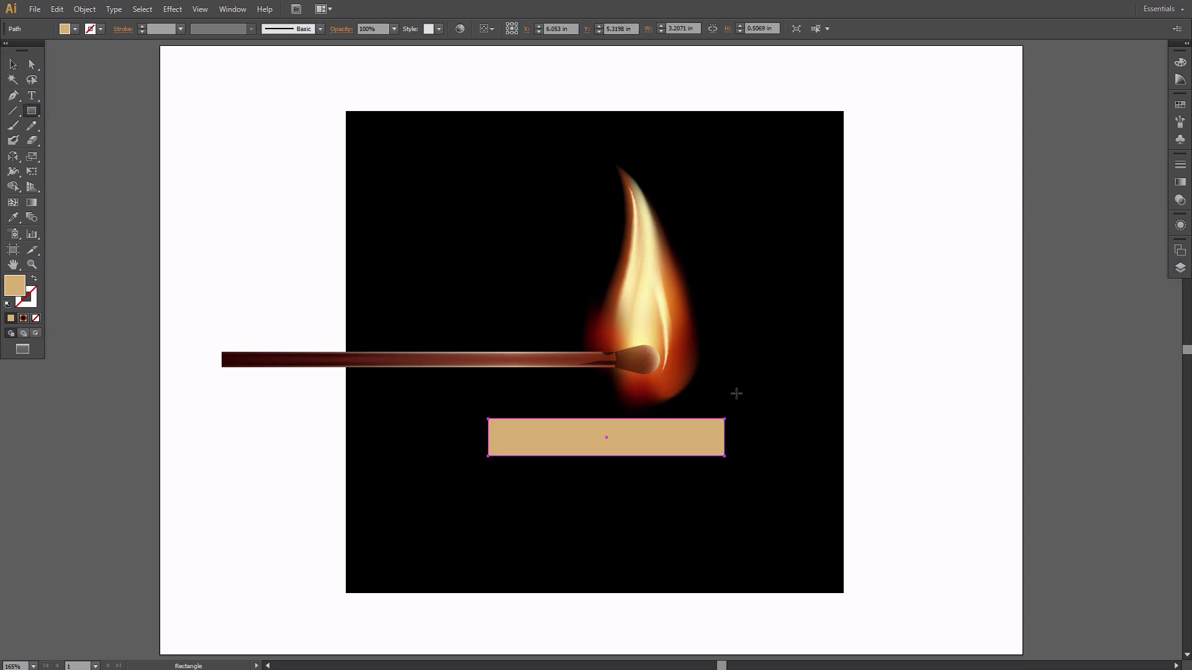
Step: Fill the rectangle with black sampled from the background and set its blending mode to Screen
key(i)
click(784, 391)
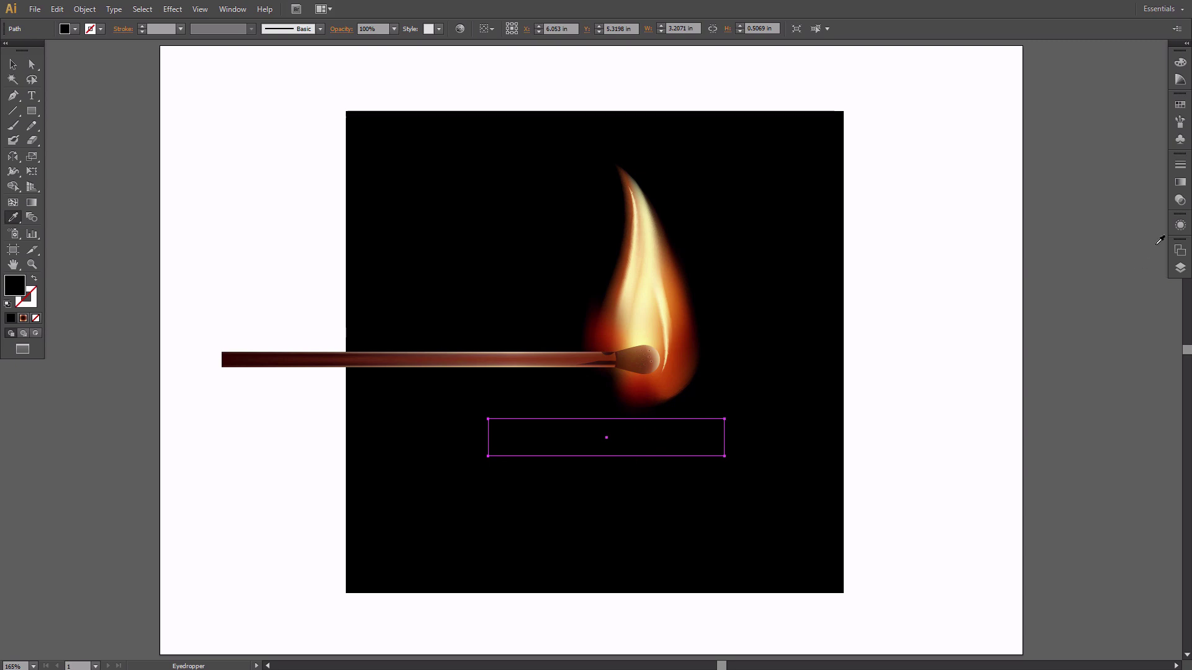
click(1181, 199)
click(1055, 171)
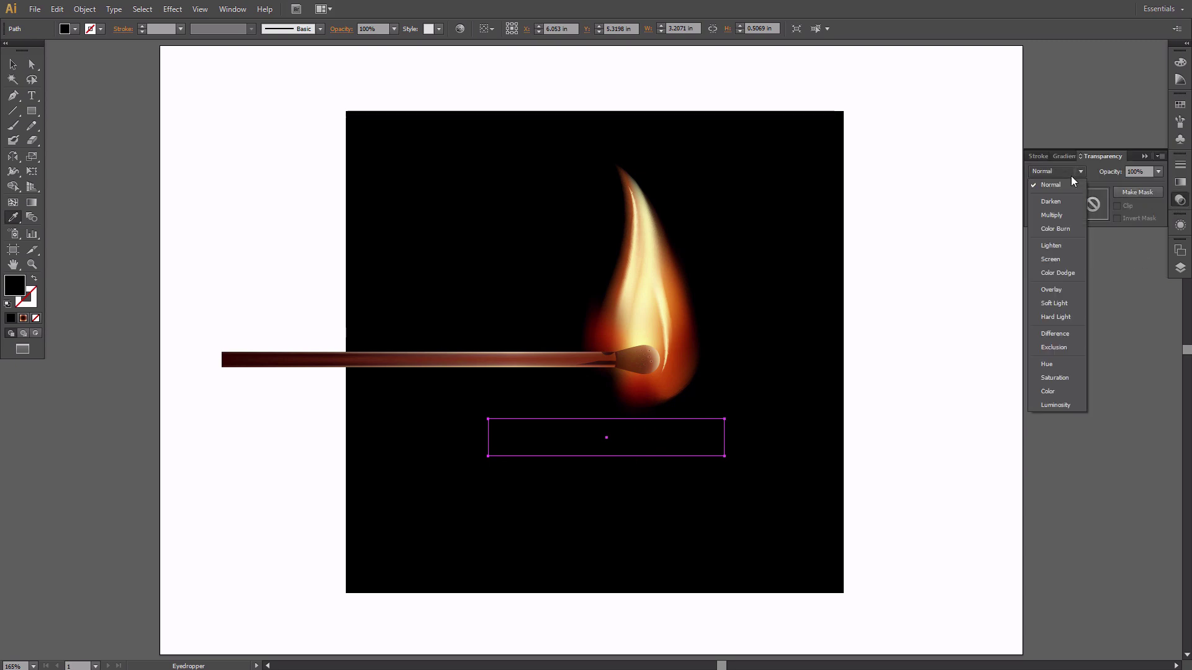
click(1058, 246)
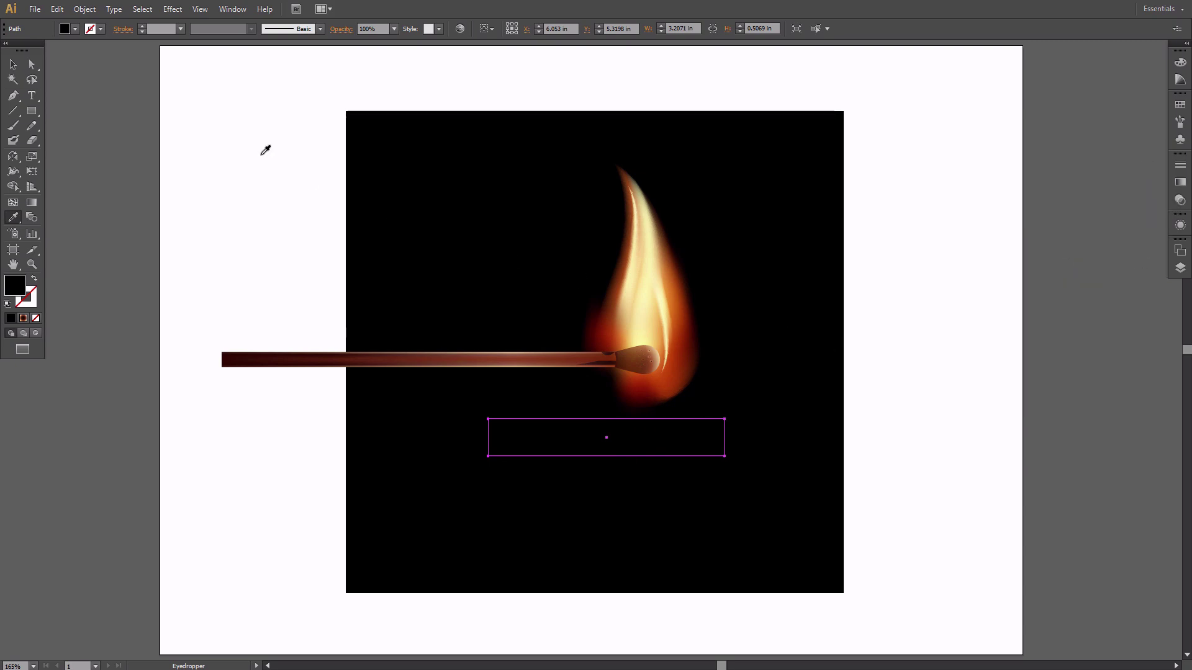
Step: Convert the black rectangle into a flat gradient mesh with 2 rows and 3 columns
click(85, 9)
click(129, 182)
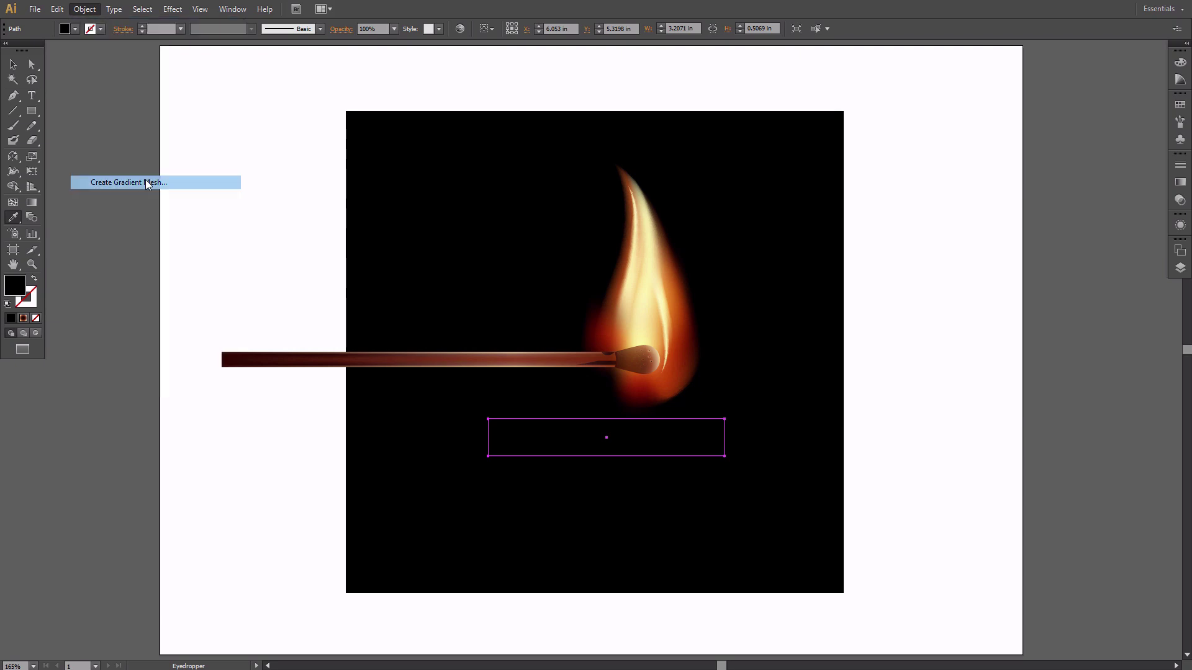
double_click(568, 309)
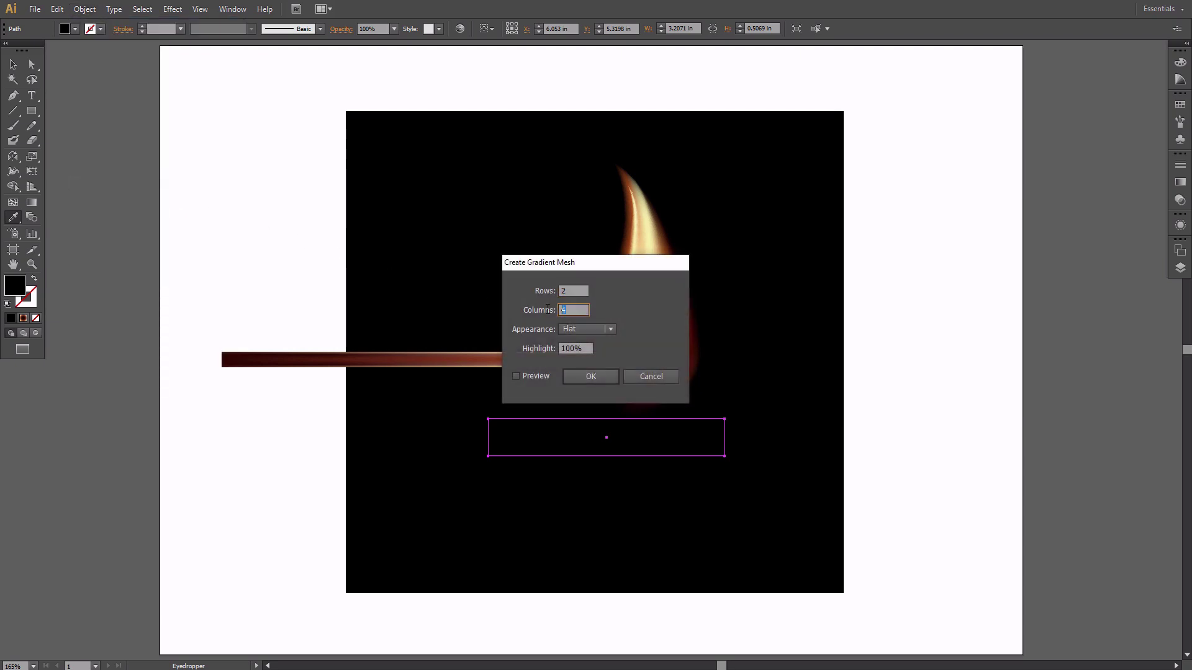
click(602, 378)
Step: Color the two inner mesh points on the rectangle's bottom edge with hex 7ba9ca
key(ctrl)
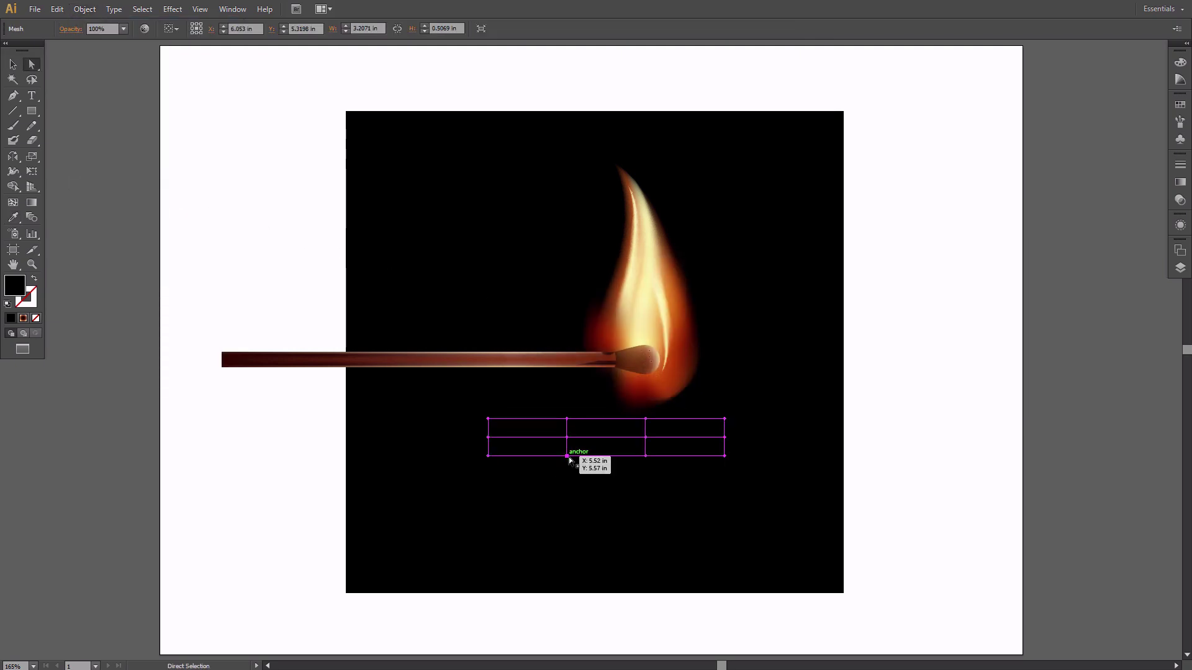
ctrl+click(670, 457)
click(1180, 62)
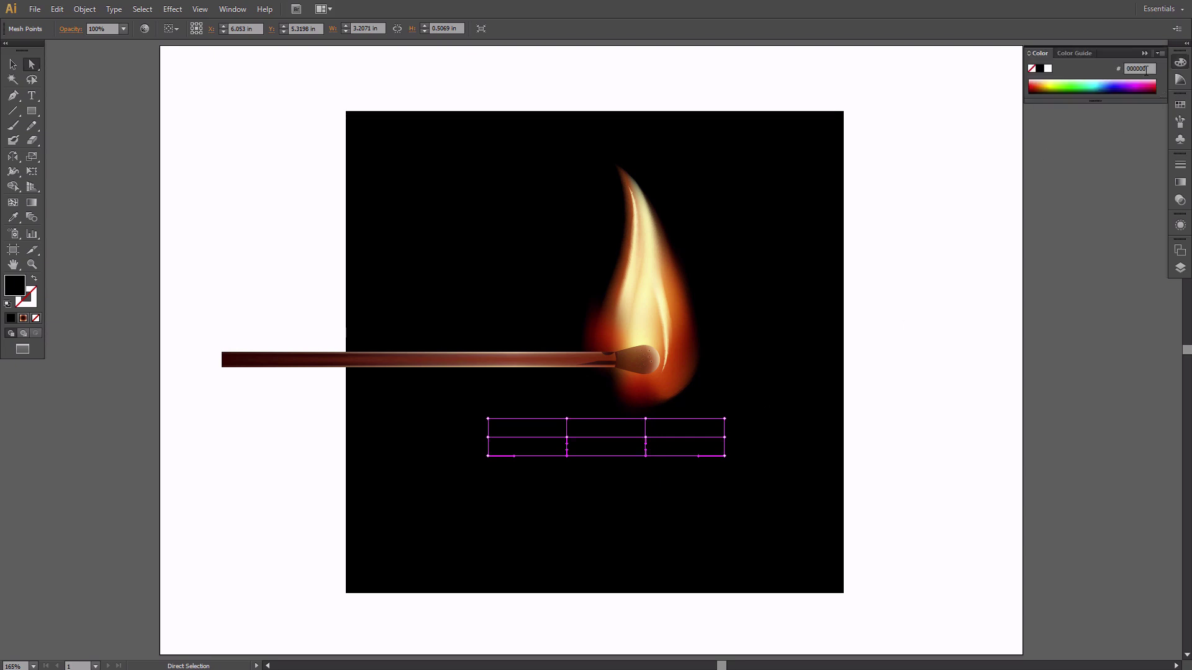
click(1142, 68)
text(7ba9ca)
key(Return)
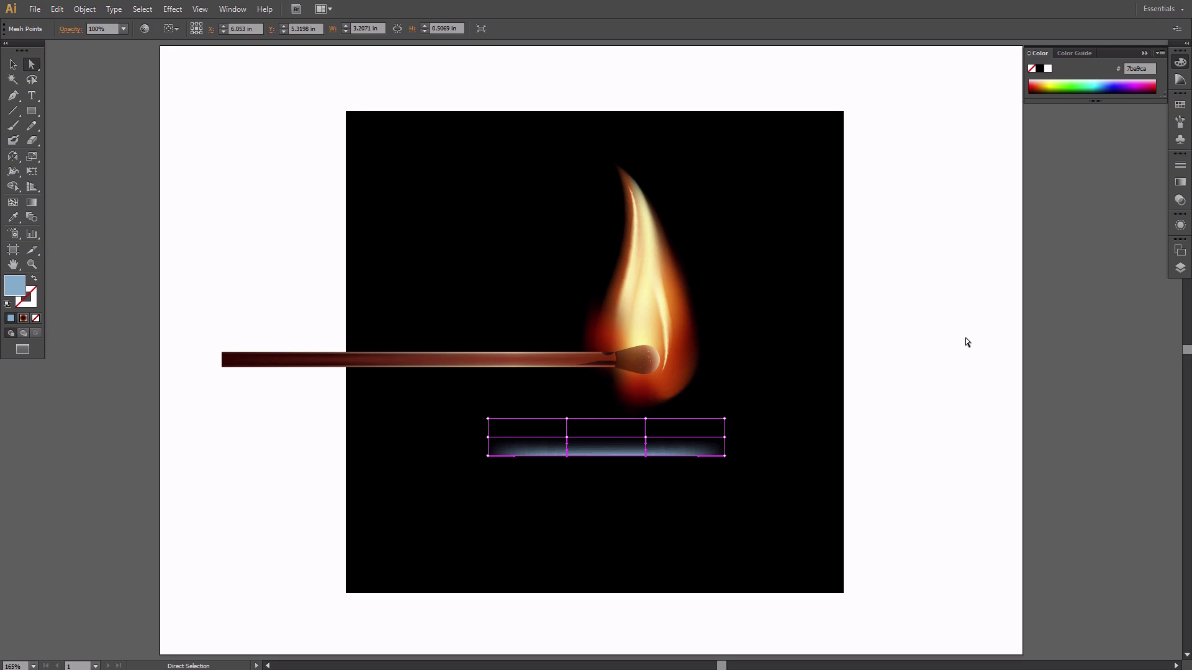
Step: Move the blue-edged mesh over the match head and rotate its right-hand sections downward beneath the flame
key(v)
drag(673, 451, 754, 363)
key(q)
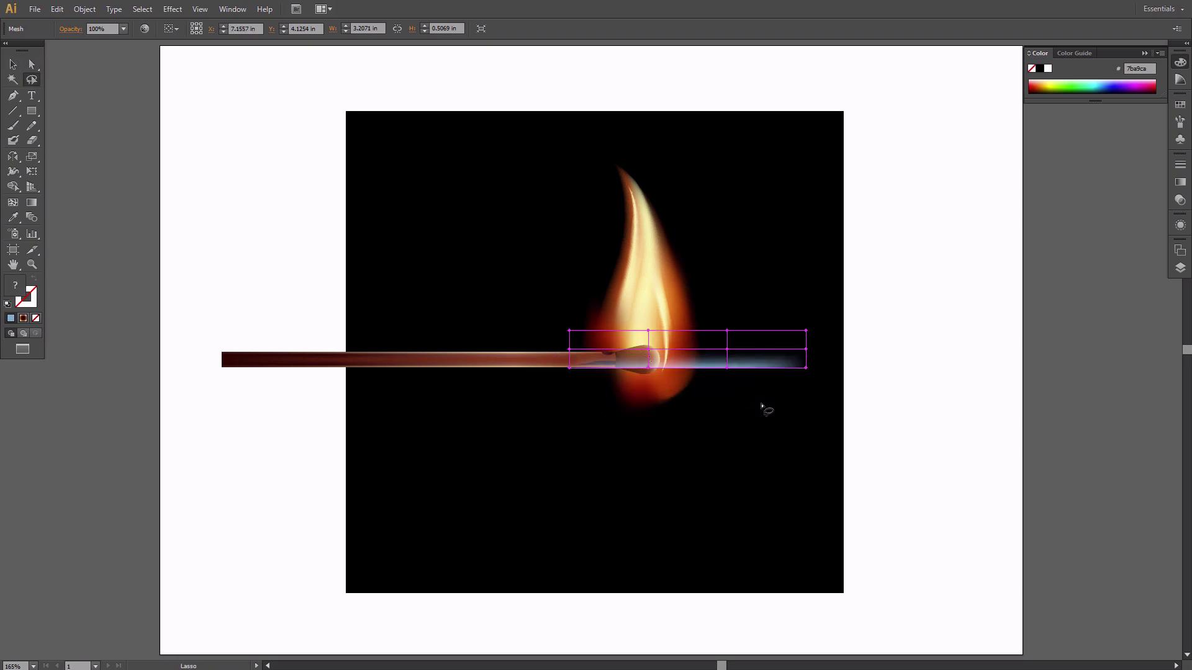
mouse_move(708, 402)
mouse_down()
mouse_move(634, 368)
mouse_move(638, 324)
mouse_move(721, 305)
mouse_move(823, 308)
mouse_move(832, 353)
mouse_move(773, 382)
mouse_move(694, 400)
mouse_up()
key(r)
click(569, 349)
mouse_move(736, 360)
mouse_down()
mouse_move(752, 378)
mouse_move(744, 401)
mouse_move(693, 439)
mouse_move(798, 471)
mouse_move(766, 519)
mouse_move(721, 511)
mouse_up()
Step: Rotate the mesh's outer right sections around the inner junction so they turn upward under the flame
key(q)
click(713, 509)
key(r)
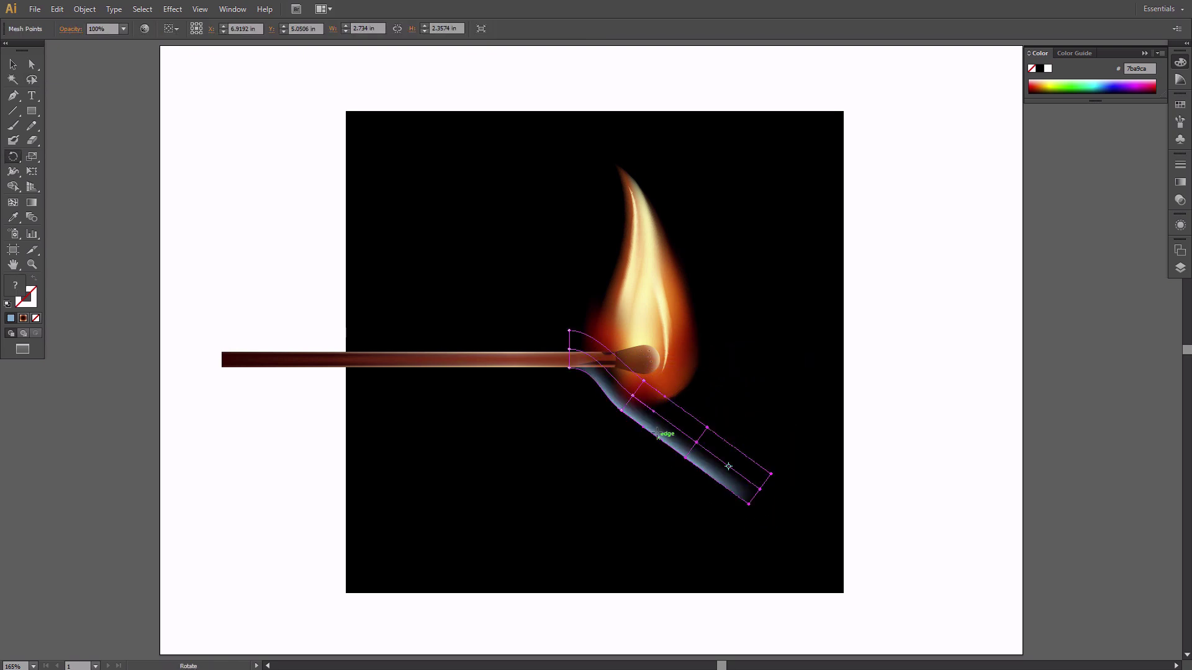
click(633, 396)
drag(728, 467, 741, 382)
Step: Move the mesh's right-end points up beside the flame so the blue edge wraps around its lower right
key(a)
drag(789, 357, 700, 266)
drag(790, 375, 731, 287)
drag(791, 394, 745, 298)
drag(731, 287, 712, 271)
drag(700, 266, 695, 261)
Step: Pull the mesh's bend and end points closer to the flame to smooth the curve around its base
drag(707, 365, 695, 358)
mouse_move(713, 385)
mouse_down()
mouse_move(701, 377)
mouse_move(701, 390)
mouse_up()
drag(744, 299, 726, 288)
drag(702, 377, 692, 371)
drag(677, 409, 683, 417)
drag(713, 271, 692, 264)
drag(695, 262, 678, 257)
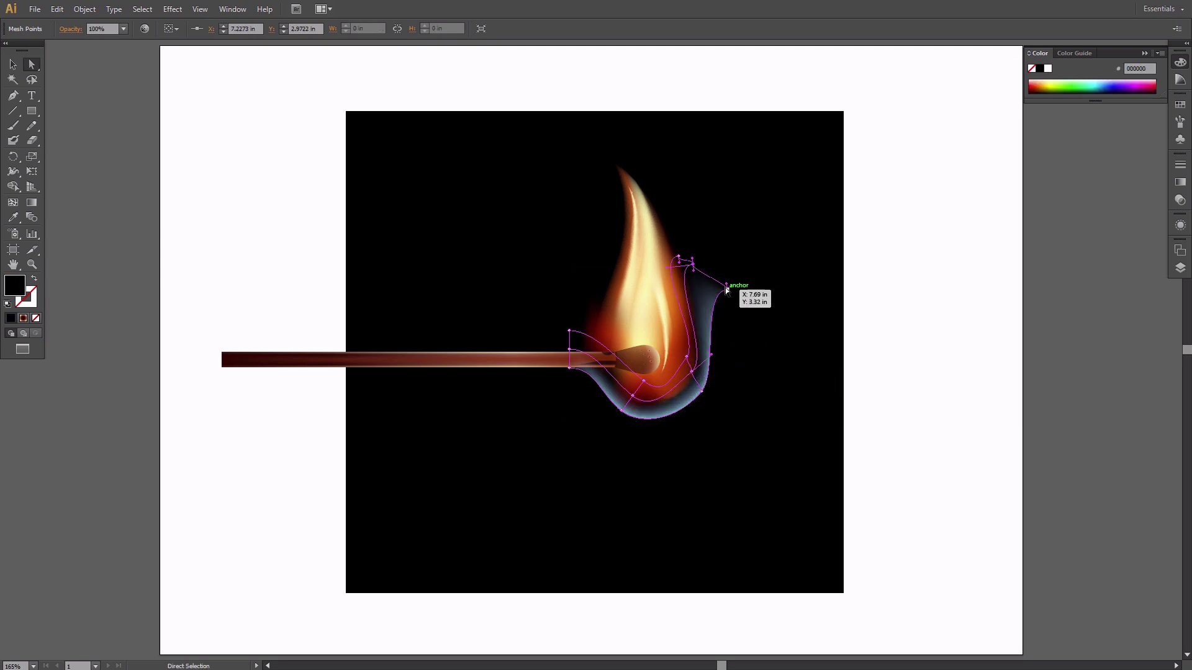
Step: Narrow the blue mesh's upper end into a tapered tip and refine its lower-right bend
drag(726, 289, 715, 286)
drag(718, 287, 703, 278)
drag(678, 257, 674, 241)
drag(686, 357, 705, 389)
click(804, 398)
click(808, 377)
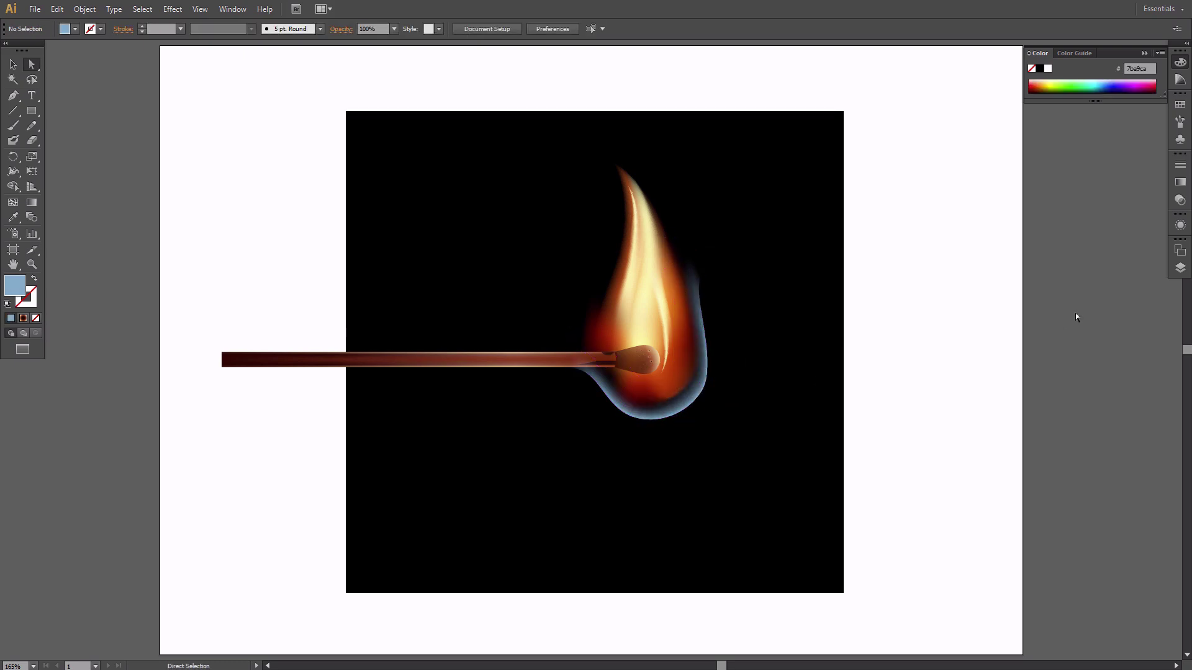
Step: Move Layer 5 between Layer 3 and Layer 1, and hide Layers 4 and 3
click(1180, 268)
drag(1112, 261, 1114, 308)
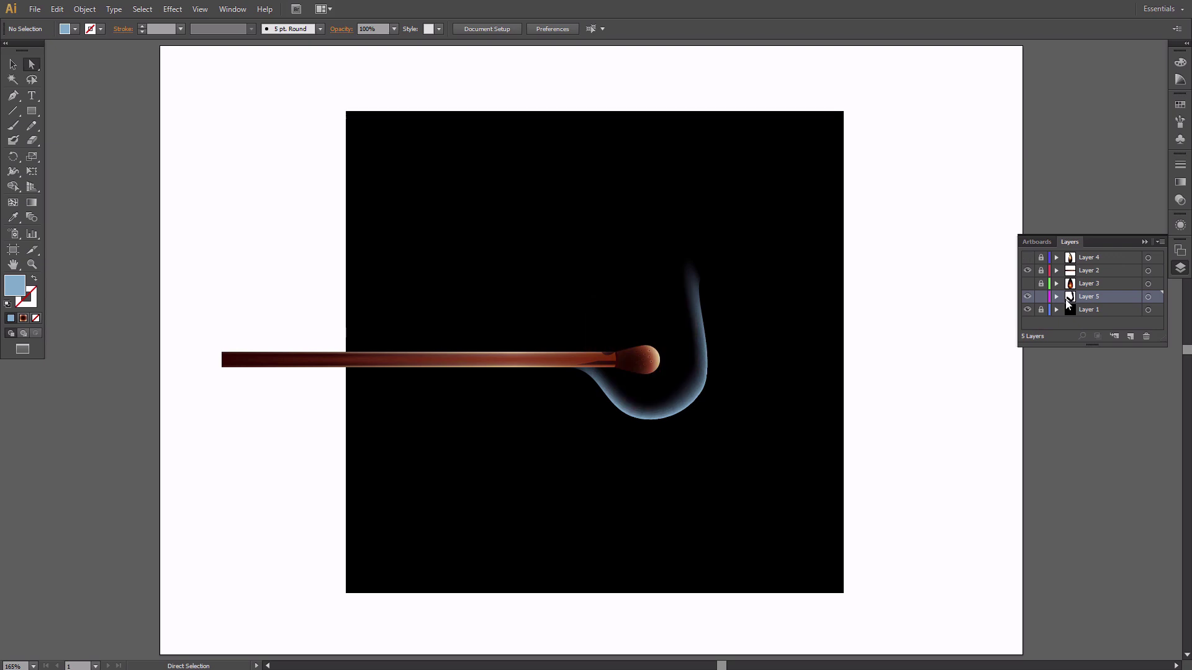
Step: Create a 3-row, 2-column gradient mesh from a black Screen rectangle about 0.43 by 2.44 in above the match head, and lower its bottom interior point
drag(621, 352, 652, 174)
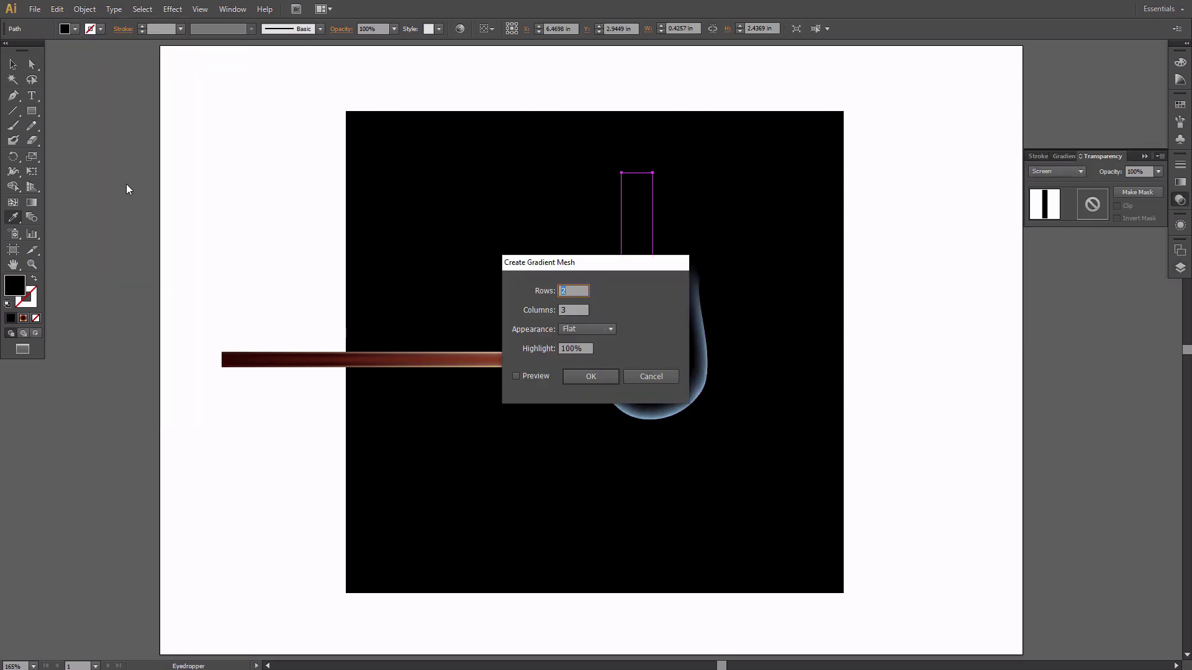
click(567, 378)
key(i)
key(u)
drag(636, 291, 637, 311)
Step: Color the tall mesh's interior with sampled blue and bend it into a faint smoke wisp above the match head
key(i)
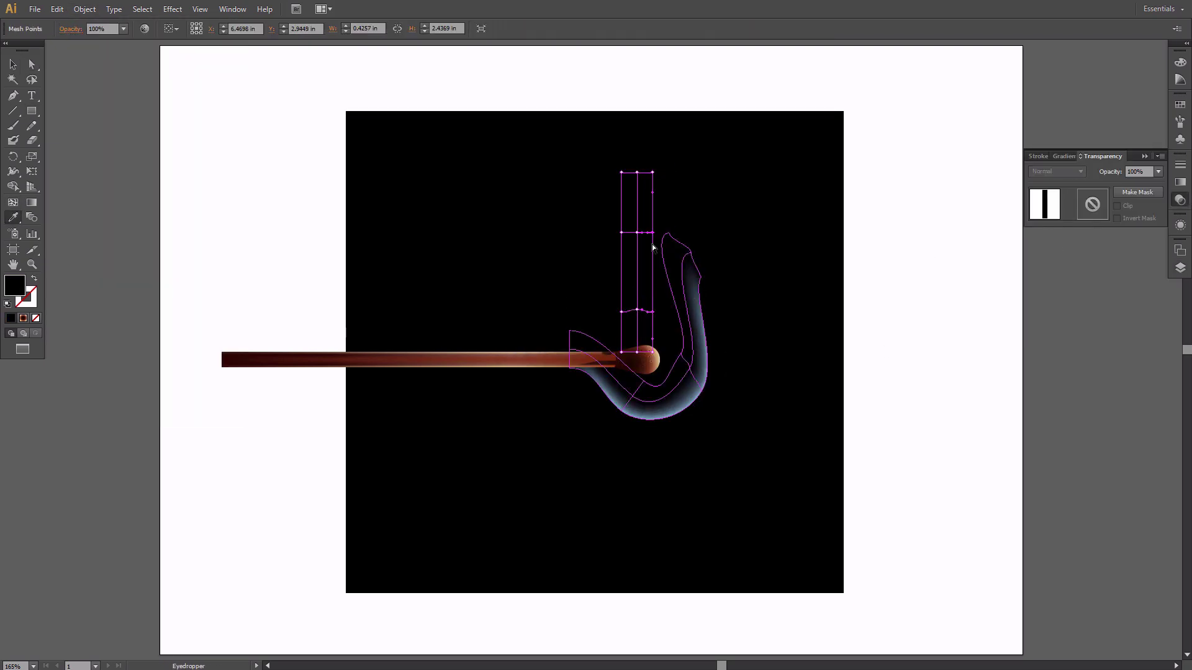
click(654, 247)
ctrl+click(667, 273)
click(630, 311)
key(u)
drag(621, 232, 621, 268)
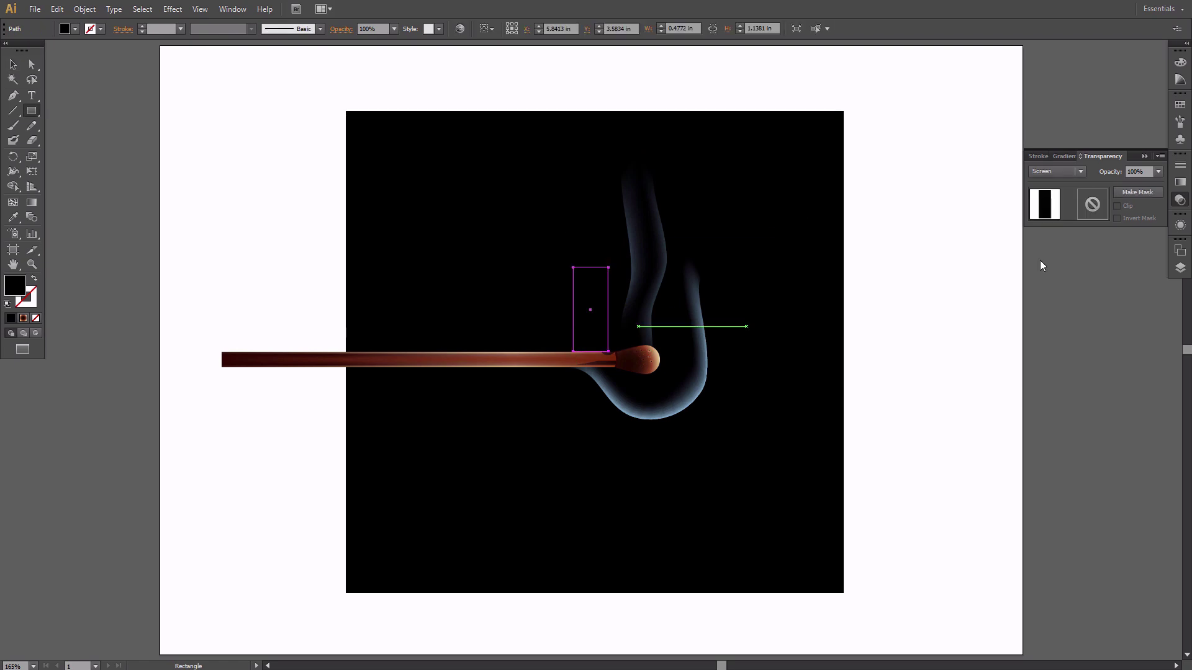
Step: Bend a short mesh about 0.48 by 1.14 in above the stick's end into a faint blue wisp
mouse_move(588, 268)
mouse_down()
mouse_move(608, 272)
mouse_move(577, 274)
mouse_up()
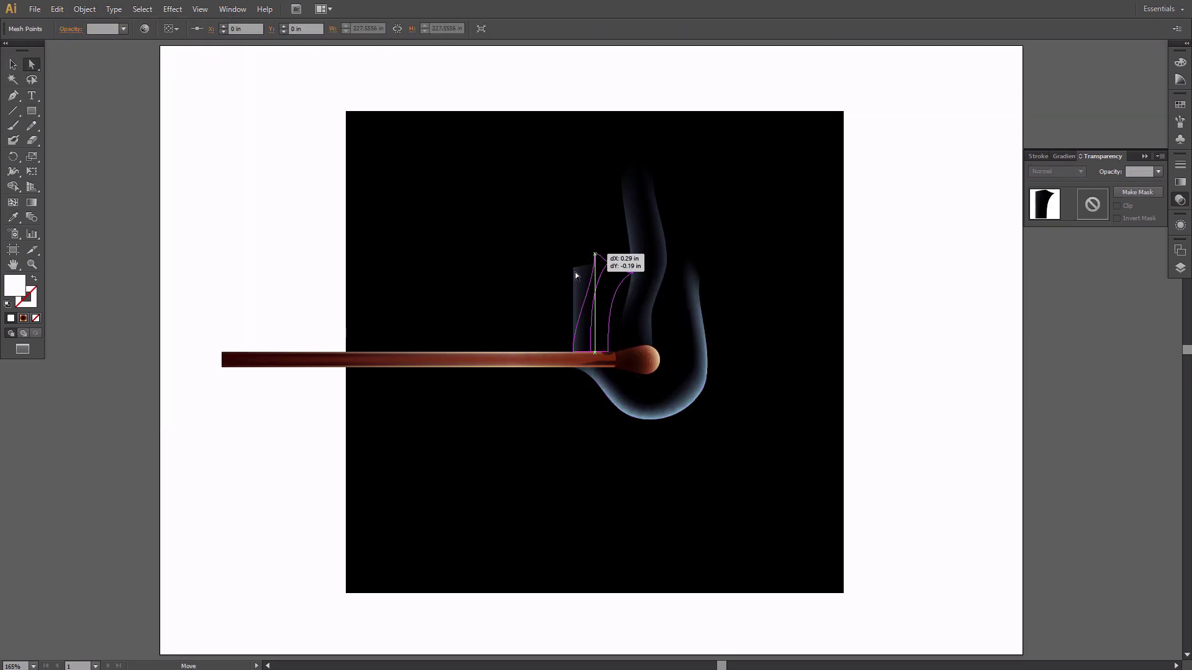
ctrl+click(604, 236)
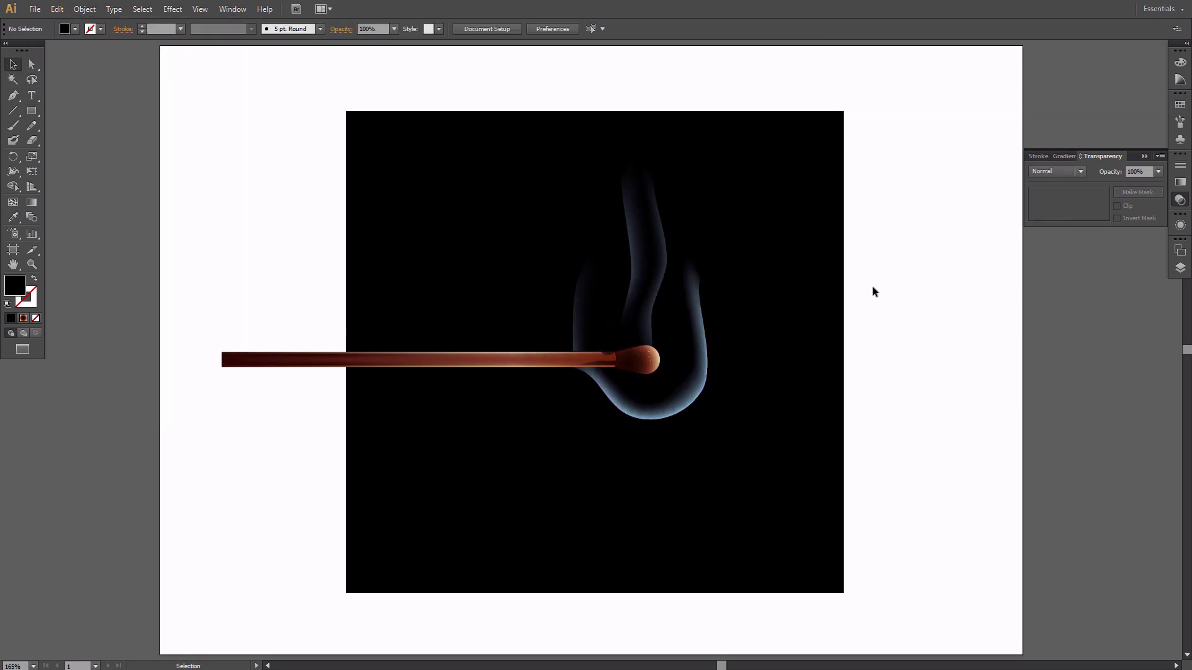
Step: Draw a black rectangle about 0.39 by 3.38 in to the right of the wisps and convert it into a gradient mesh
key(m)
drag(735, 187, 764, 437)
key(v)
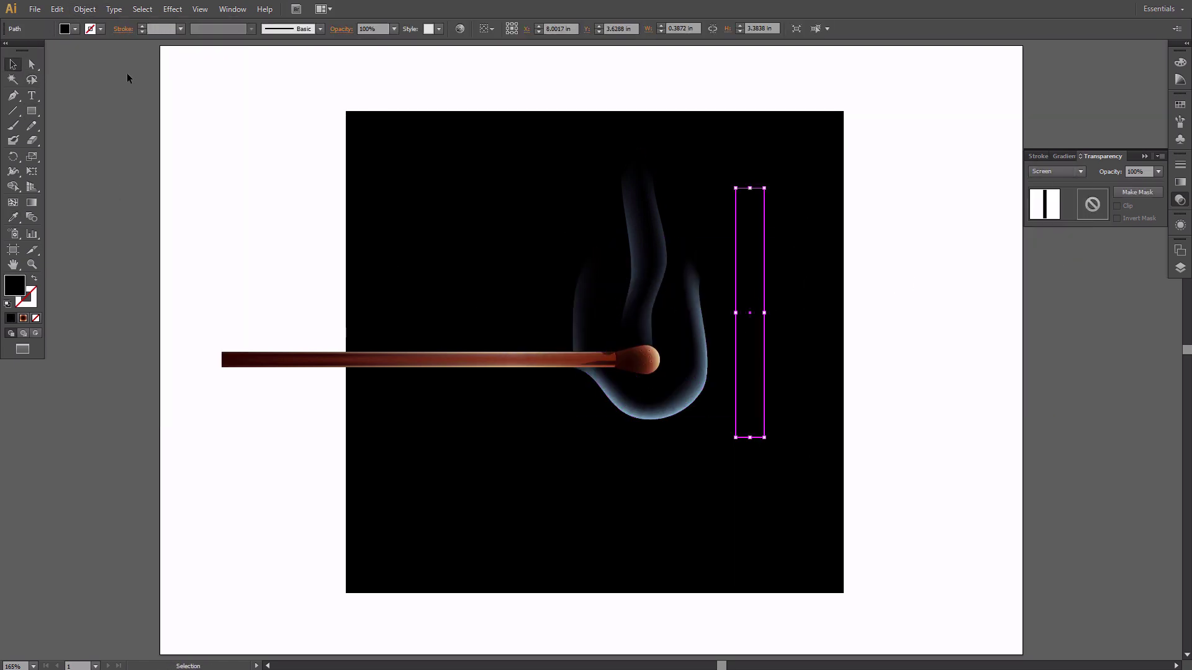
click(84, 9)
click(124, 183)
key(Return)
Step: Reshape the tall right-hand mesh into a hooked wisp curling from the stick's end up over the match head
key(a)
drag(736, 311, 736, 361)
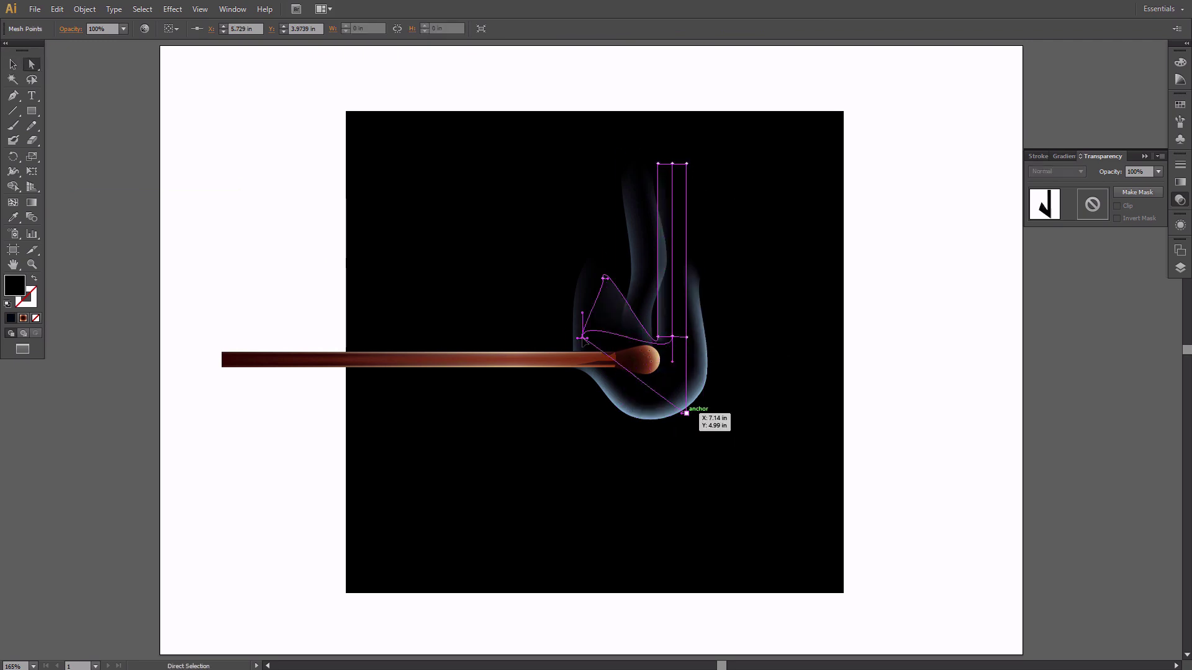
click(585, 338)
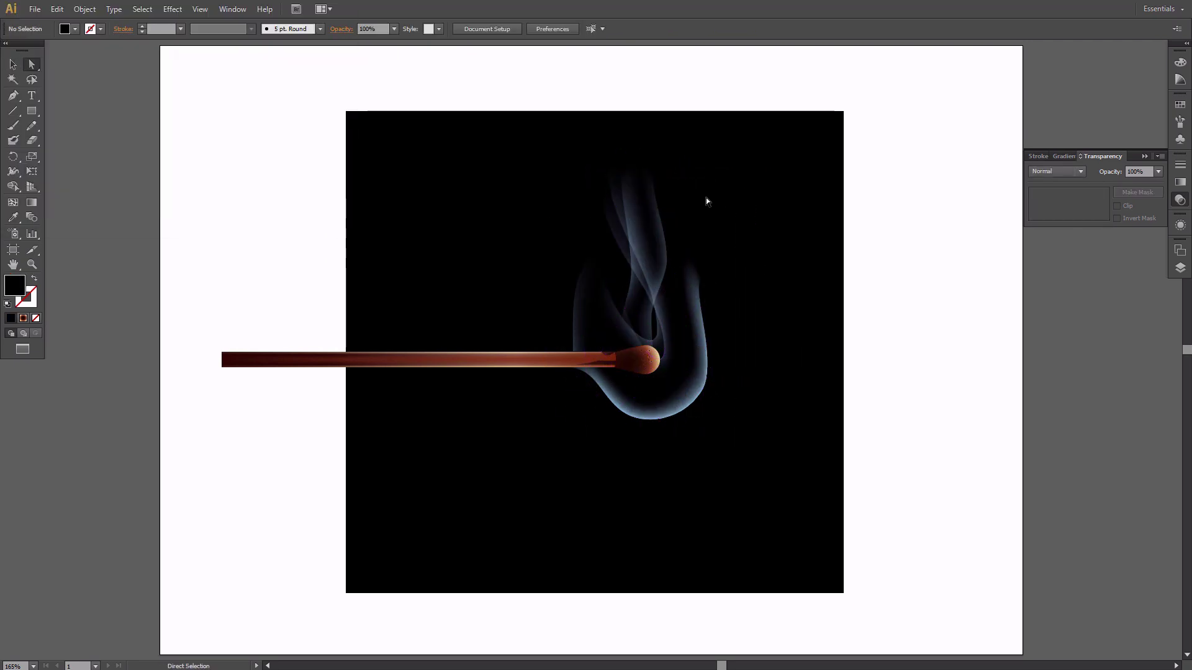
Step: Shape another hooked smoke wisp around the underside and right side of the match head
click(706, 197)
click(796, 345)
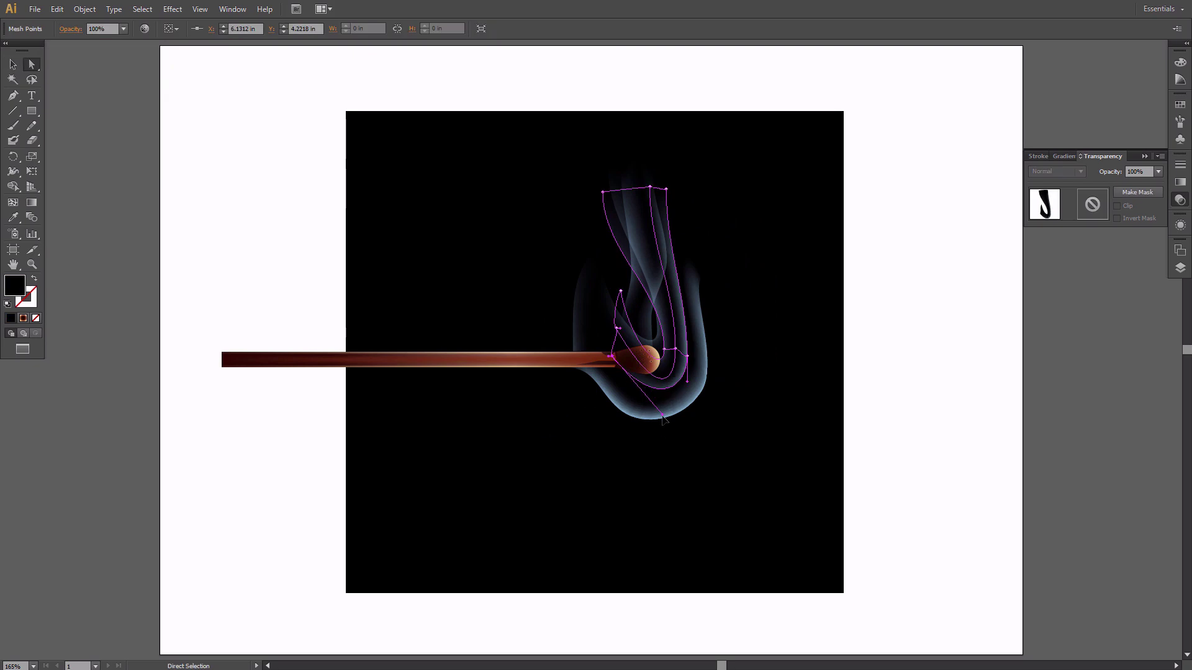
key(ctrl+shift+a)
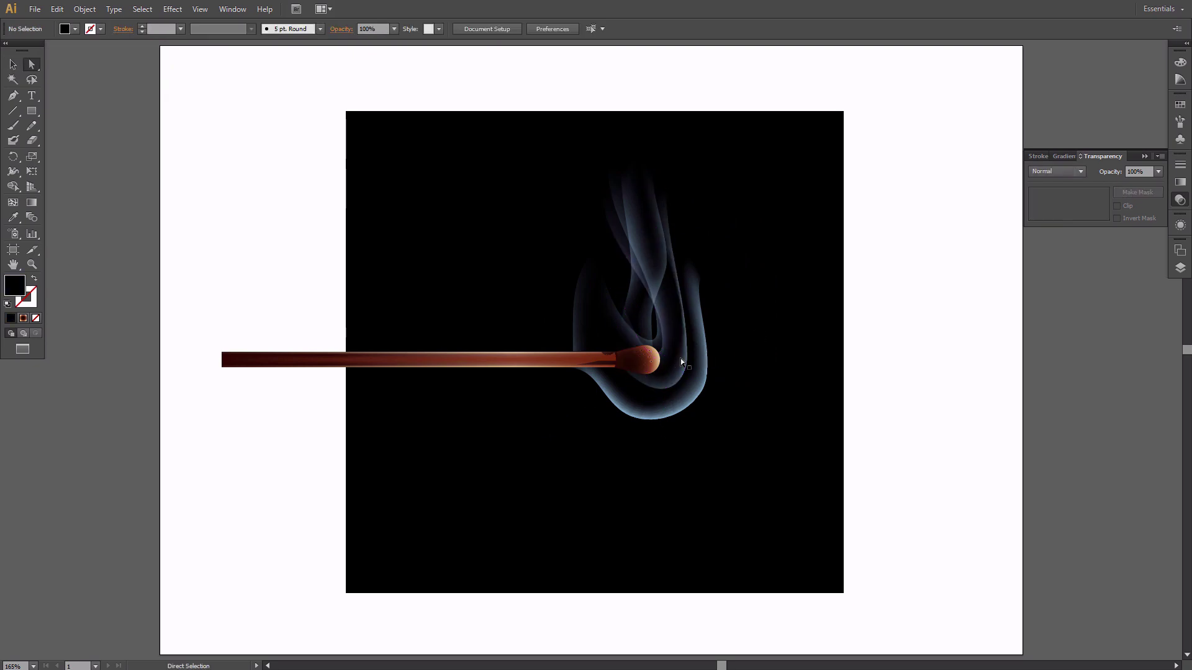
click(651, 229)
click(653, 180)
click(682, 258)
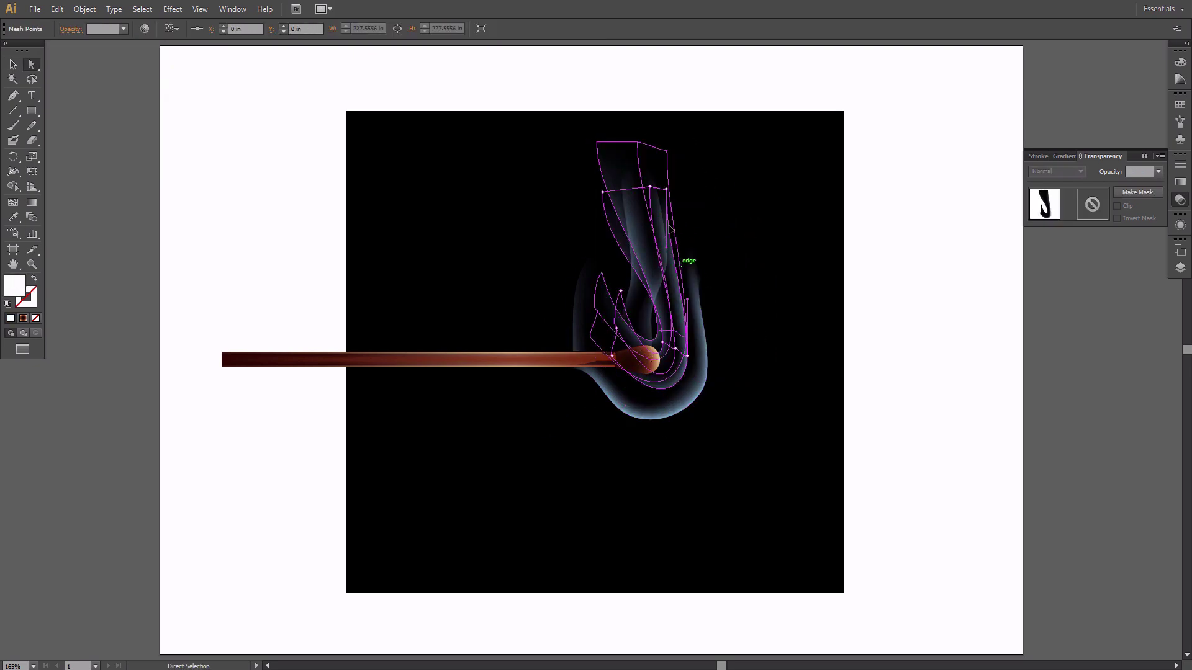
click(696, 177)
Step: Show the hidden flame layers, Layer 3 and Layer 4, again
click(1179, 267)
click(1027, 283)
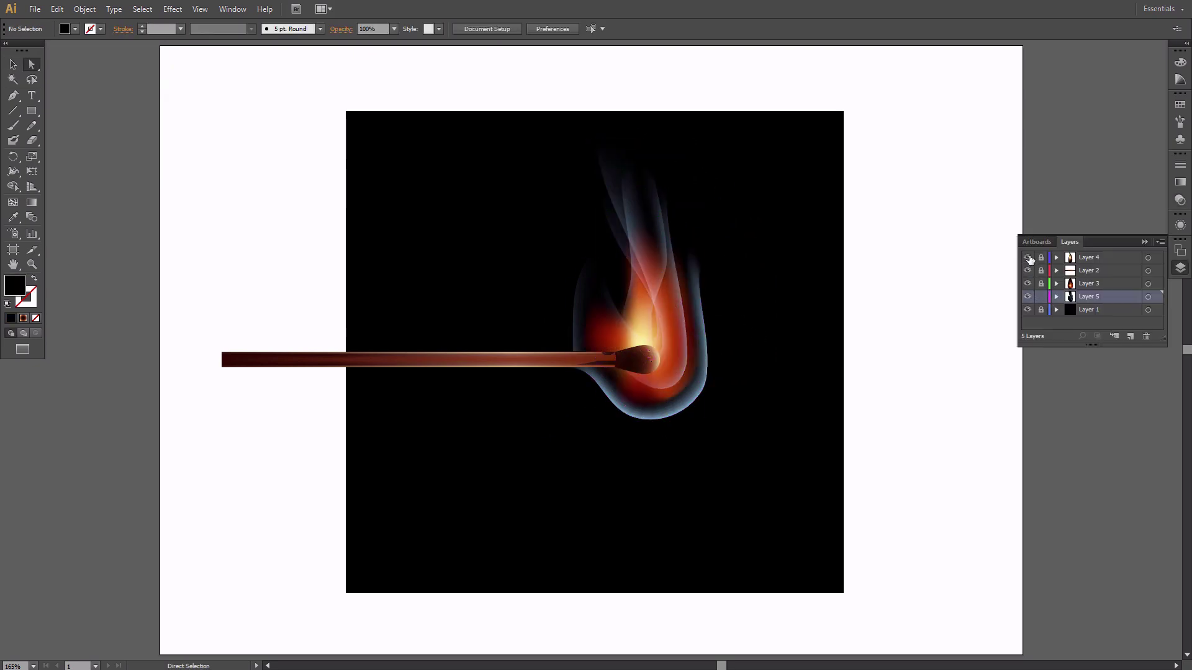
click(1028, 258)
click(1027, 271)
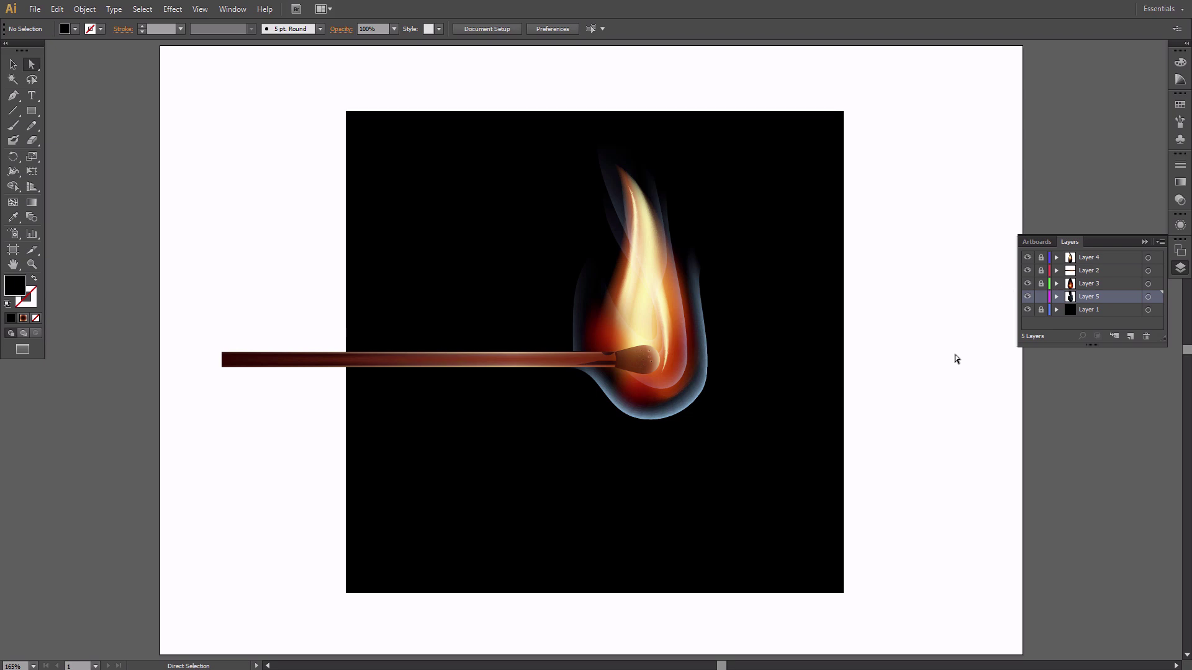
Step: Extend the blue wisps upward along the flame's right side and pull the inner wisp's bend outward
drag(668, 261, 668, 233)
click(699, 233)
drag(687, 359, 696, 359)
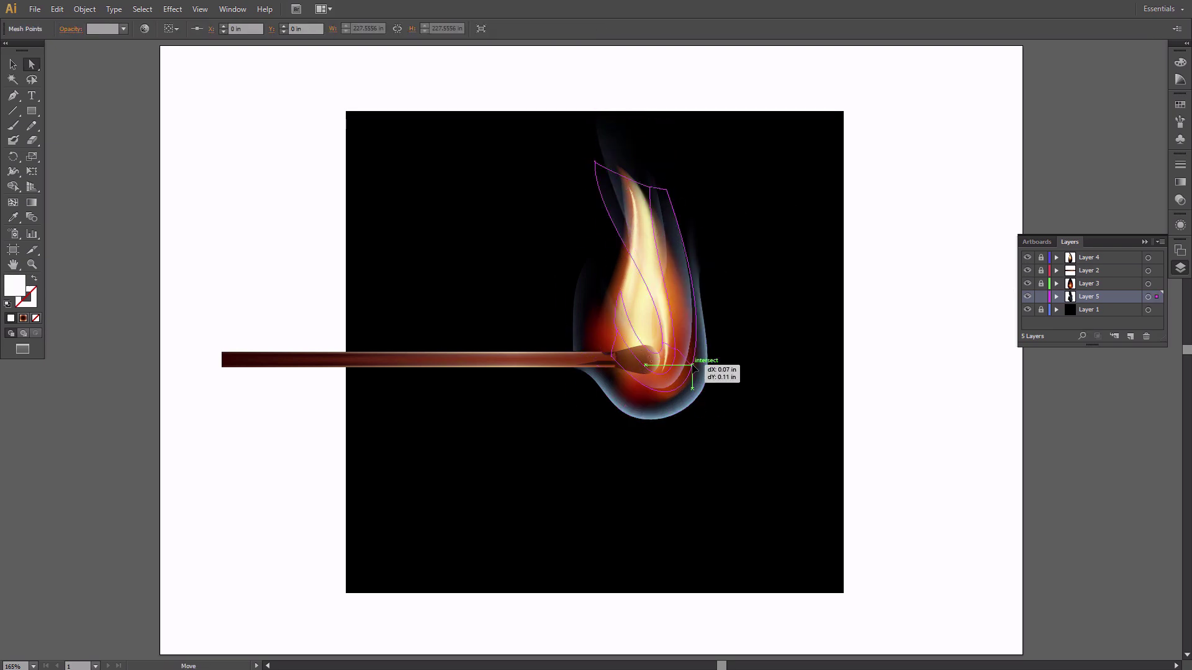
click(748, 196)
Step: Recolor the inner wisp's upper mesh point with blue sampled from the outer wisp on the right
click(662, 186)
key(i)
click(704, 299)
key(a)
Step: Raise the wisps' upper mesh points above the flame's tip and adjust their upper-left edge
click(657, 183)
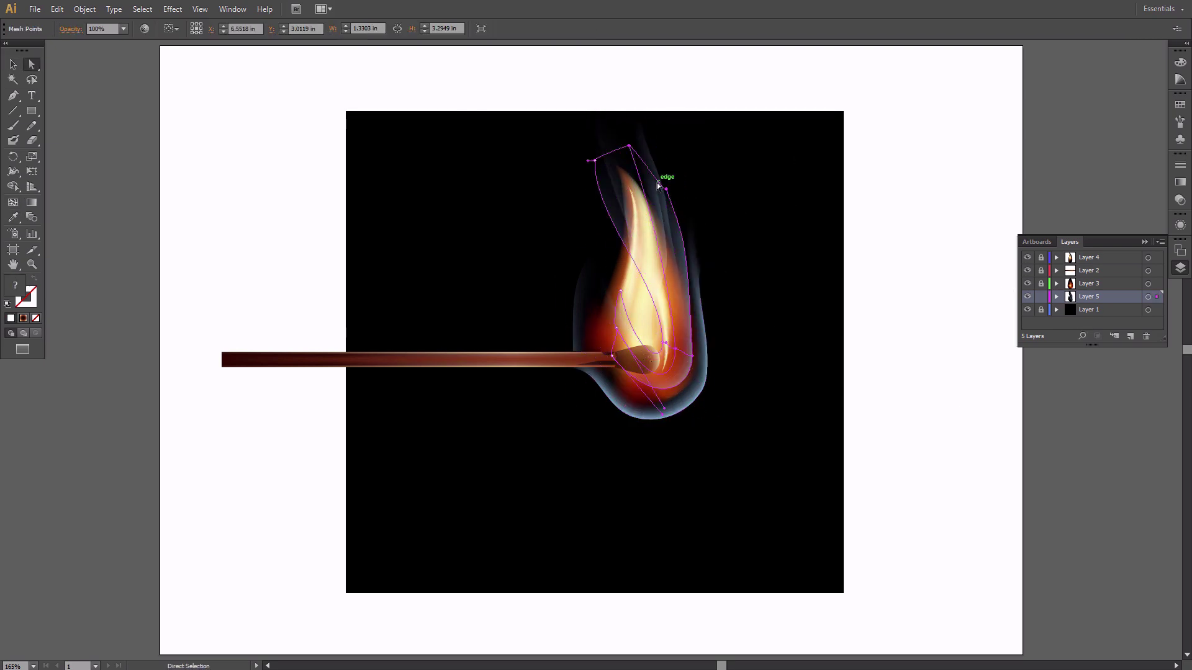
drag(597, 121, 615, 104)
click(627, 109)
drag(598, 169, 594, 162)
Step: Adjust the mesh points of the right-hand wisp so it hugs the flame's right edge
click(815, 230)
mouse_move(708, 256)
mouse_down()
mouse_move(721, 250)
mouse_move(702, 259)
mouse_up()
click(694, 262)
key(v)
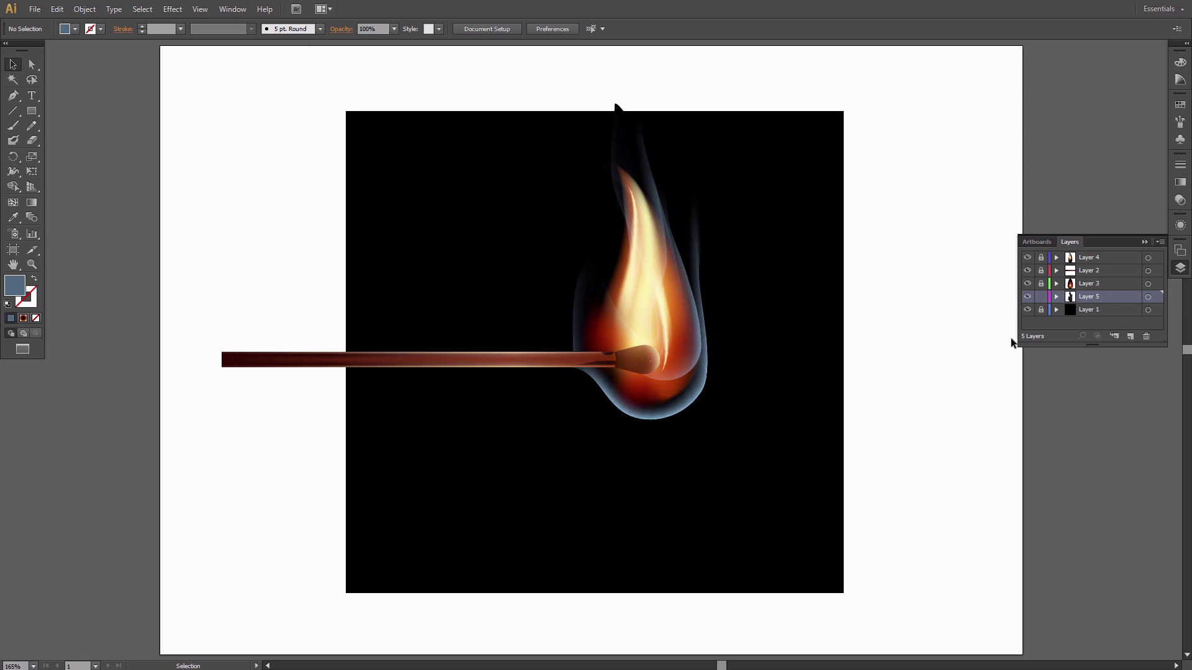
Step: Unlock the match and flame layers, then move the whole burning match down slightly and rotate it counter-clockwise until the stick runs diagonally
click(1041, 296)
click(1041, 256)
key(ctrl+a)
drag(661, 344, 658, 373)
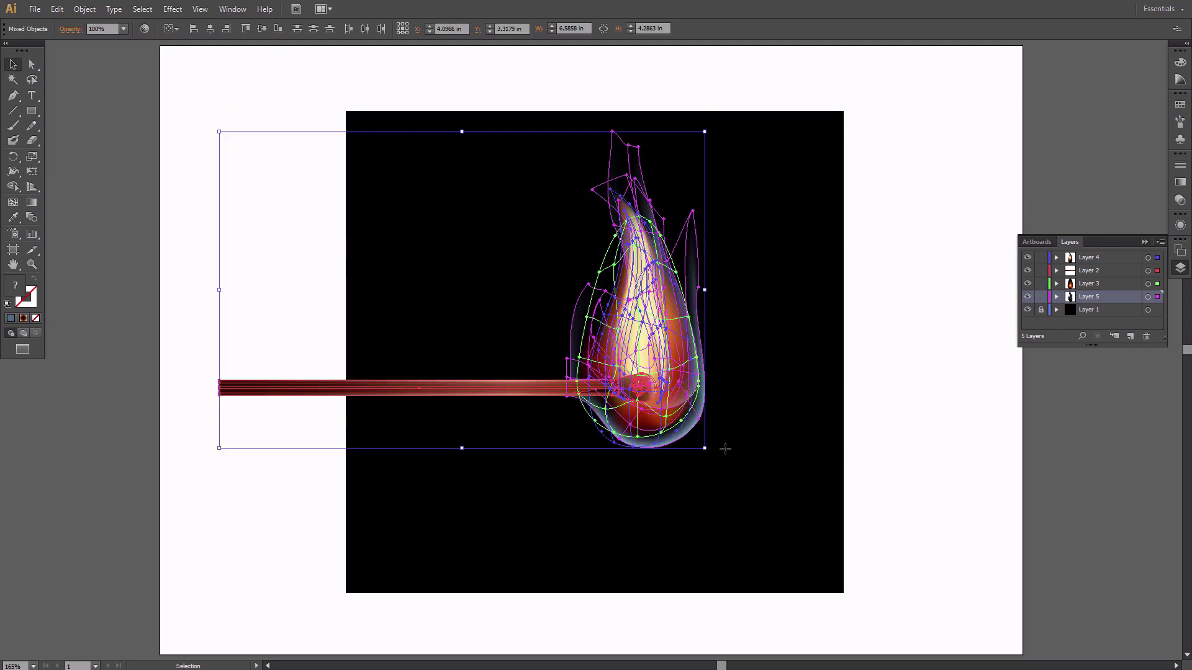
drag(708, 451, 701, 298)
drag(717, 429, 686, 363)
click(953, 374)
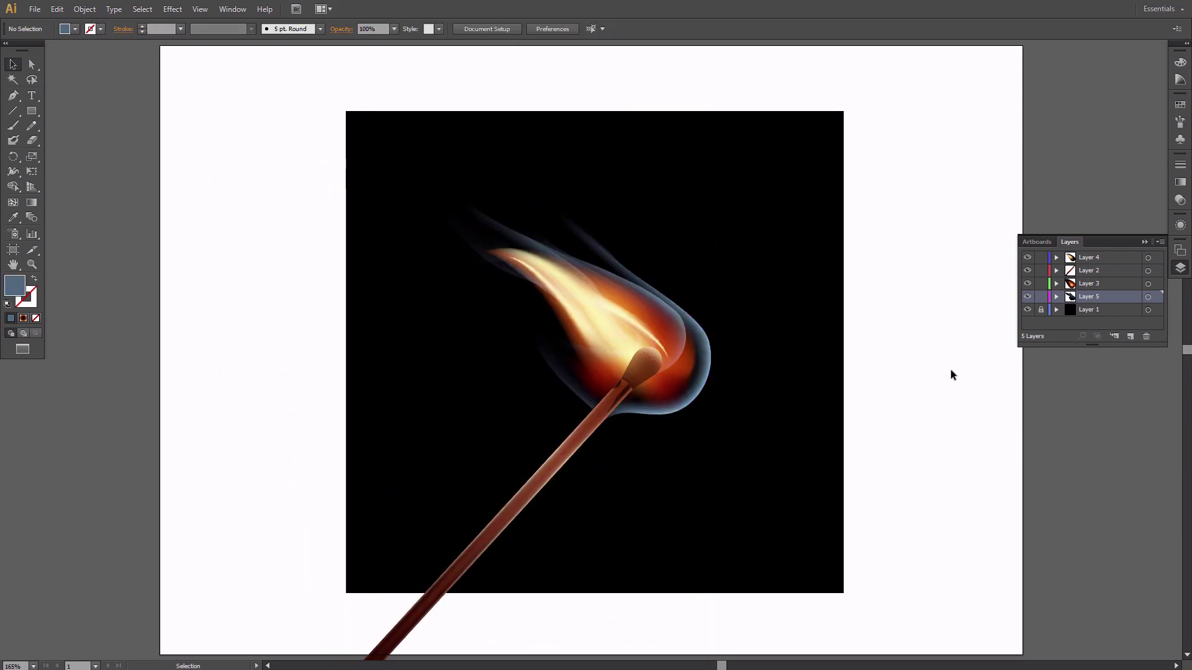
Step: Unlock Layer 1 and shrink the black background square around the flame to about 5.03 by 4.87 in
click(1040, 309)
click(823, 366)
drag(346, 593, 418, 515)
drag(827, 550, 782, 505)
drag(733, 458, 749, 478)
drag(798, 526, 769, 501)
drag(719, 470, 738, 484)
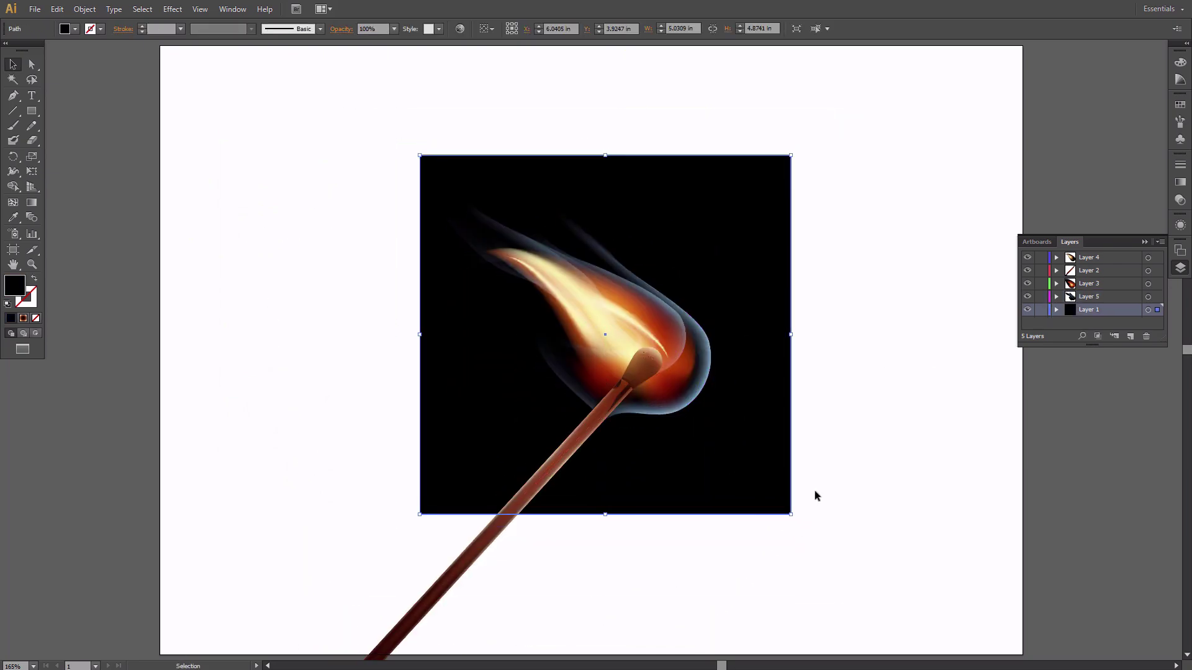
click(892, 467)
Step: Place a copy of the black square on top in Layer 4 and make a clipping mask from it over all the artwork
click(1059, 259)
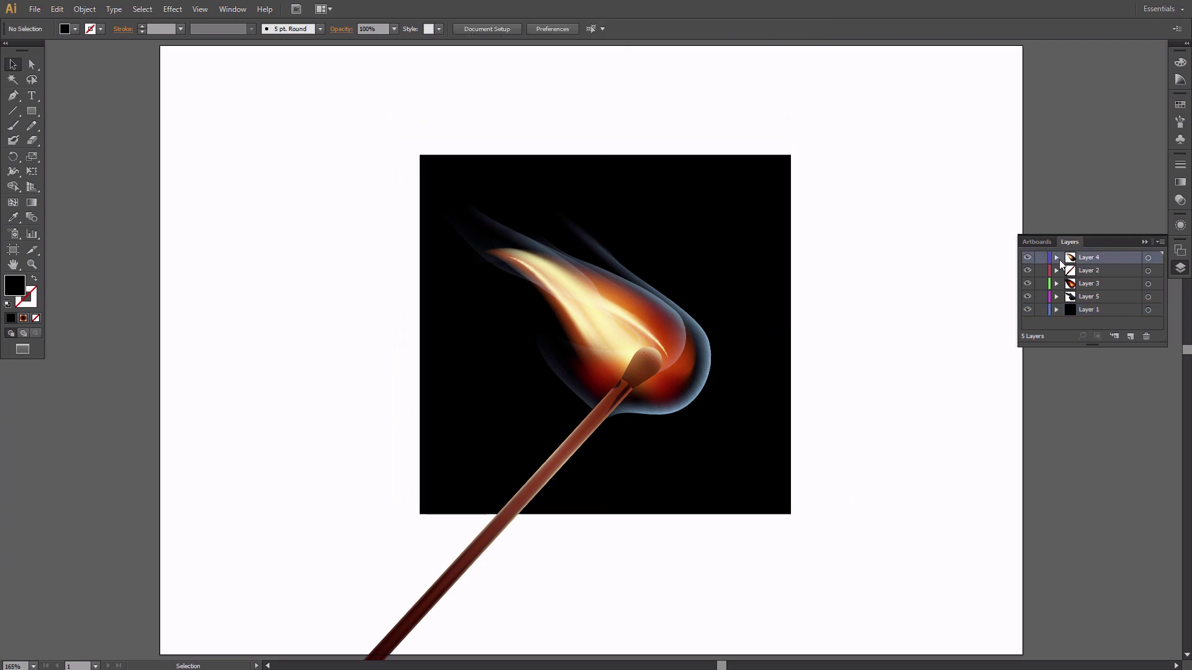
key(ctrl+a)
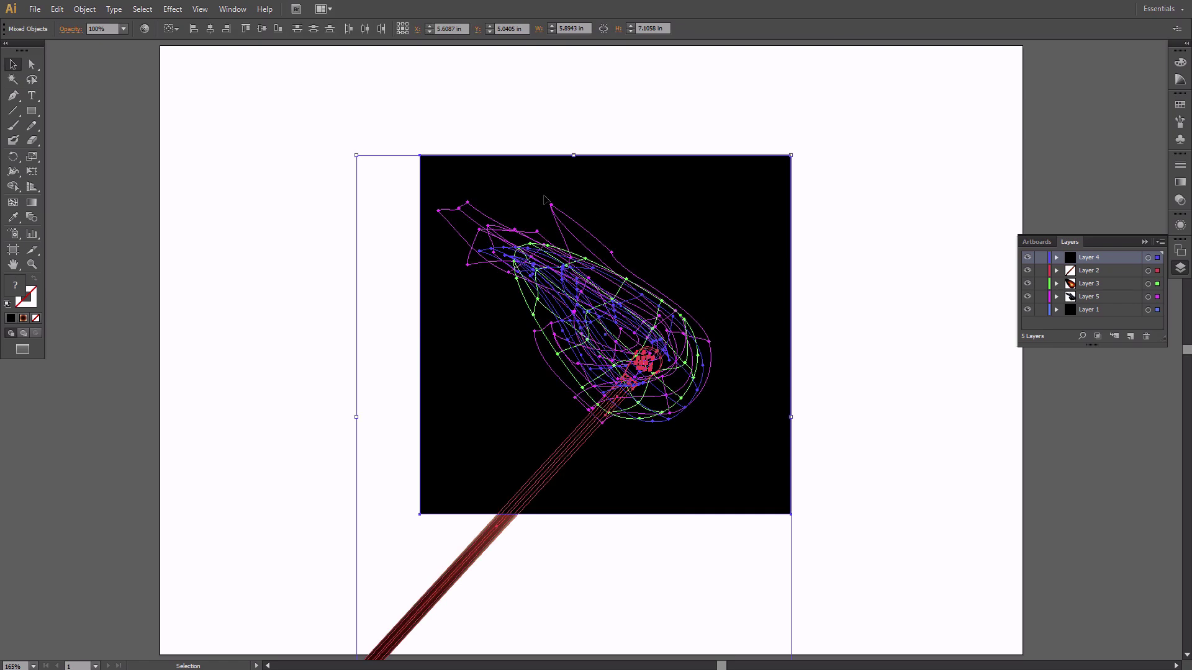
click(85, 9)
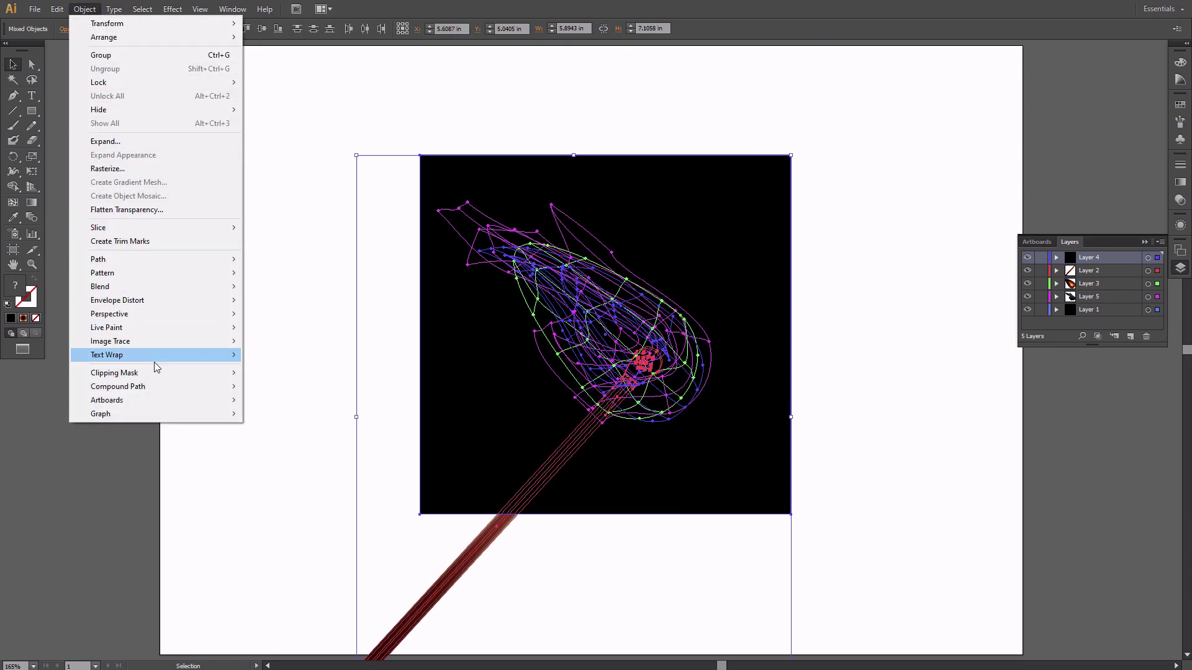
mouse_move(156, 370)
click(255, 372)
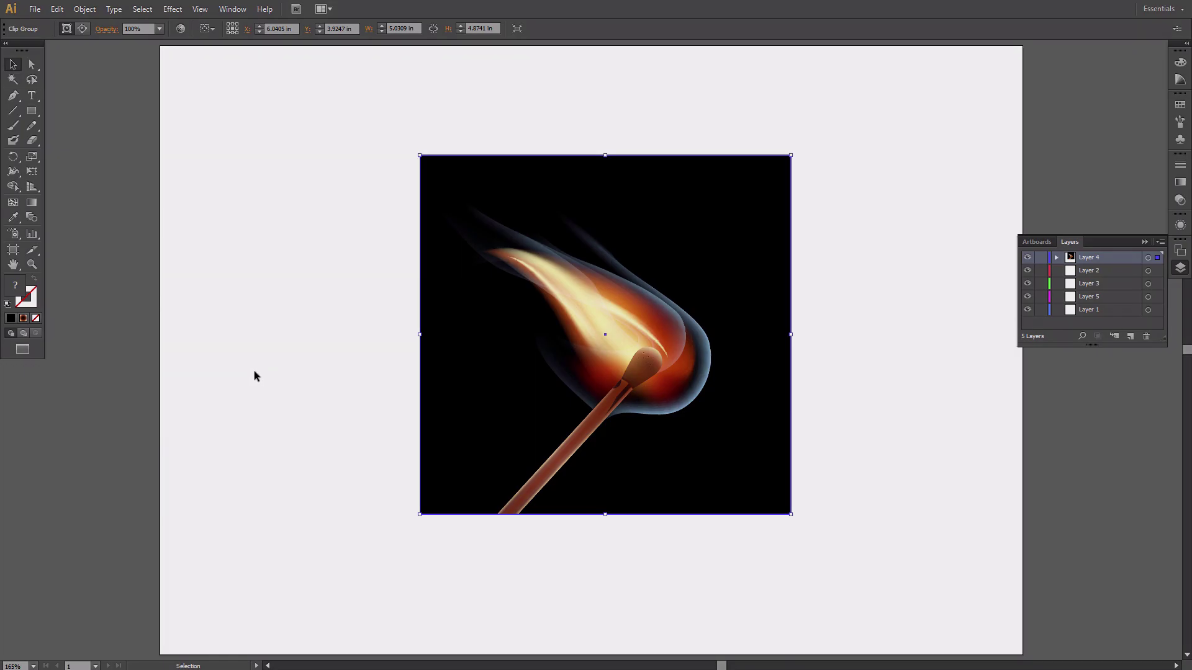